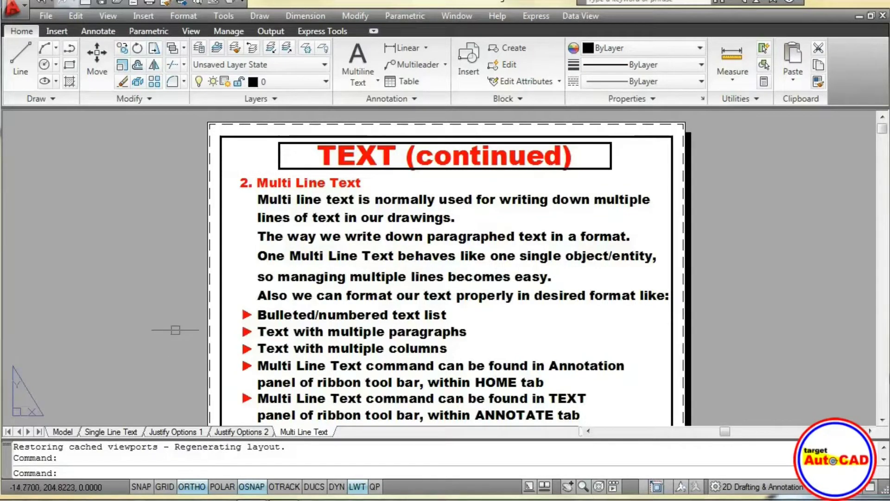
Scroll down the Multi Line Text sheet to the related commands list (write, edit text, Text Style)
scroll(445, 269, "down", 1)
scroll(446, 269, "down", 1)
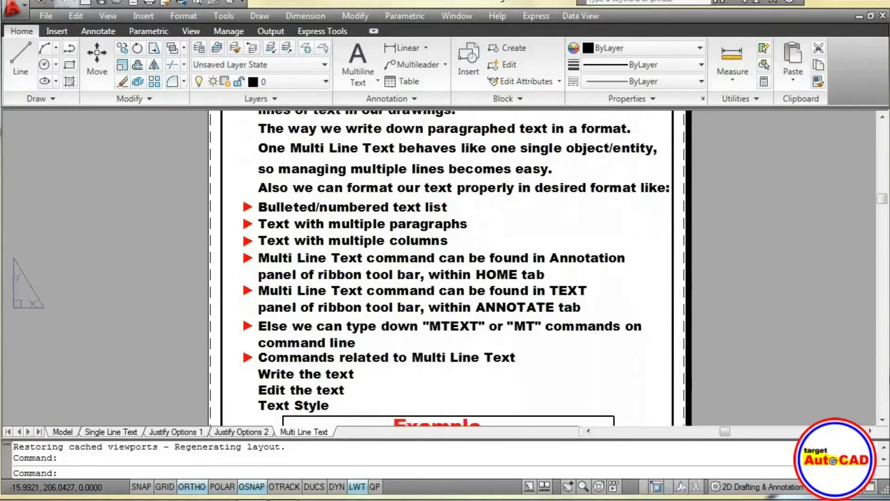
scroll(445, 269, "down", 1)
Pan down the layout to the Example section with the chair plan and ATTENTION sample
scroll(445, 269, "down", 1)
middle_click_drag(445, 269, 443, 268)
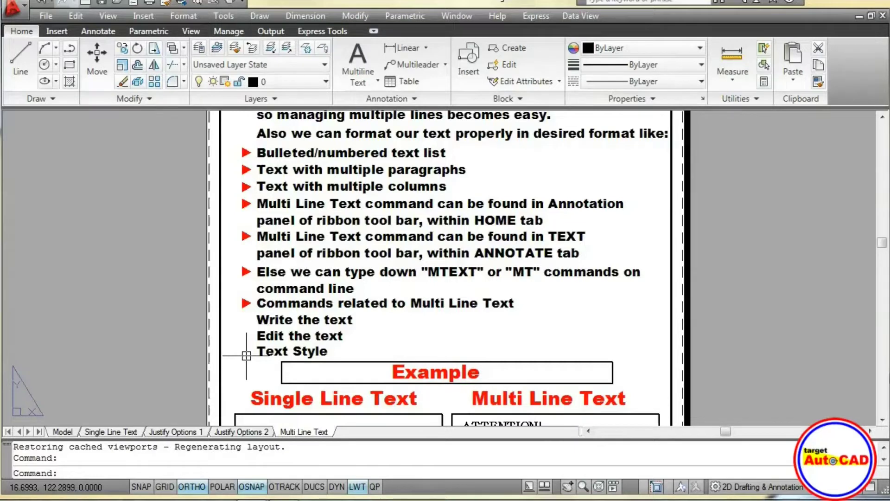
middle_click_drag(178, 328, 173, 127)
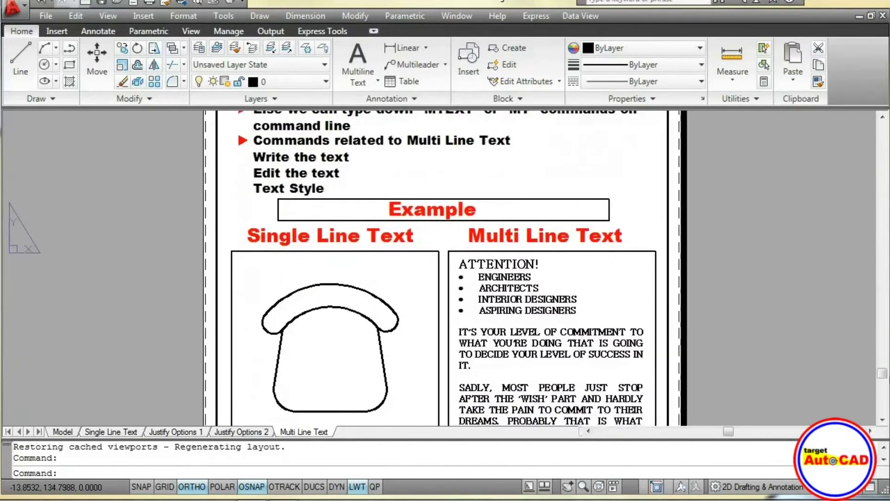
middle_click_drag(132, 222, 134, 176)
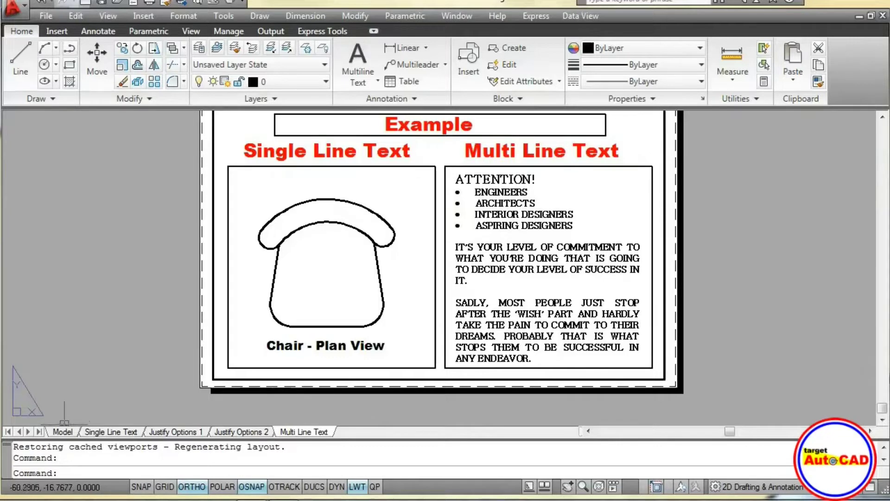
Switch to model space and zoom to extents of the ATTENTION paragraph block
left_click(63, 432)
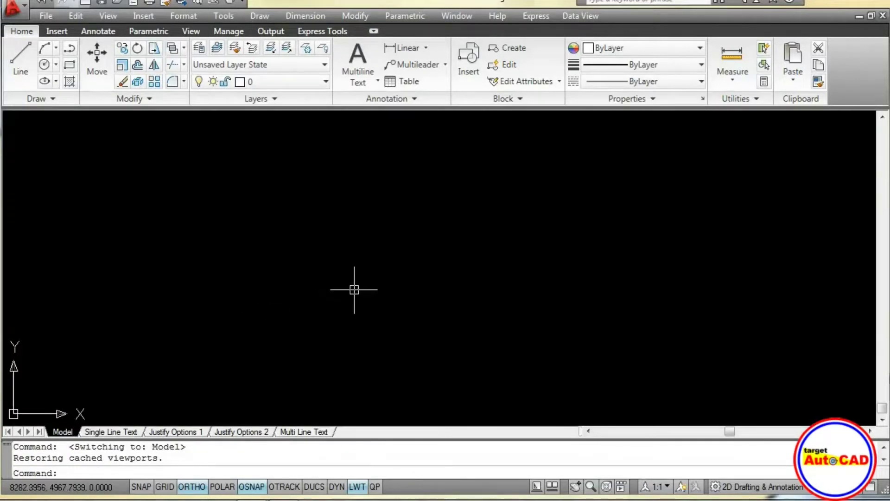
type("z")
key("Return")
type("e")
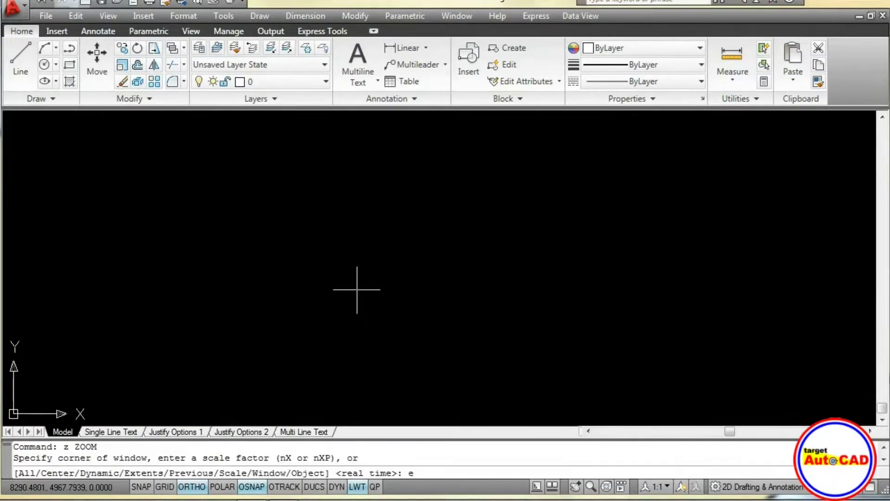
key("Return")
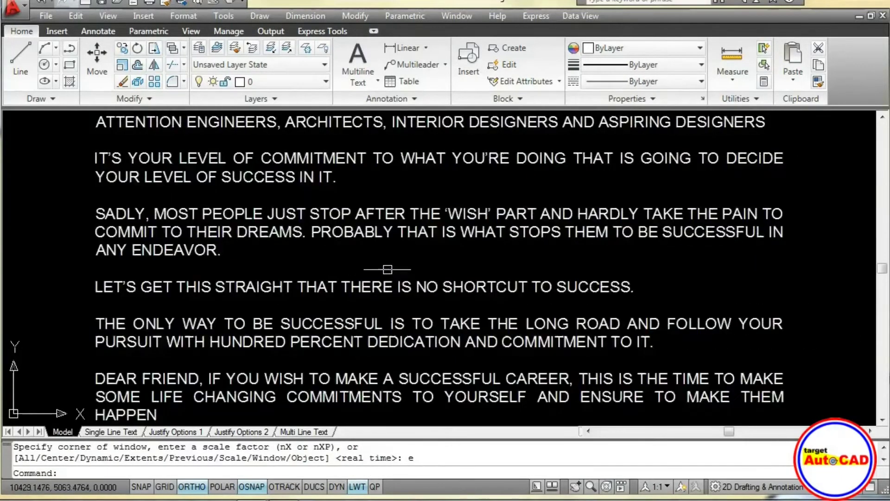
Zoom out and pan the paragraph right, leaving empty space on the left
scroll(387, 269, "down", 1)
scroll(371, 250, "down", 2)
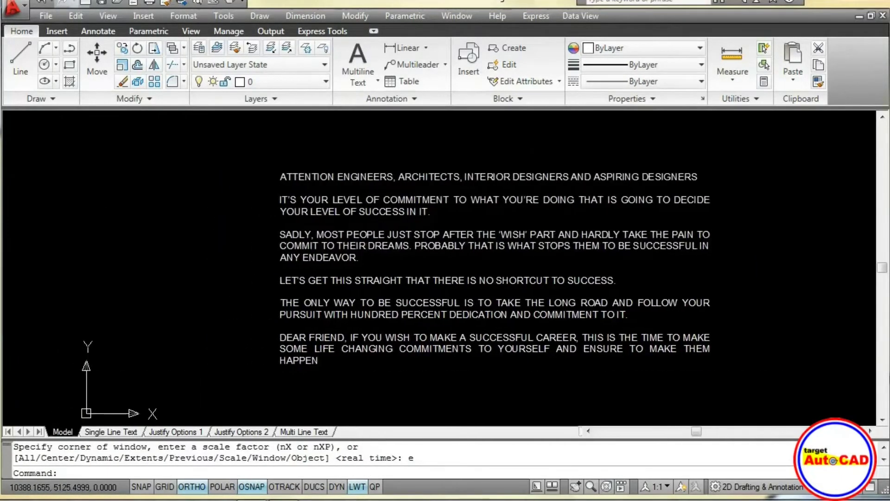
middle_click_drag(385, 253, 354, 252)
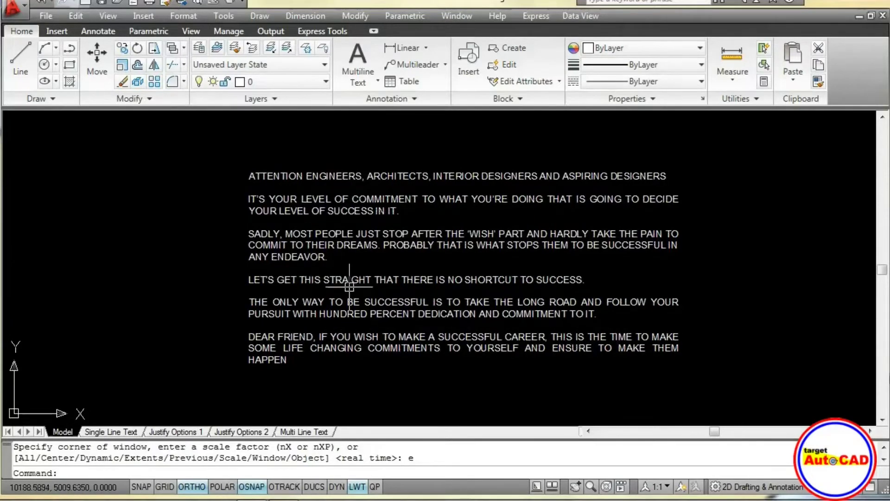
middle_click_drag(340, 241, 662, 239)
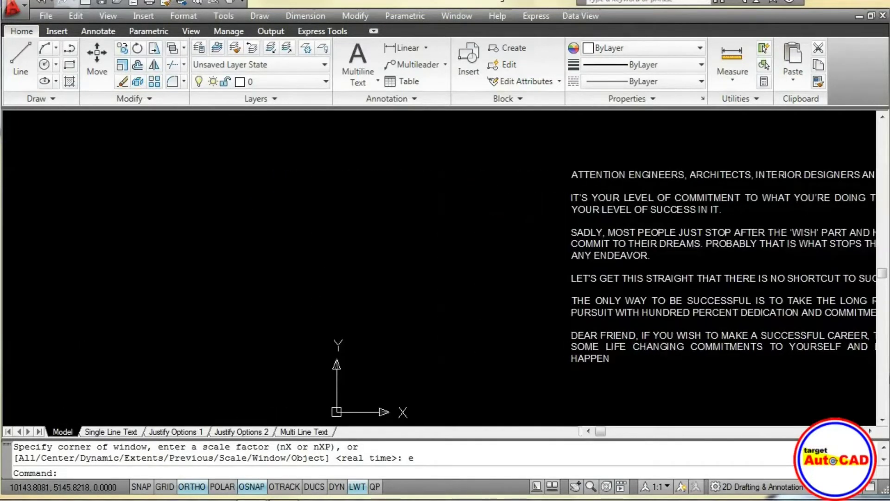
middle_click_drag(431, 252, 359, 284)
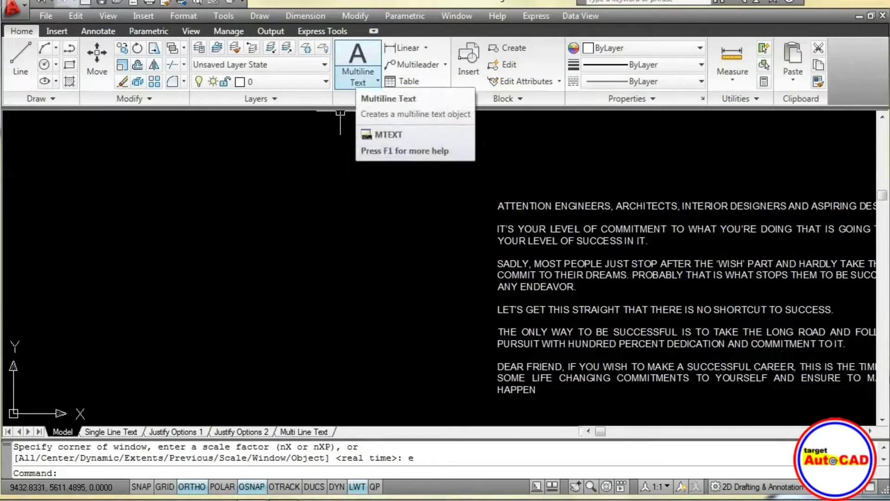
Draw a new multiline text box in the empty area left of the paragraph
left_click(378, 81)
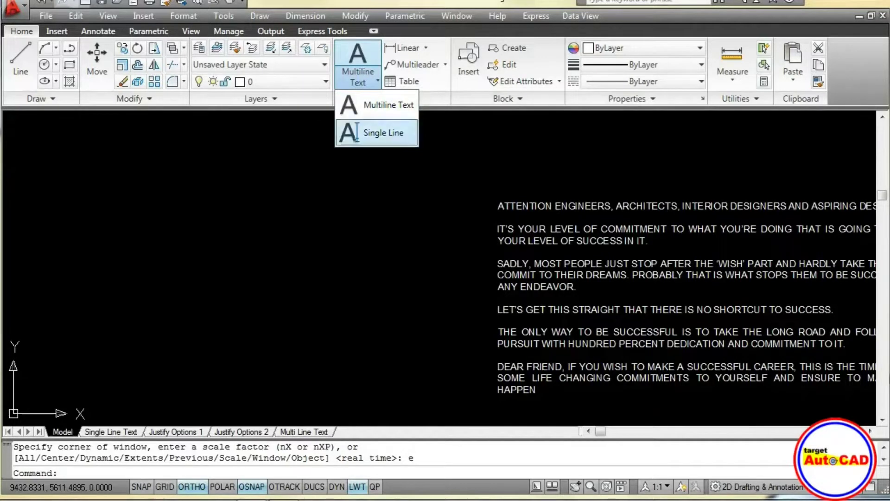
left_click(375, 104)
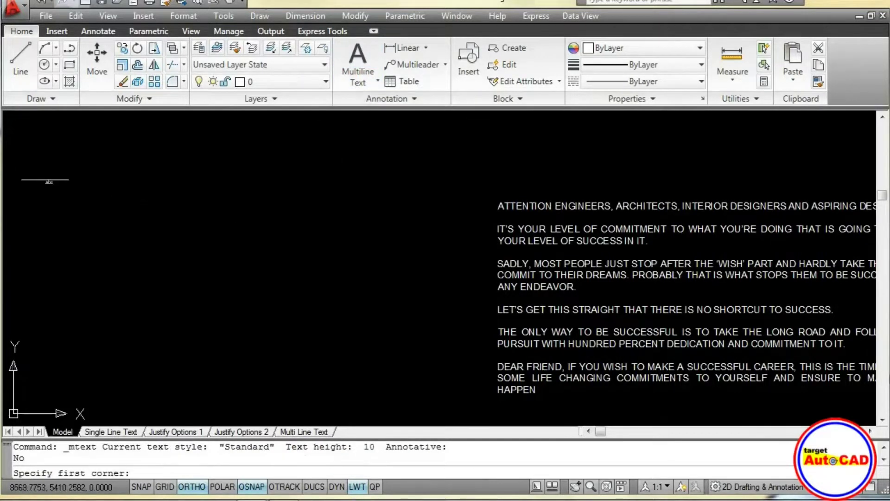
left_click(38, 160)
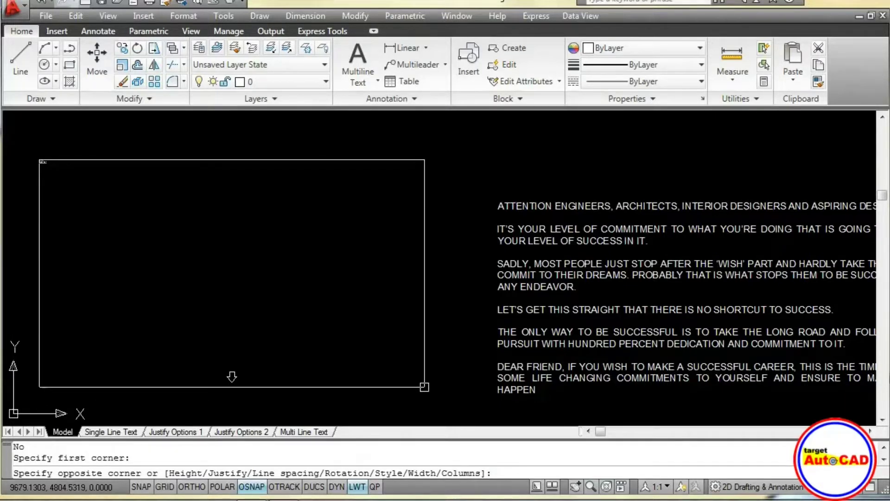
left_click(424, 387)
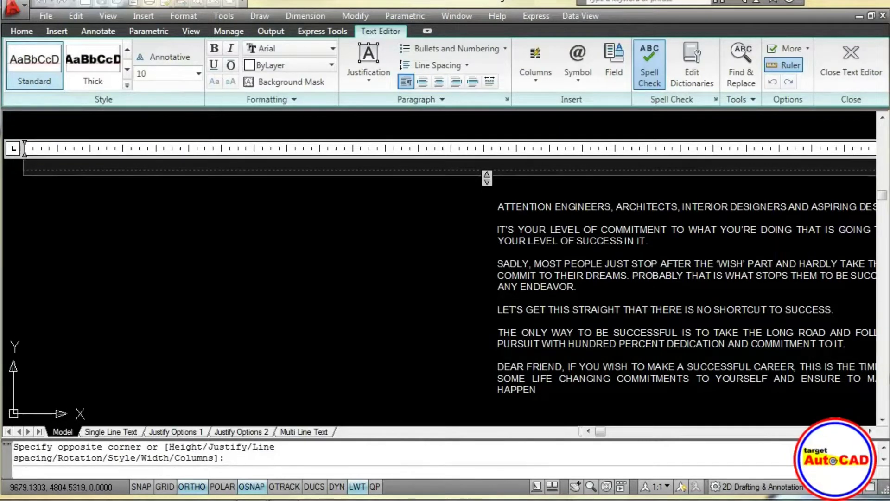
Enter the heading 'ATTENTION ENGINEERS, ARCHITECTS, INTERIOR DESIGNERS AND ASPIRING DESIGNERS' in the new text box
type("aA")
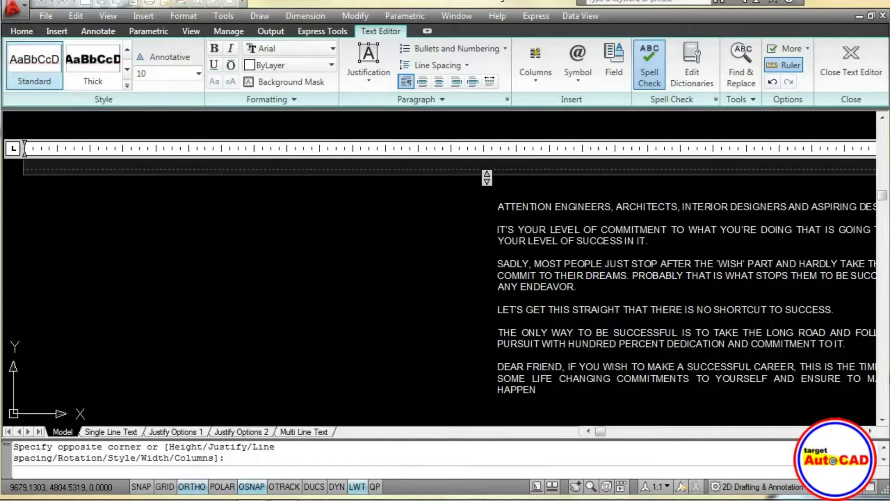
type("TTENT")
type("ION EN")
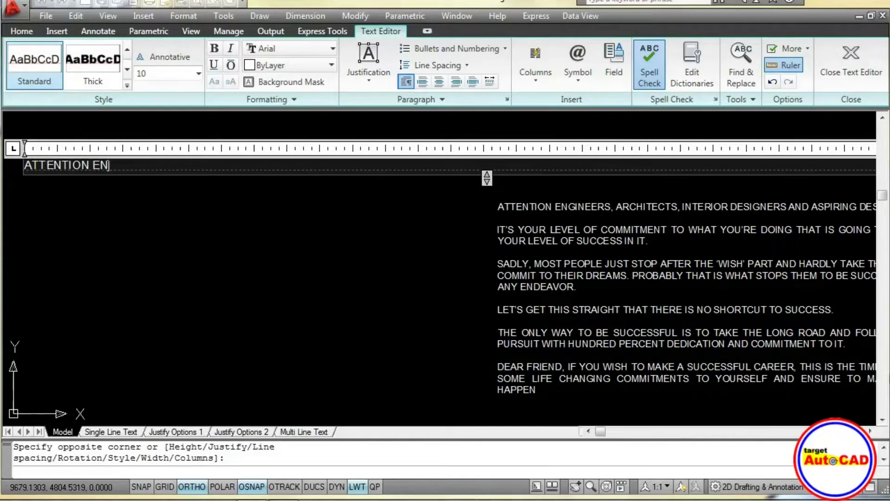
type("GINEERS")
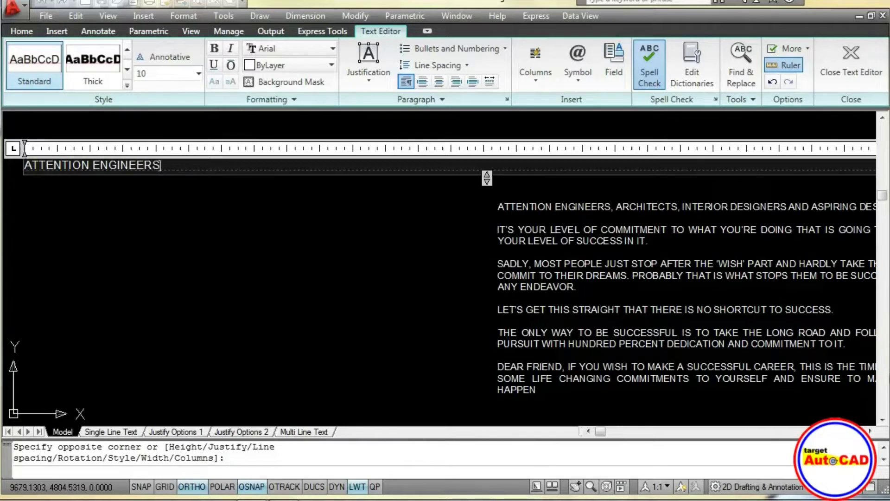
type(", ARCHITE")
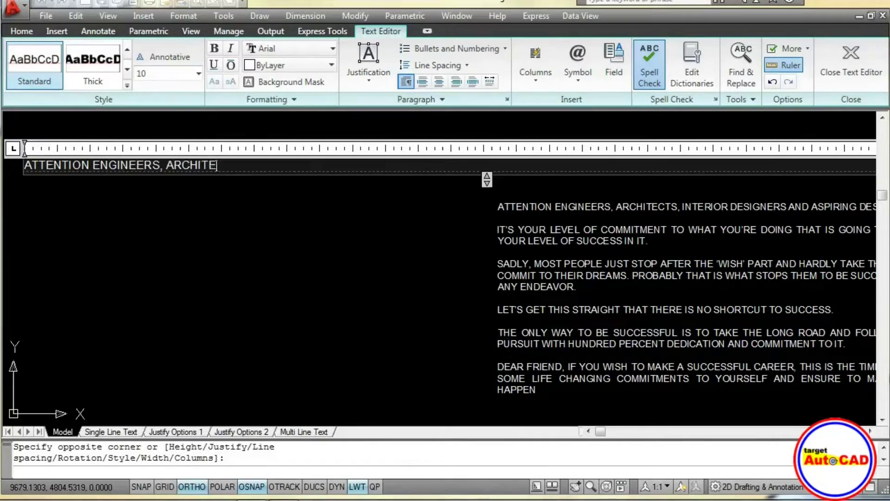
type("CTS, IN")
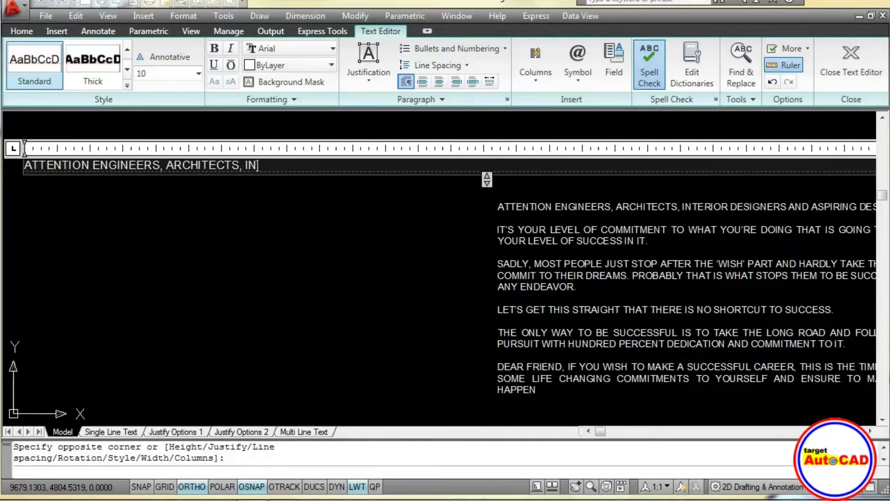
type("TE")
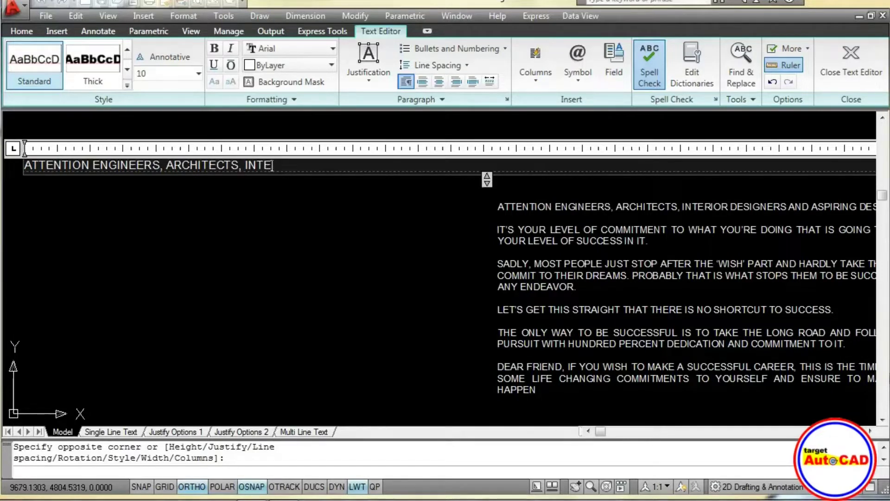
type("RIOR")
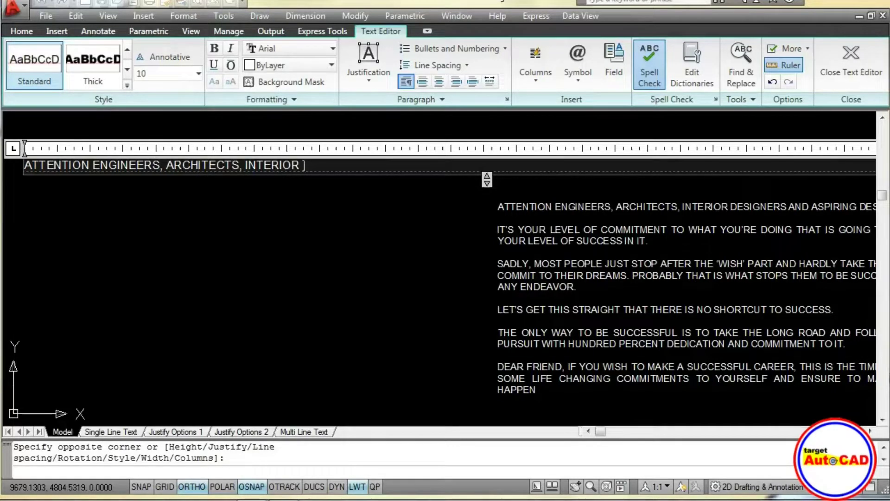
type(" DESIG")
type("NERS")
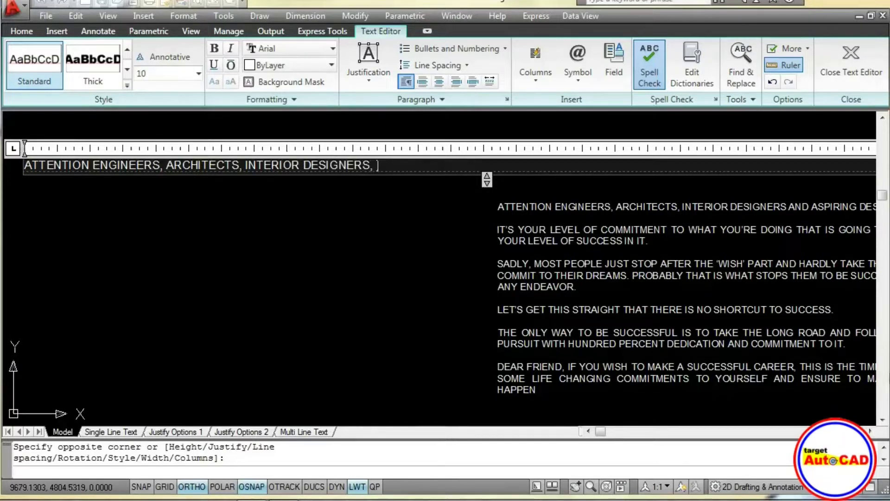
type(" AN")
type("D ASPI")
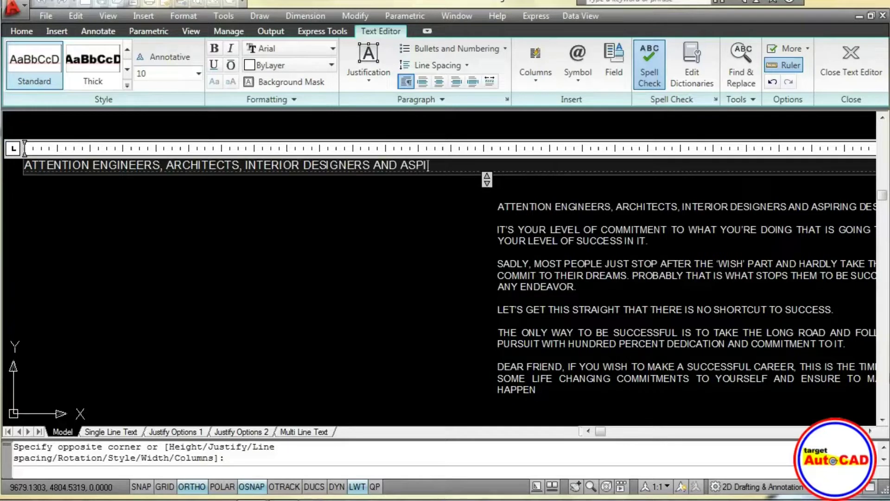
type("RING DE")
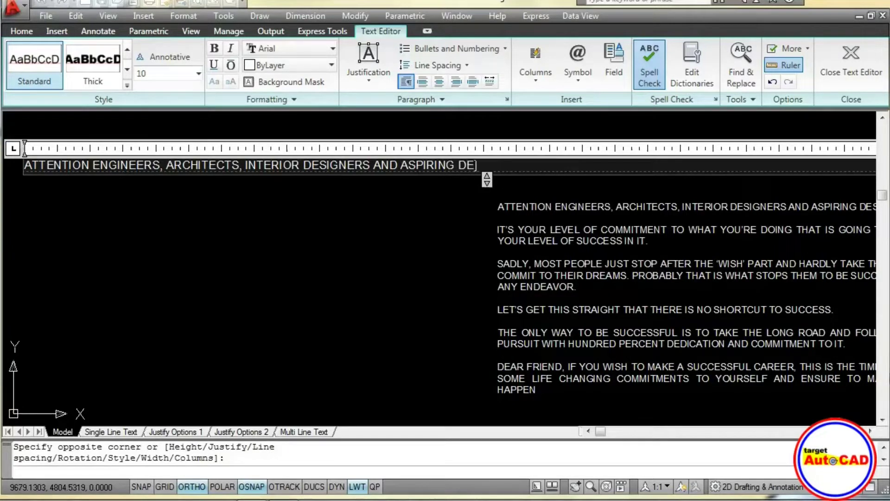
type("SIG")
type("NERS")
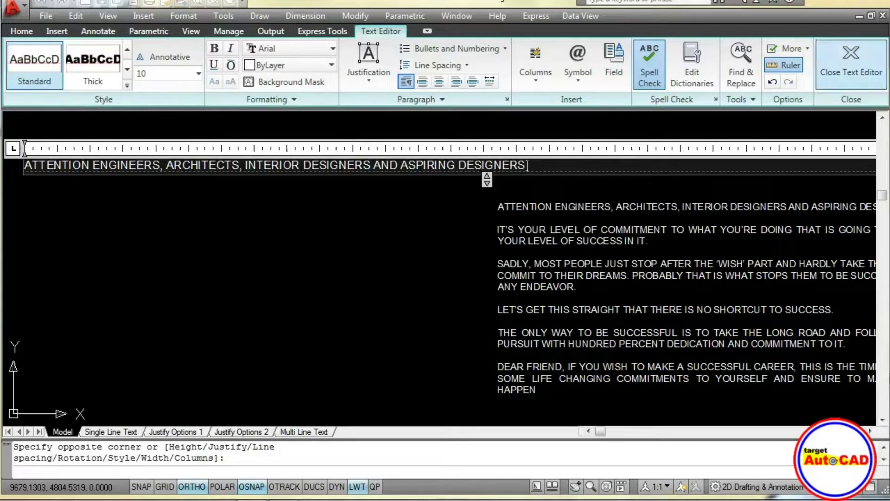
Close the text editor to finish the new one-line title text
left_click(852, 65)
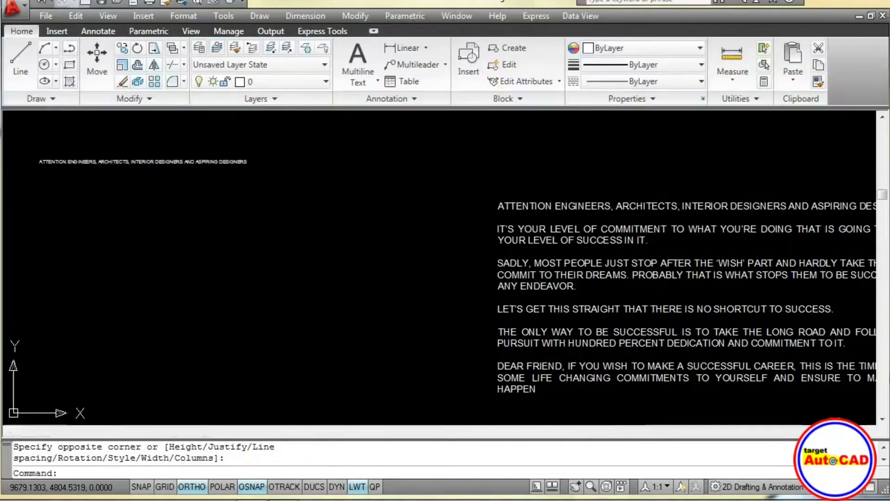
scroll(178, 163, "up", 3)
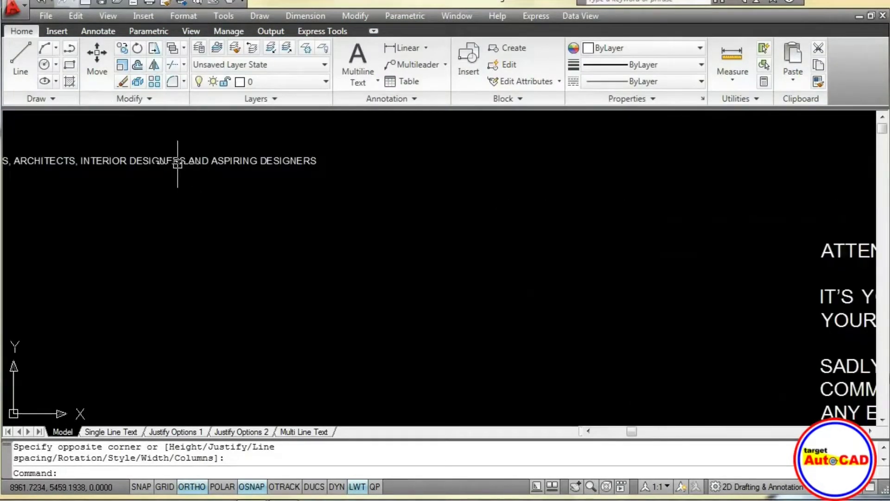
scroll(191, 165, "down", 2)
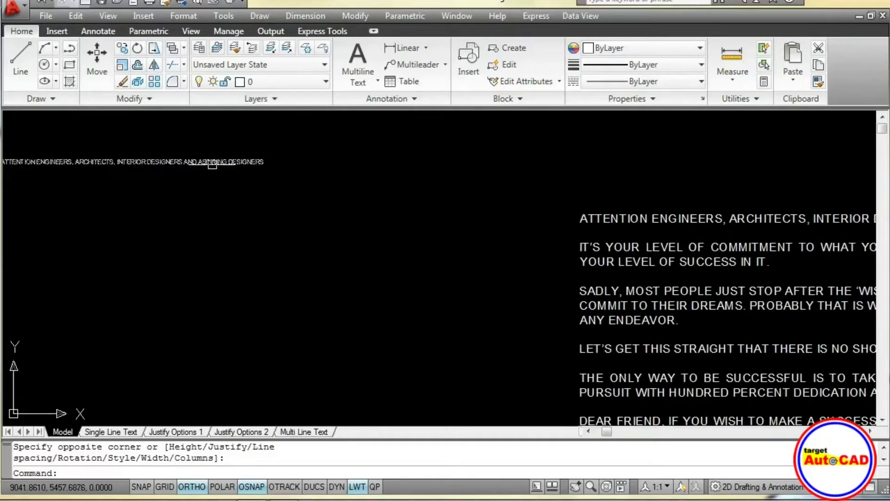
Erase the small one-line title and centre the paragraph block in view
left_click(212, 165)
key("Delete")
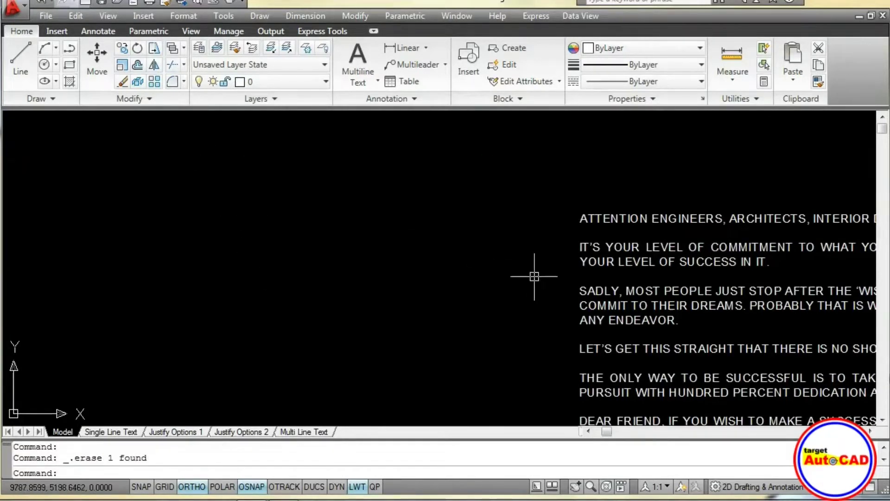
middle_click_drag(533, 274, 308, 209)
middle_click_drag(416, 217, 327, 219)
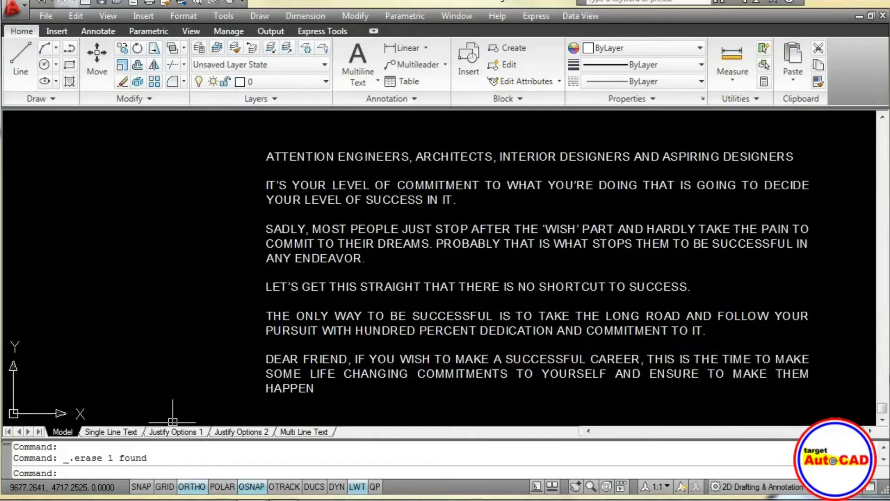
Open the ATTENTION ENGINEERS paragraph in the text editor with the ED command
type("ed")
key("Return")
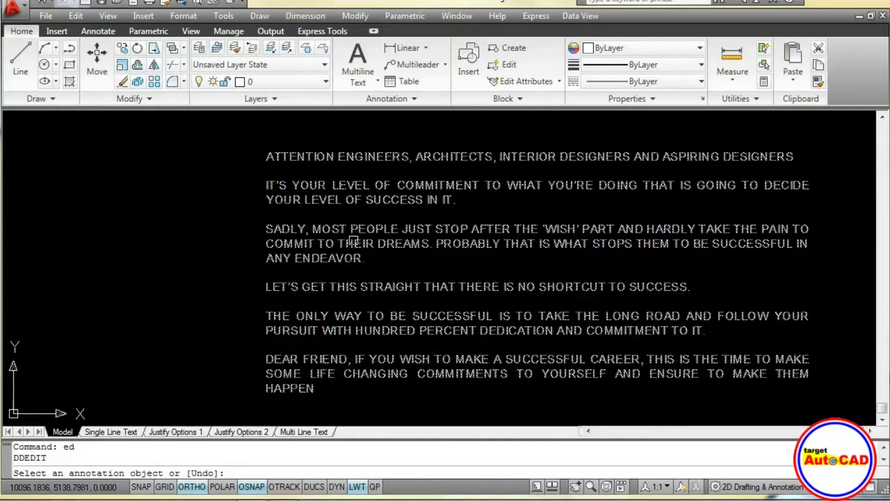
left_click(352, 241)
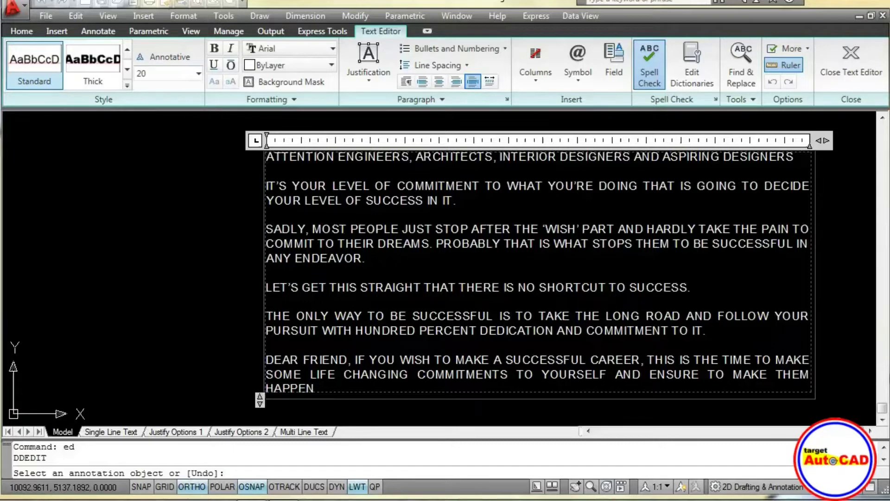
left_click(92, 60)
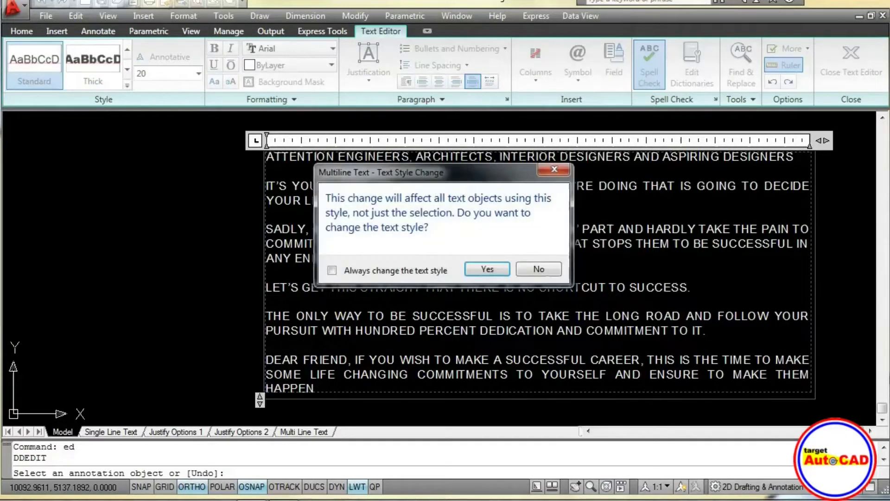
left_click(488, 269)
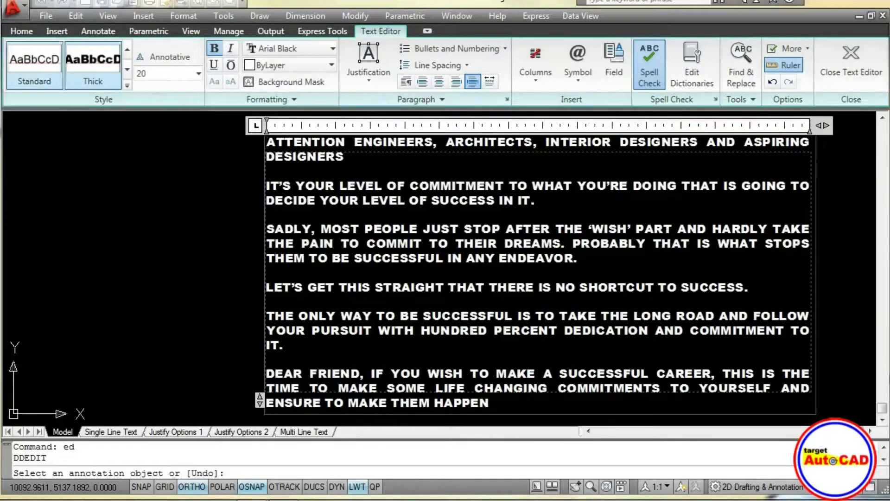
left_click(34, 65)
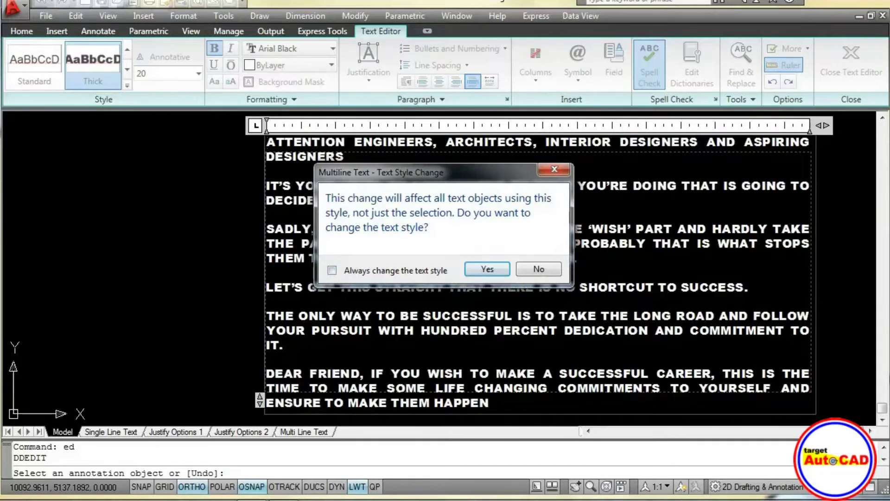
left_click(488, 269)
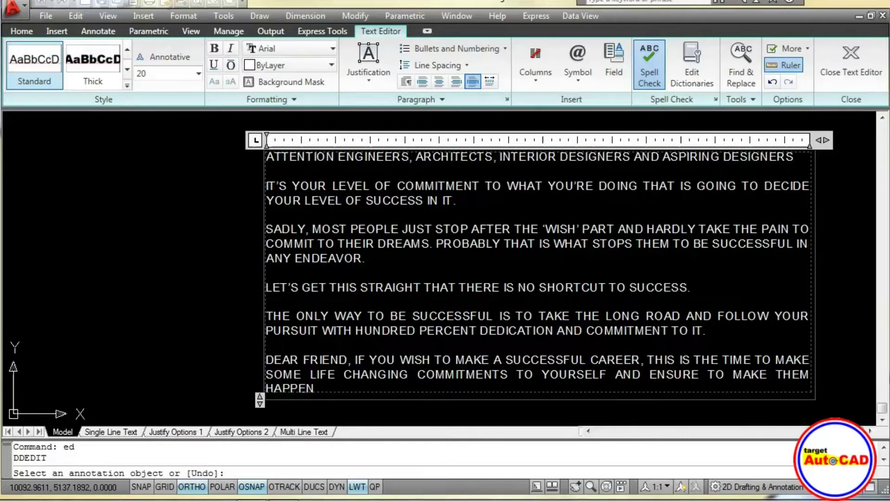
Break ATTENTION onto its own first line and select the word
left_click(338, 158)
key("Return")
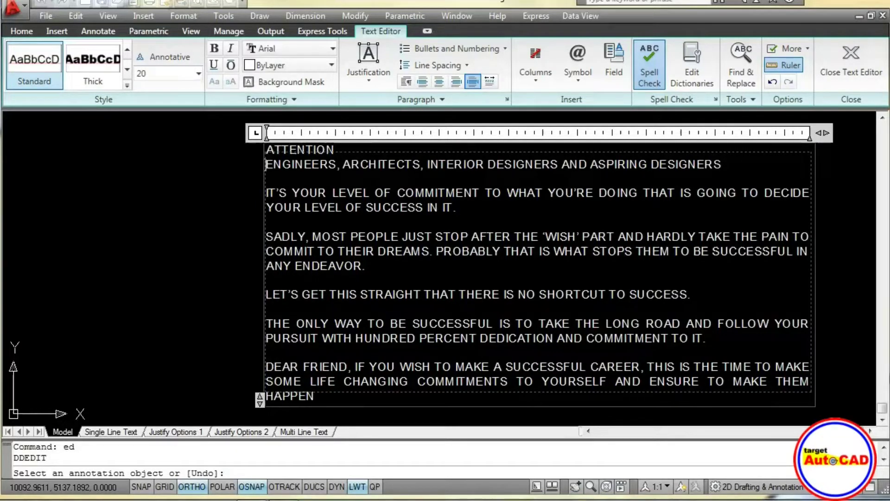
left_click_drag(335, 149, 266, 150)
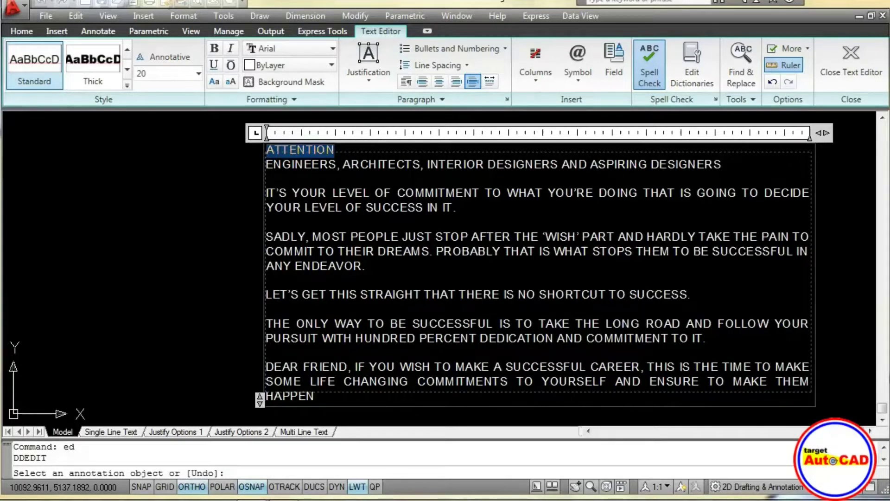
Set the selected ATTENTION heading's text height to 40
left_click(153, 74)
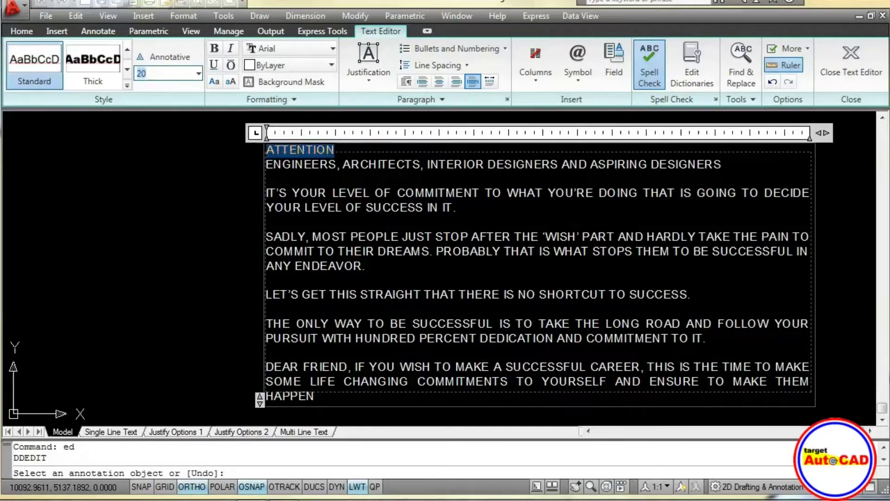
type("4")
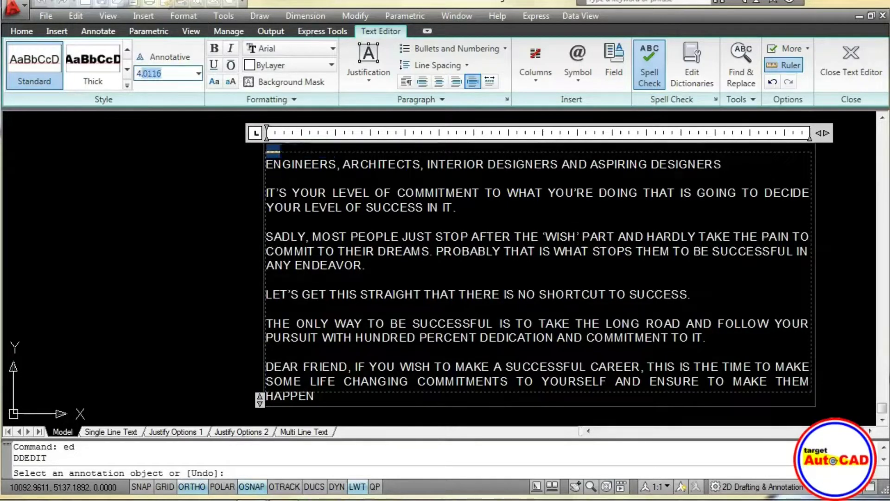
type("0")
key("Return")
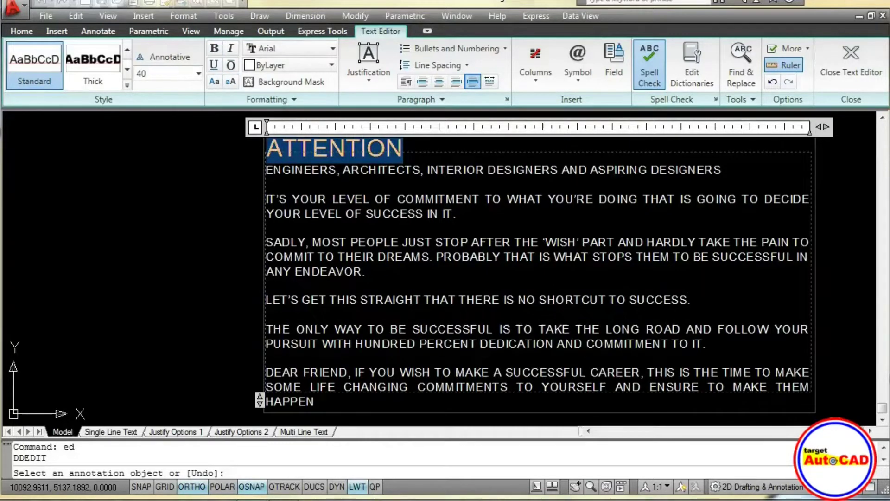
Underline ATTENTION, trying bold, case, italic and overline but keeping only underline
left_click(214, 49)
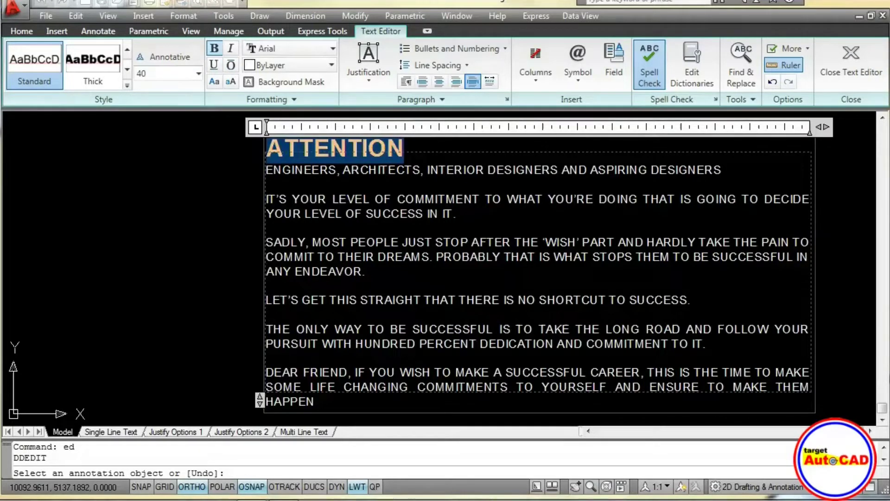
left_click(215, 48)
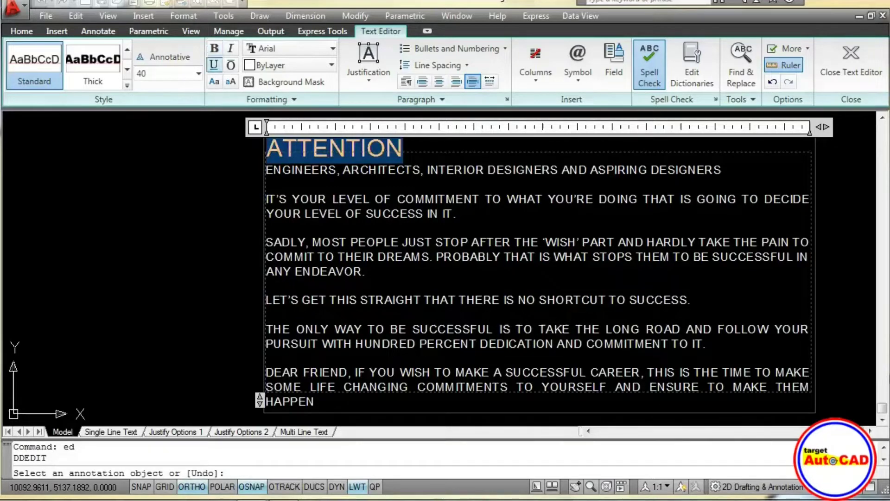
left_click(214, 65)
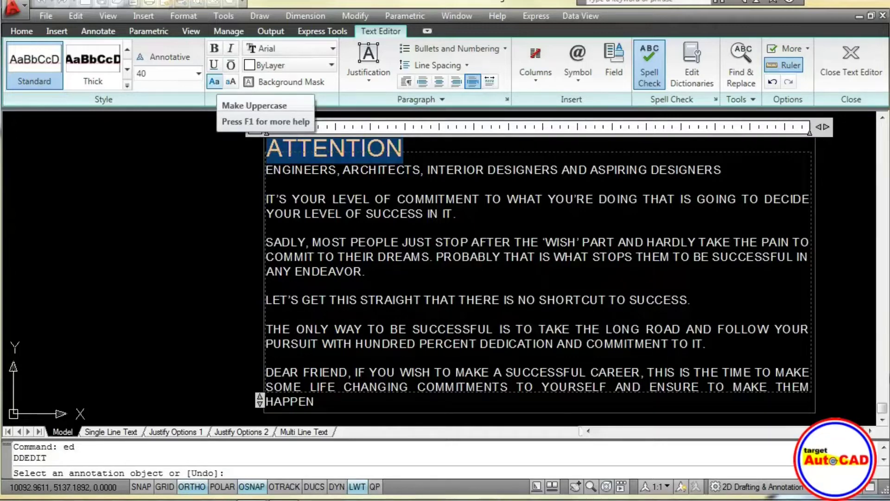
left_click(214, 82)
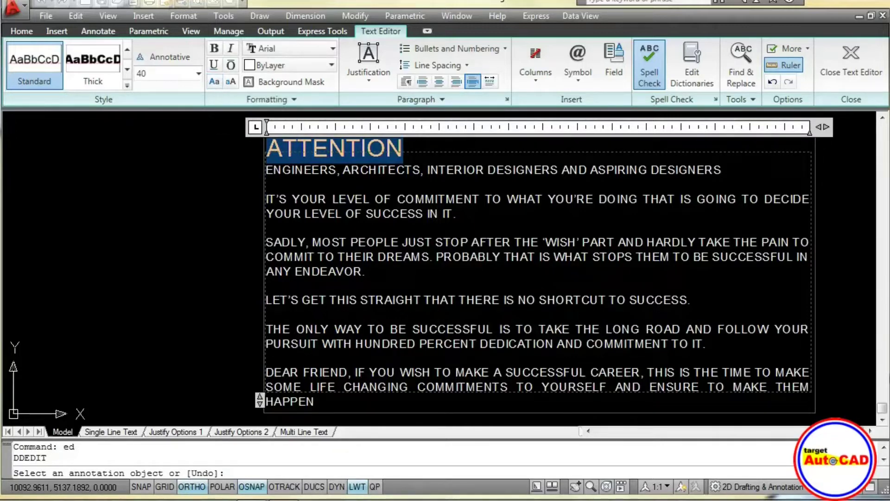
left_click(231, 81)
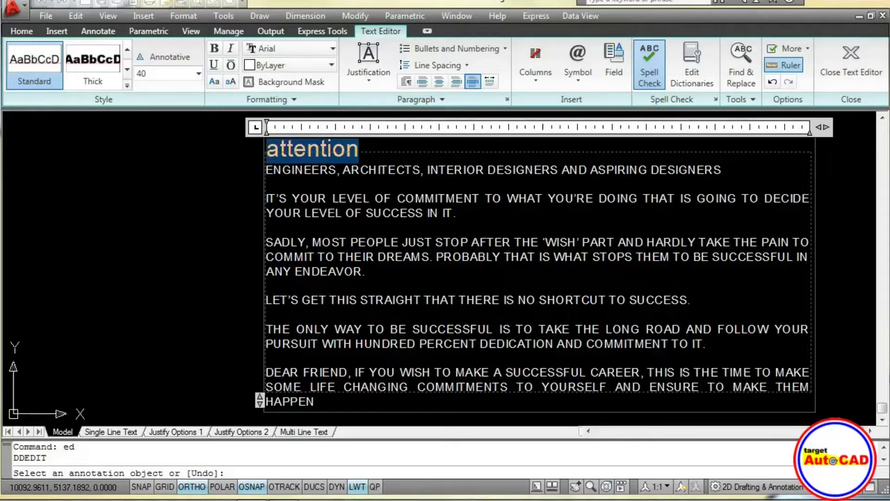
left_click(214, 82)
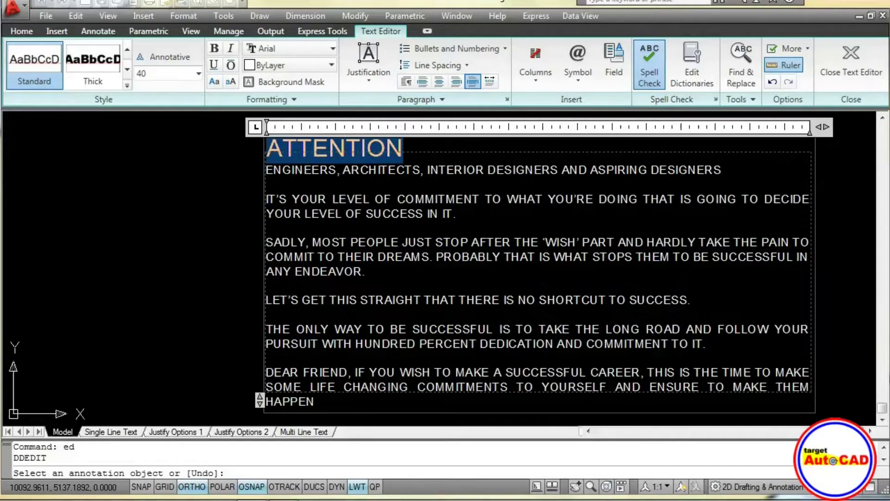
left_click(231, 48)
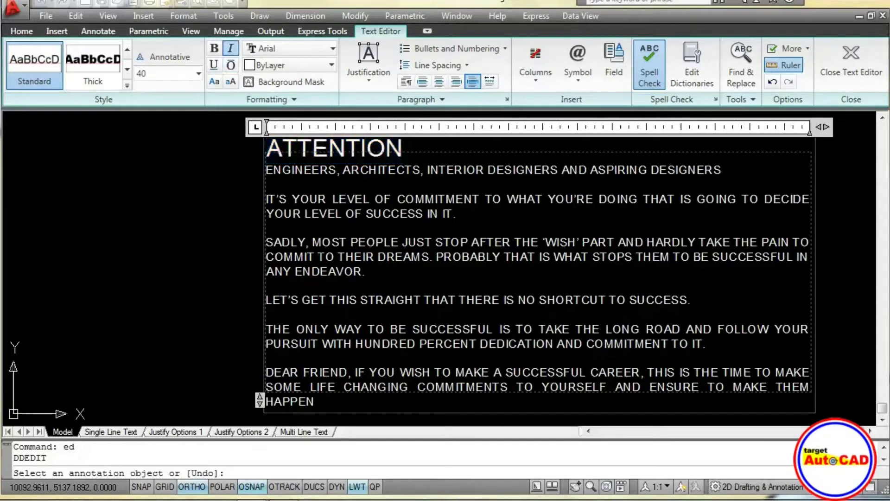
left_click(230, 49)
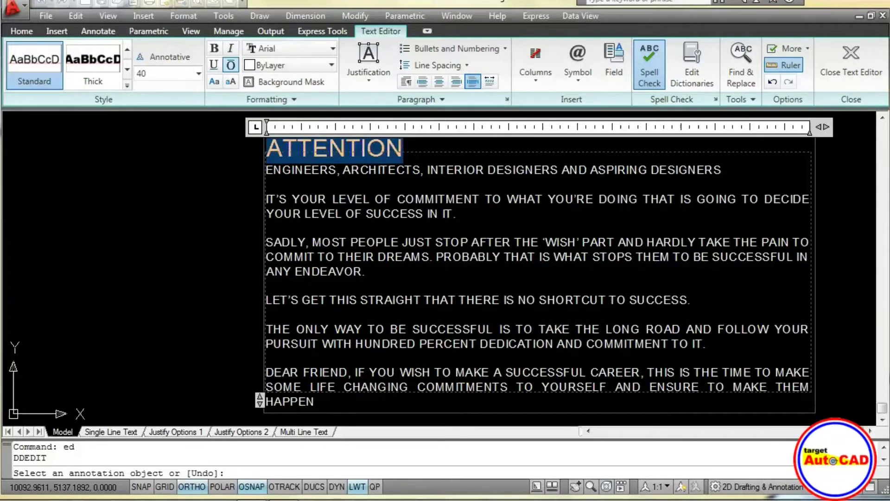
left_click(231, 65)
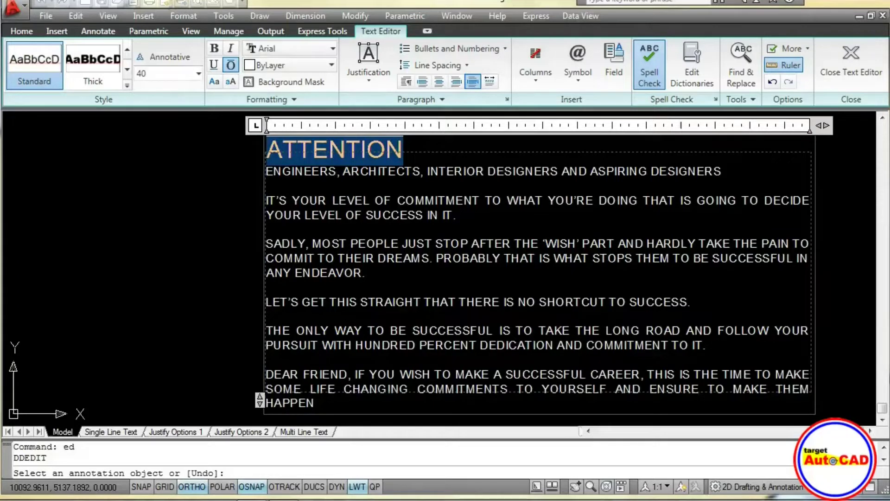
left_click(231, 65)
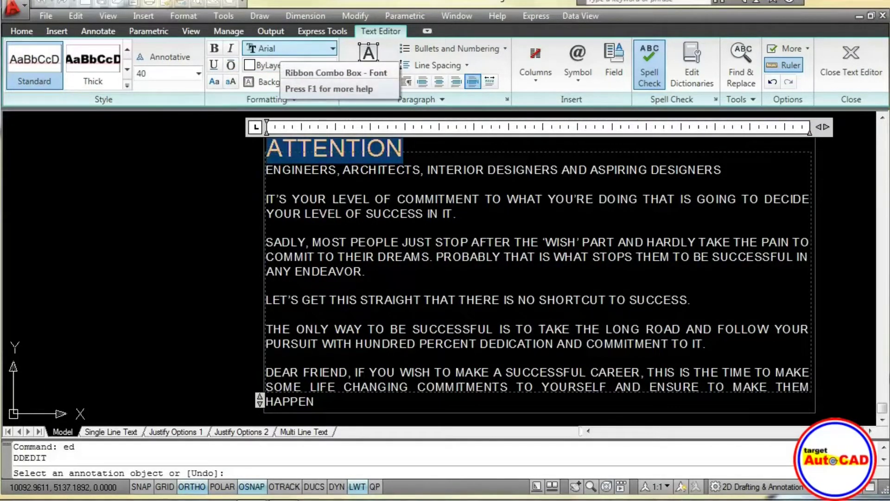
Try the Batang font on the ATTENTION heading
left_click(288, 48)
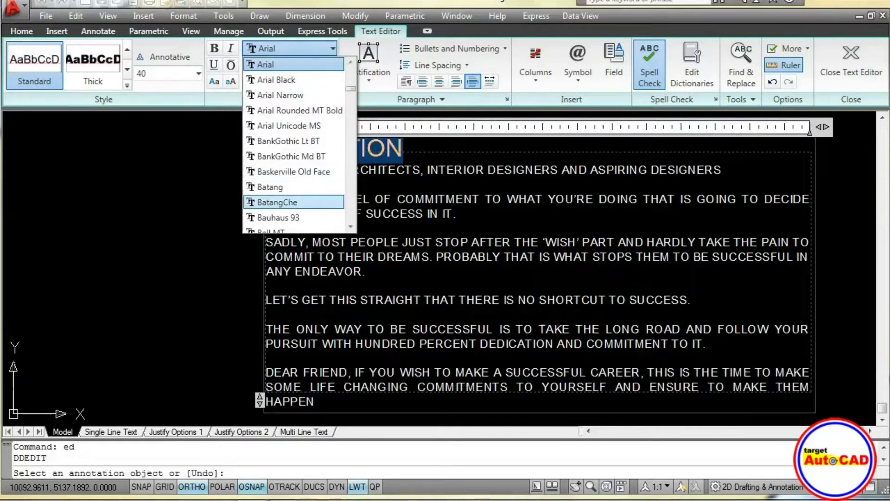
left_click(271, 186)
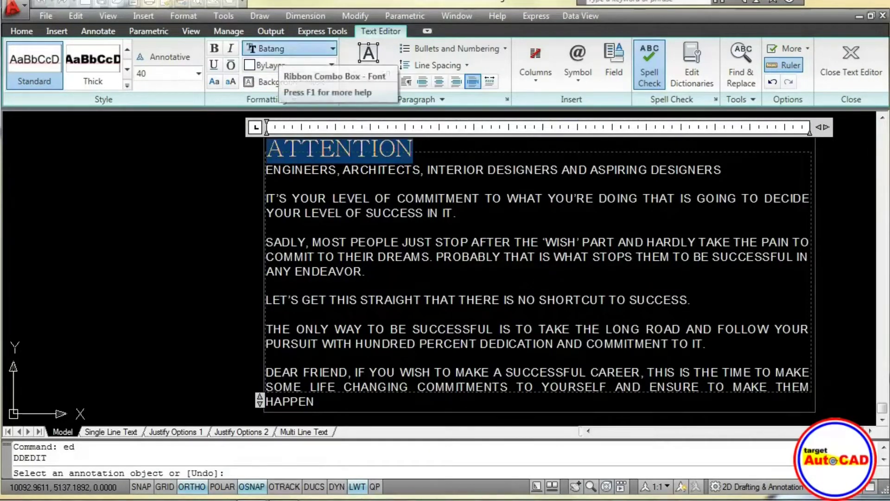
left_click(279, 51)
scroll(278, 93, "up", 10)
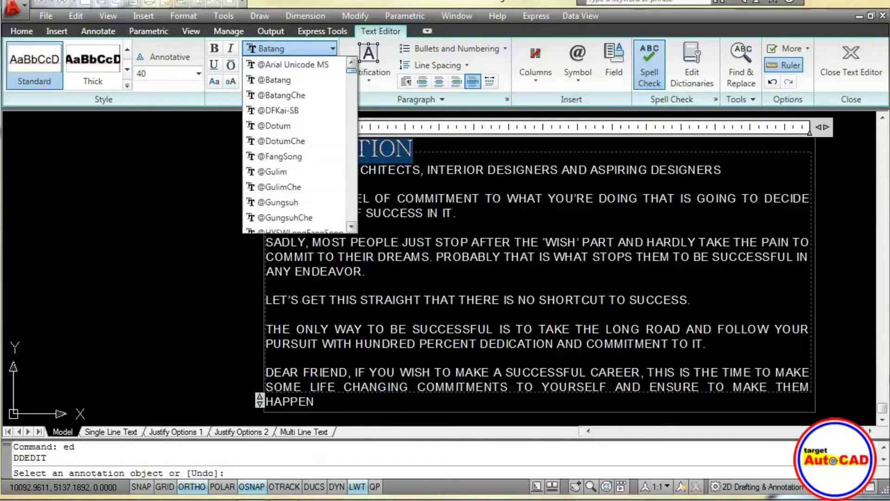
key("Escape")
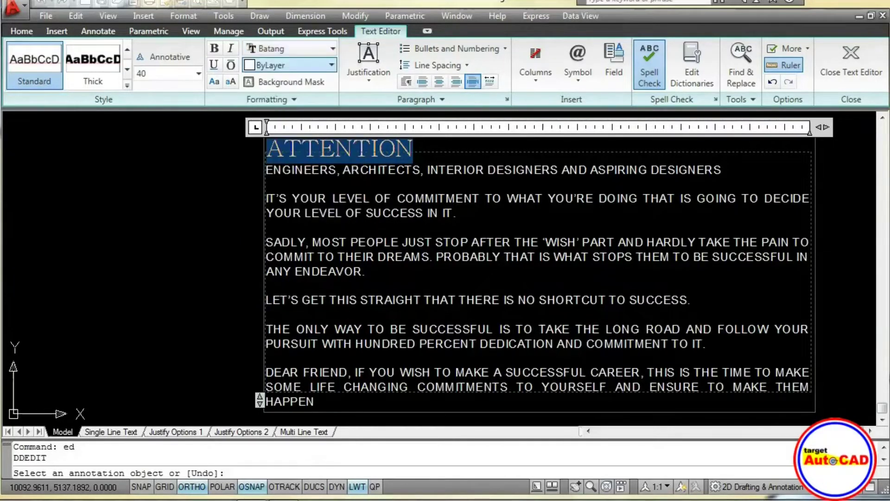
Switch the heading font to Arial Black, then settle on Arial
left_click(287, 48)
scroll(294, 143, "up", 5)
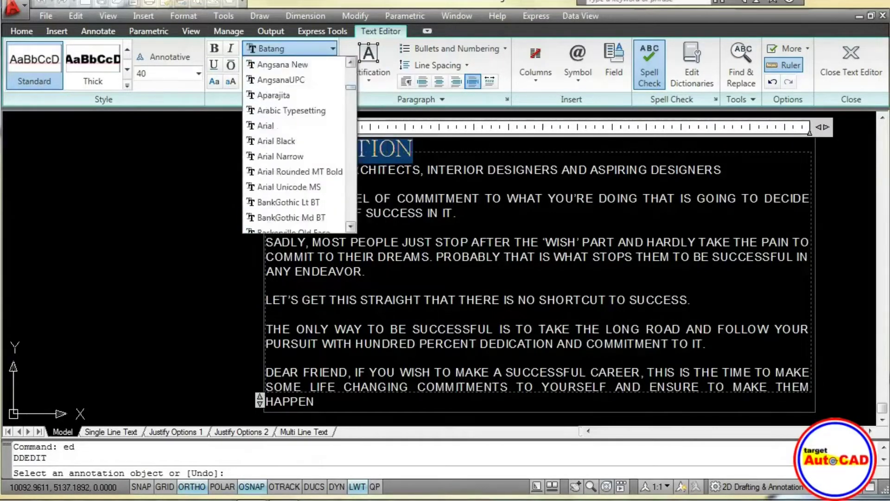
scroll(294, 144, "up", 10)
scroll(294, 144, "down", 4)
scroll(294, 144, "up", 4)
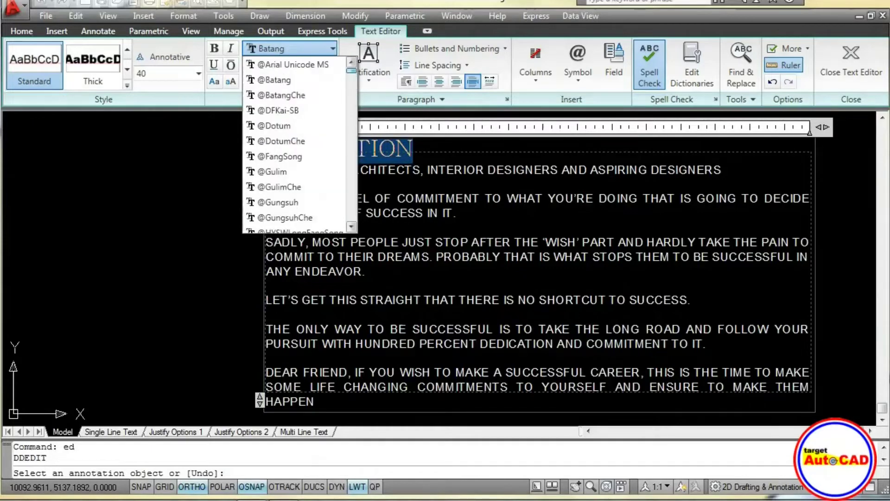
scroll(295, 143, "down", 2)
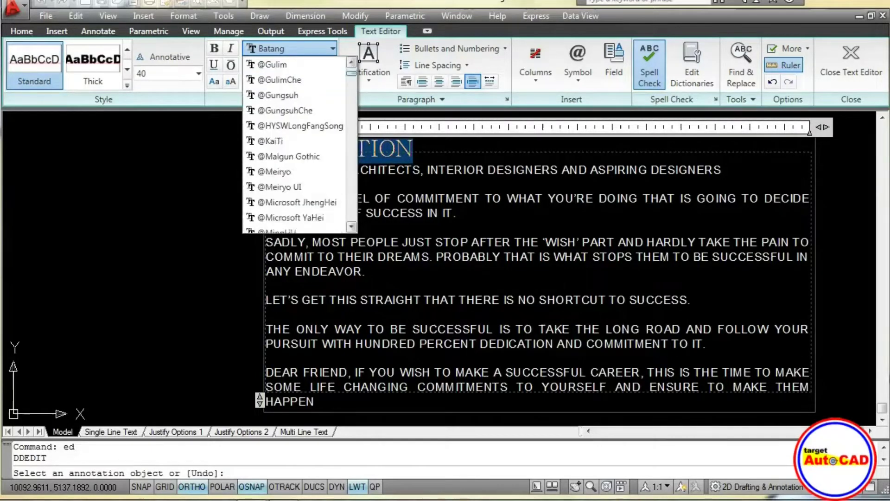
scroll(294, 143, "down", 6)
scroll(294, 144, "down", 3)
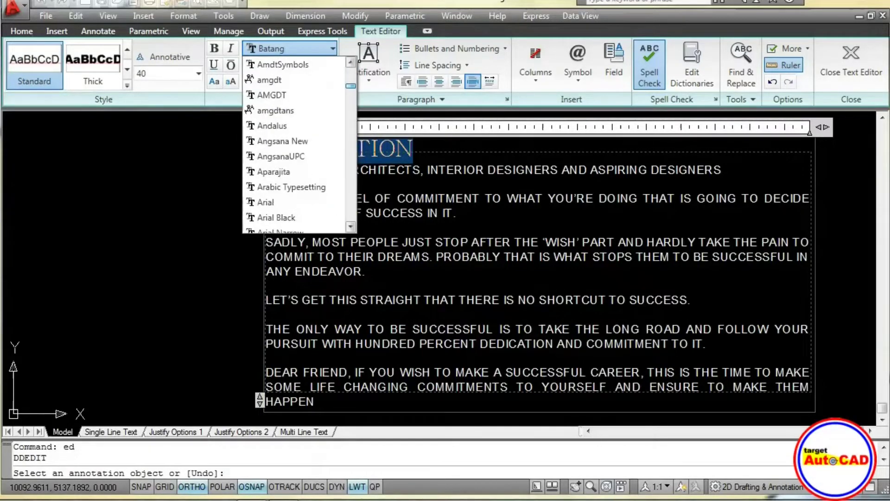
left_click(276, 217)
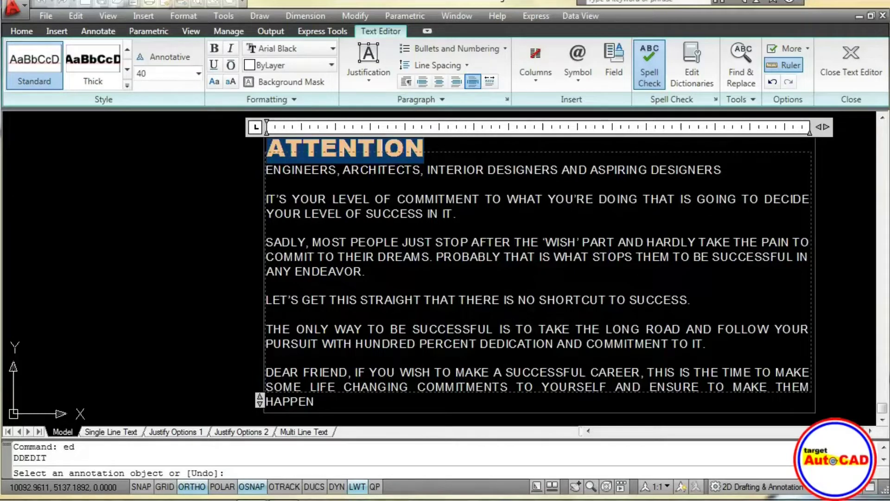
left_click(287, 48)
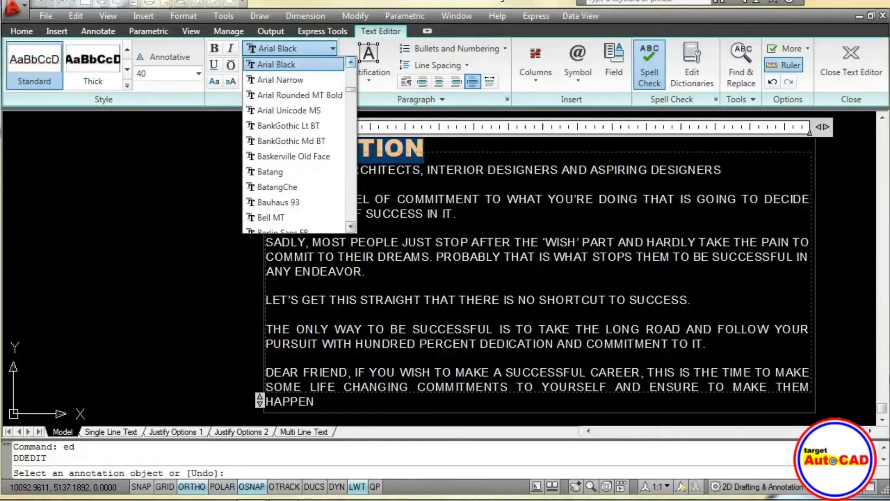
scroll(294, 145, "up", 1)
left_click(294, 64)
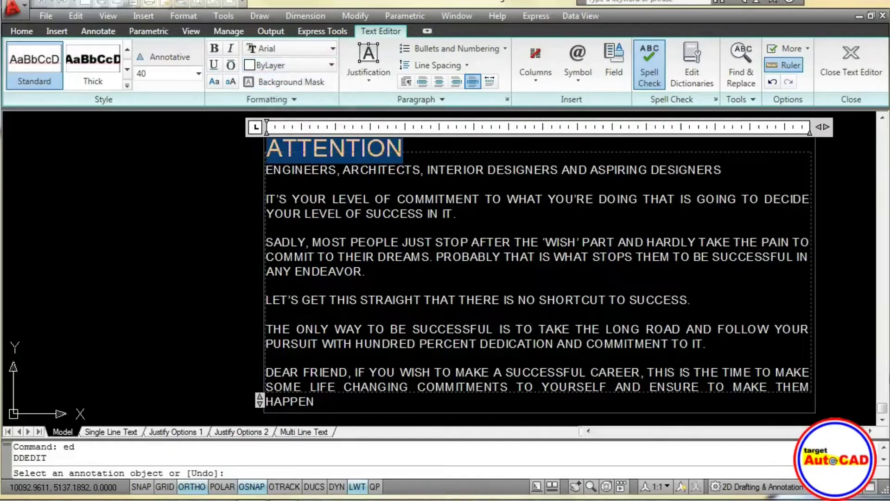
left_click(332, 65)
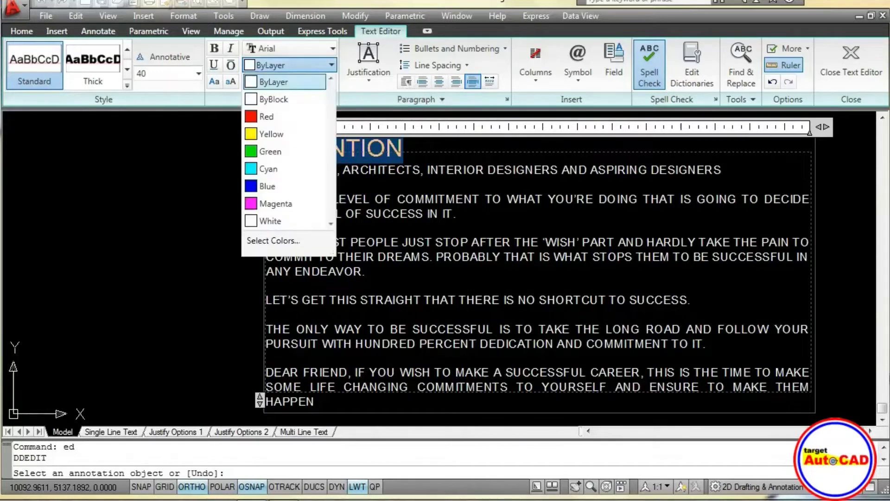
left_click(267, 116)
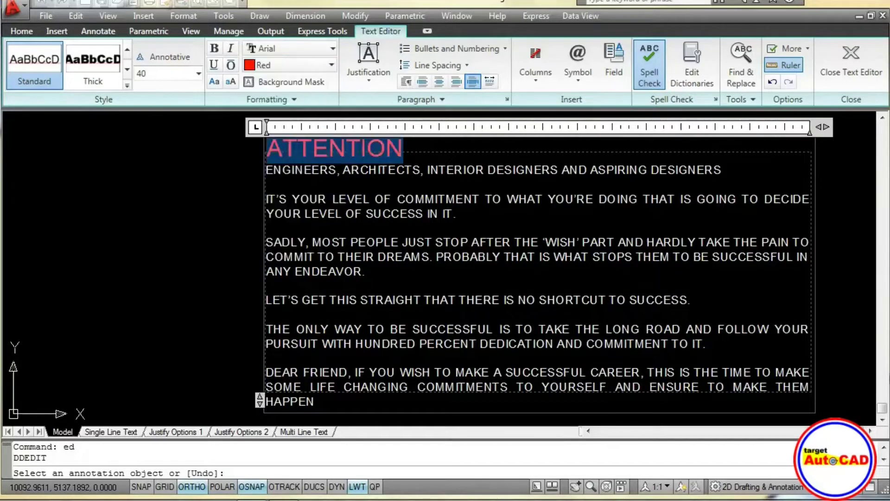
left_click(223, 158)
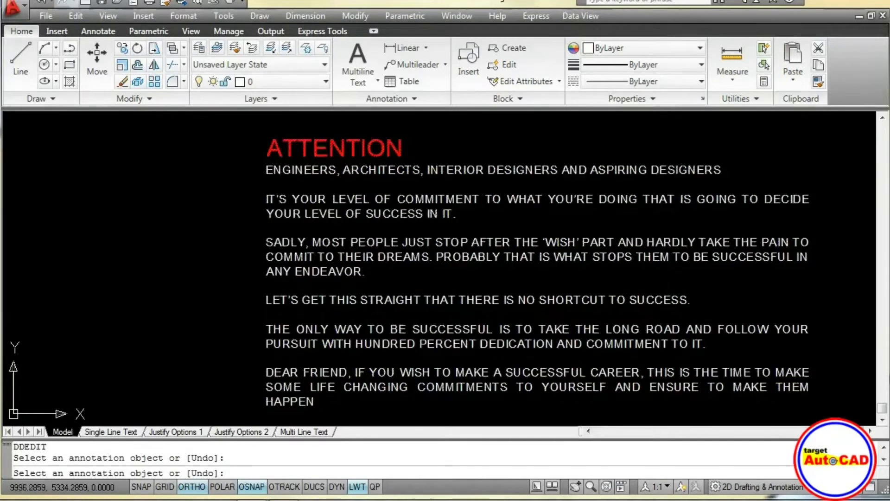
left_click(352, 153)
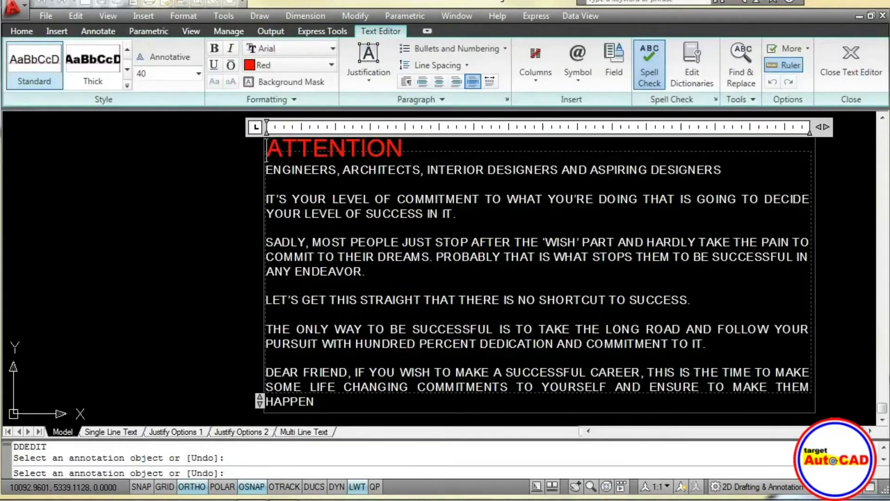
left_click_drag(267, 151, 411, 151)
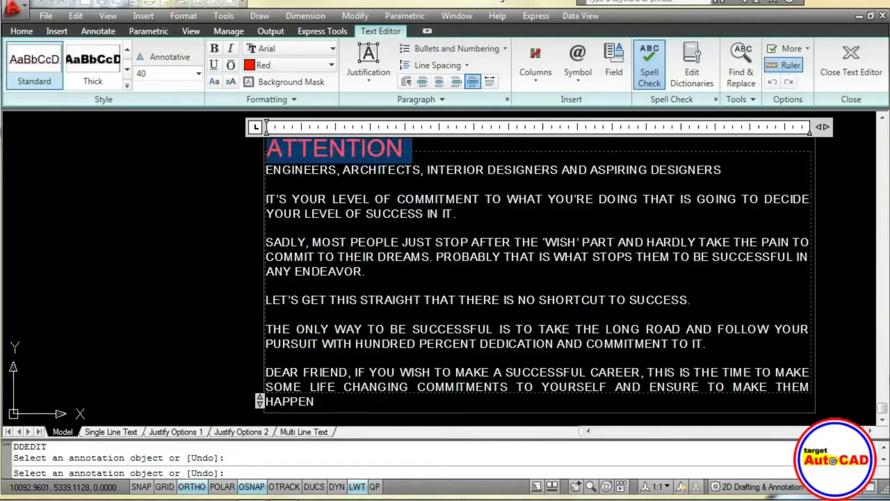
left_click(290, 65)
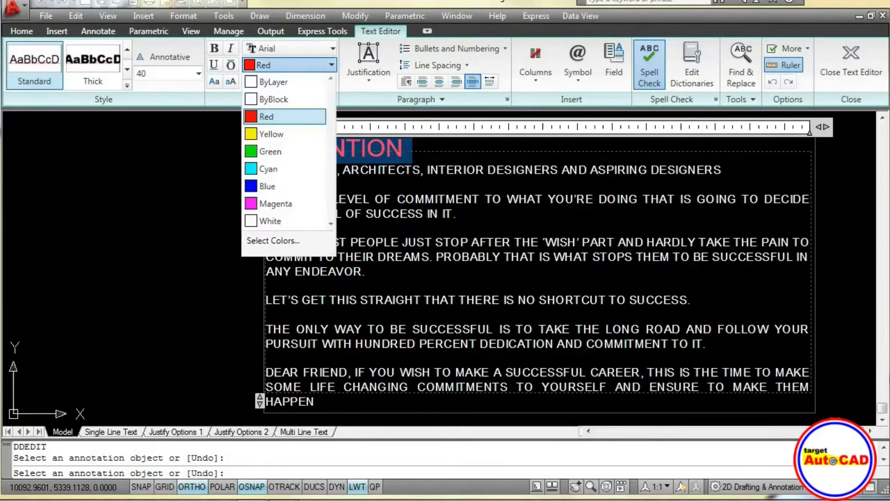
left_click(278, 80)
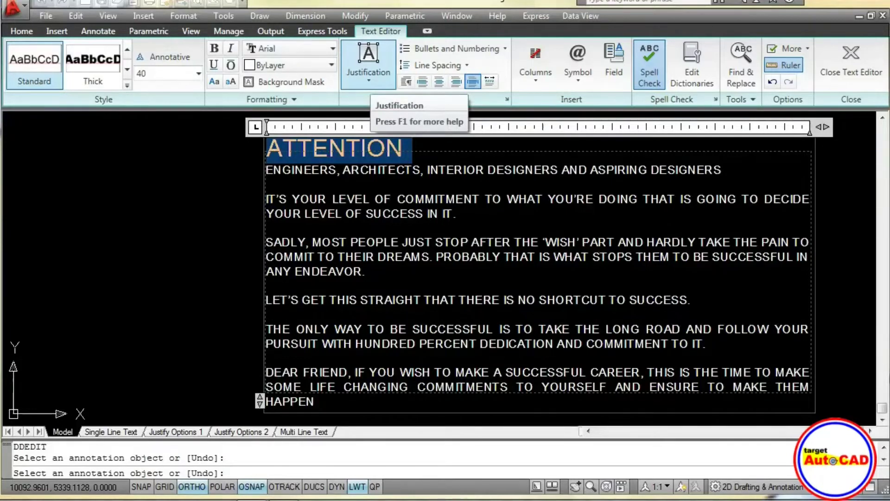
Leave the justification unchanged, close the text editor, and pan the text block to the right
left_click(369, 74)
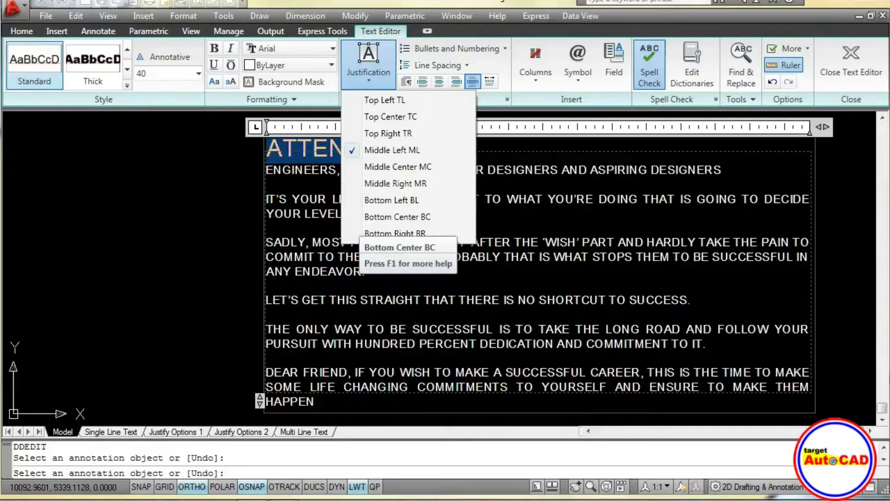
left_click(397, 217)
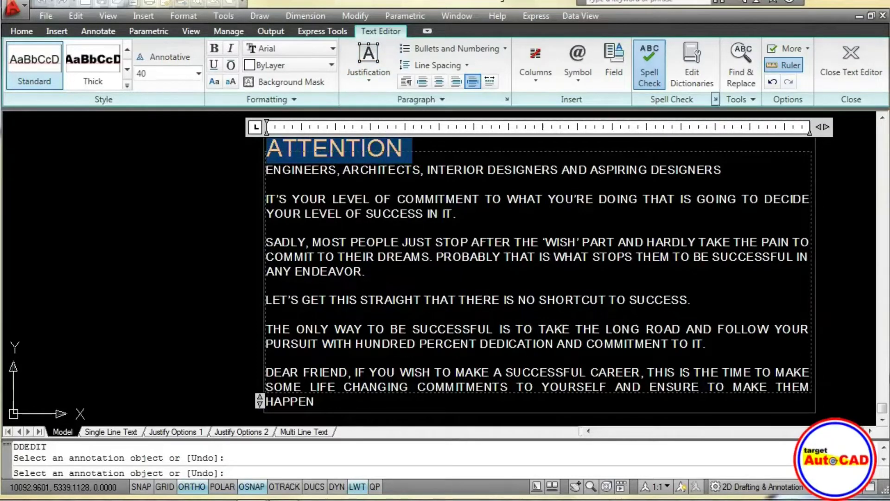
left_click(851, 69)
middle_click_drag(229, 175, 662, 185)
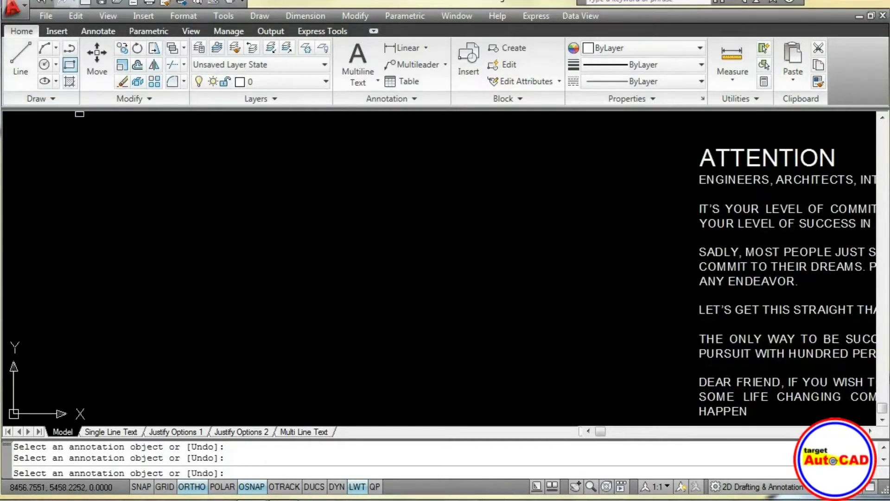
Draw a rectangle to frame the new text area
left_click(69, 65)
left_click(206, 142)
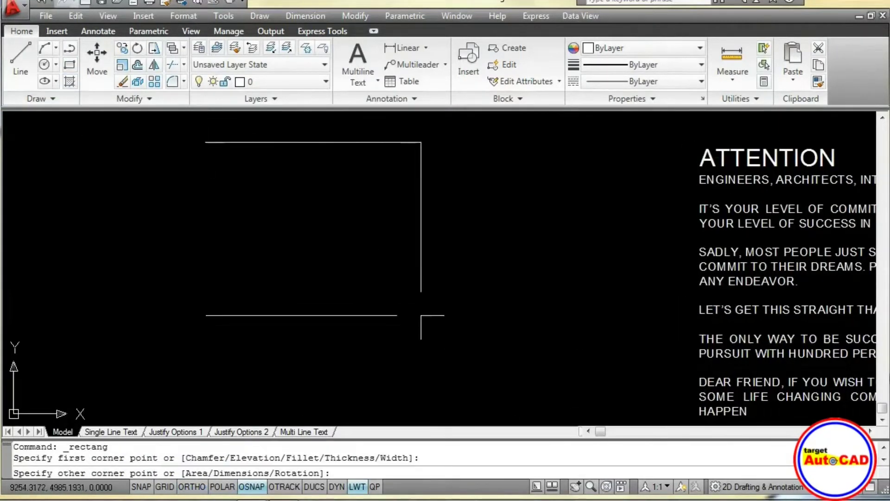
left_click(507, 409)
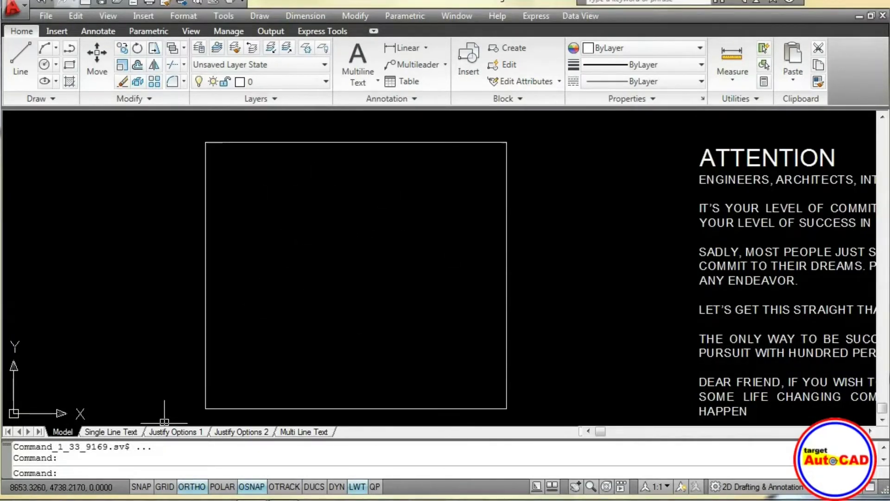
Start an MT multiline text box spanning the rectangle's opposite corners
type("mt")
key("Return")
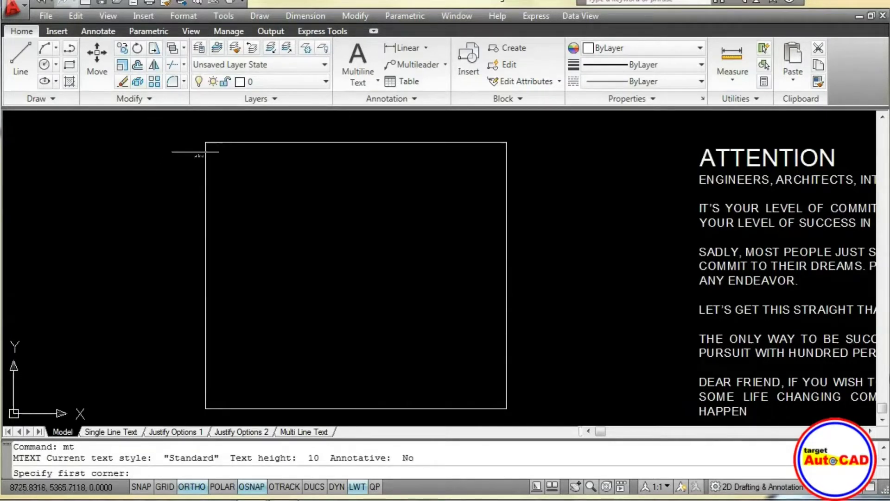
left_click(205, 143)
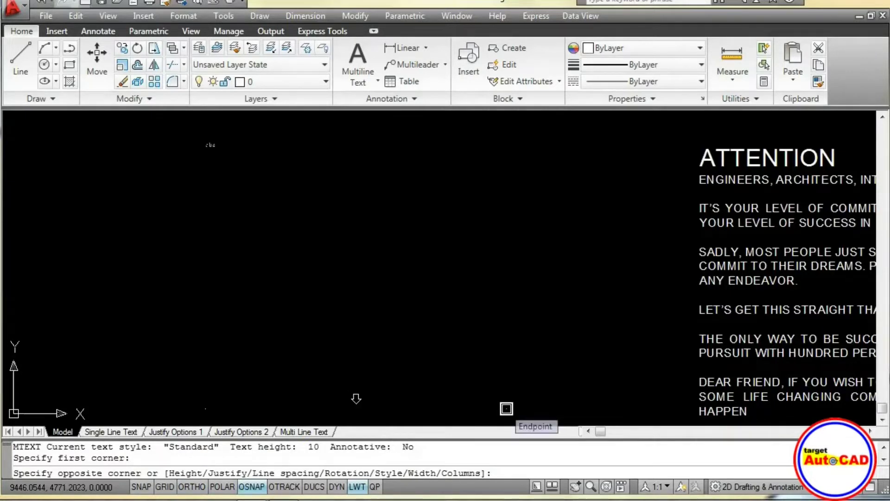
left_click(507, 409)
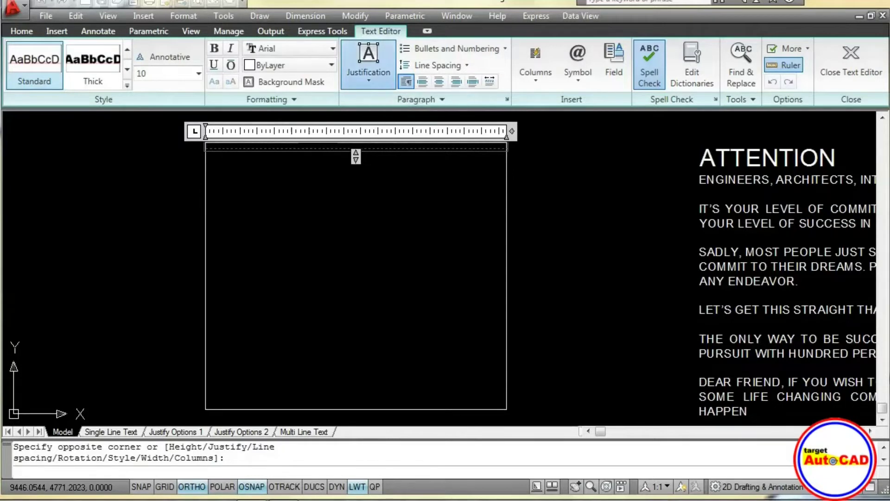
Keep Top Left justification, set text height to 40, and type ATTENTION
left_click(369, 70)
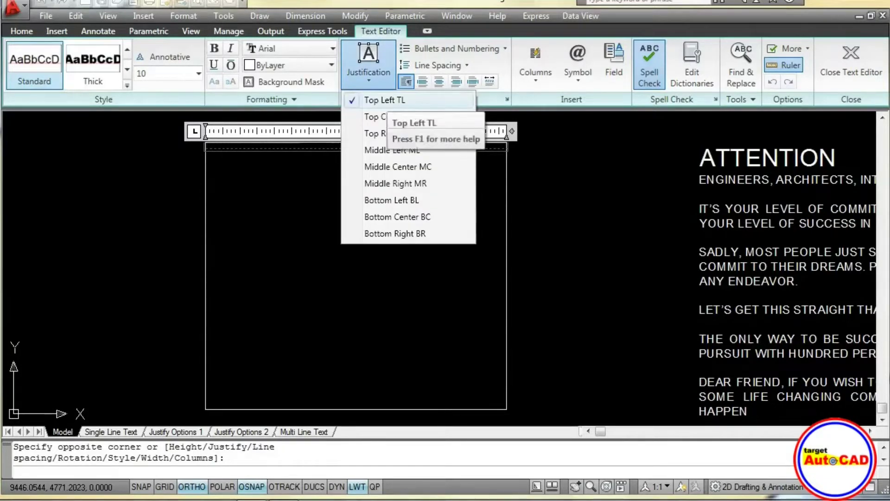
left_click(385, 101)
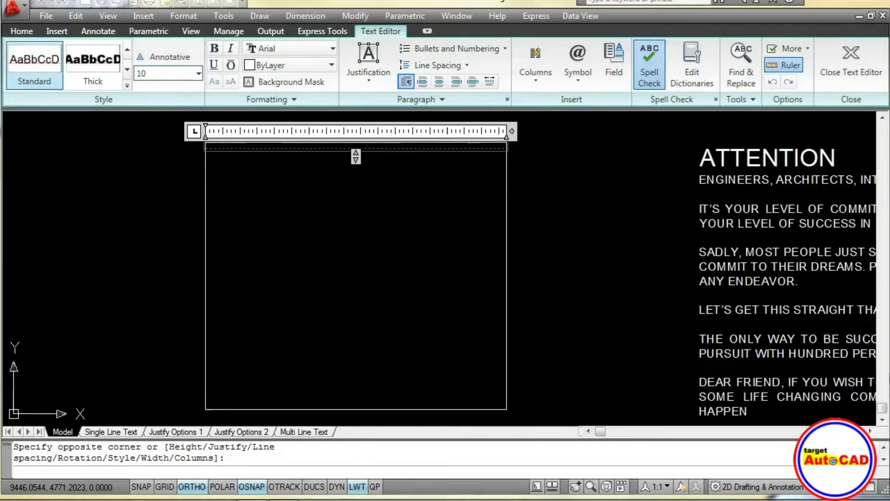
left_click(198, 73)
type("40")
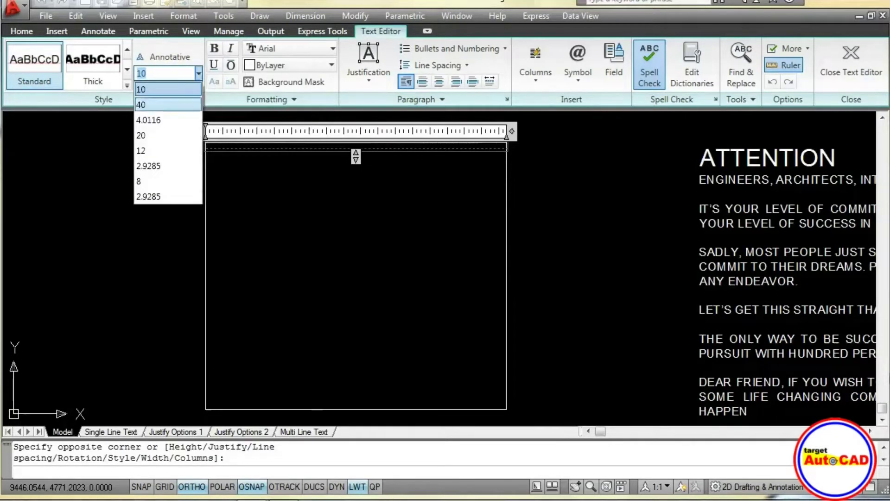
key("Return")
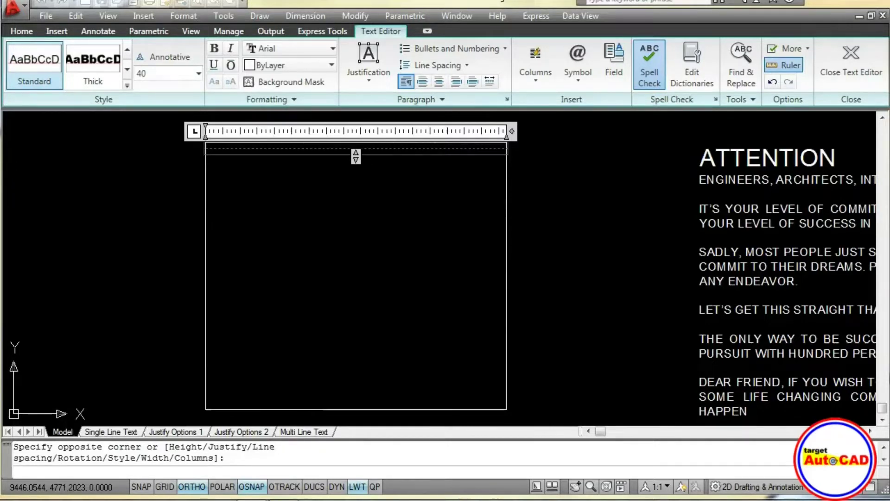
type("ATTENTIO")
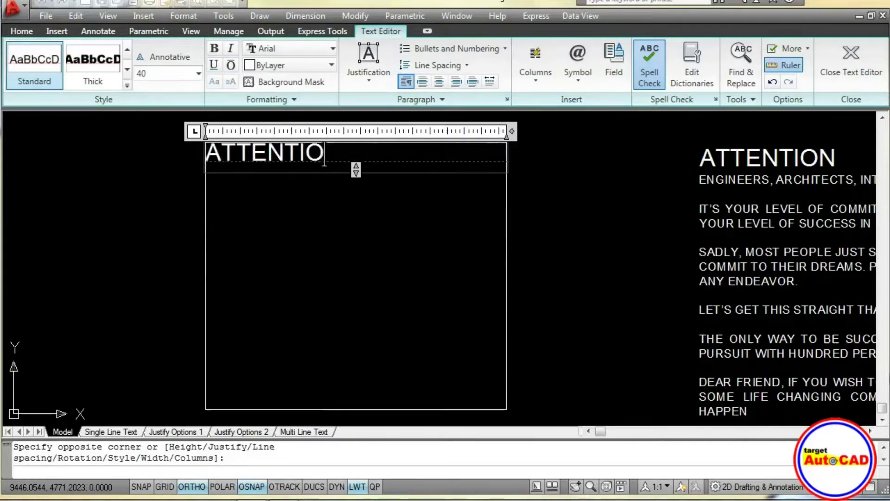
type("N")
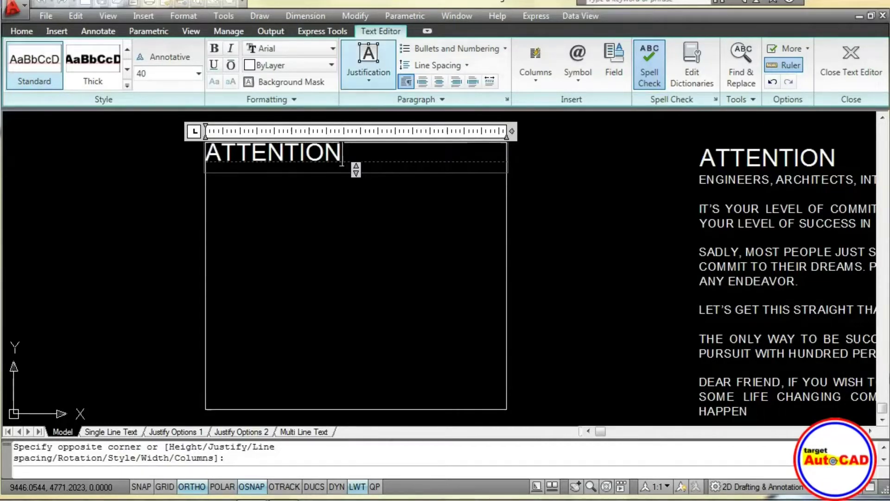
Try Middle Left and Bottom Left justification, then return the practice text to Top Left
left_click(369, 70)
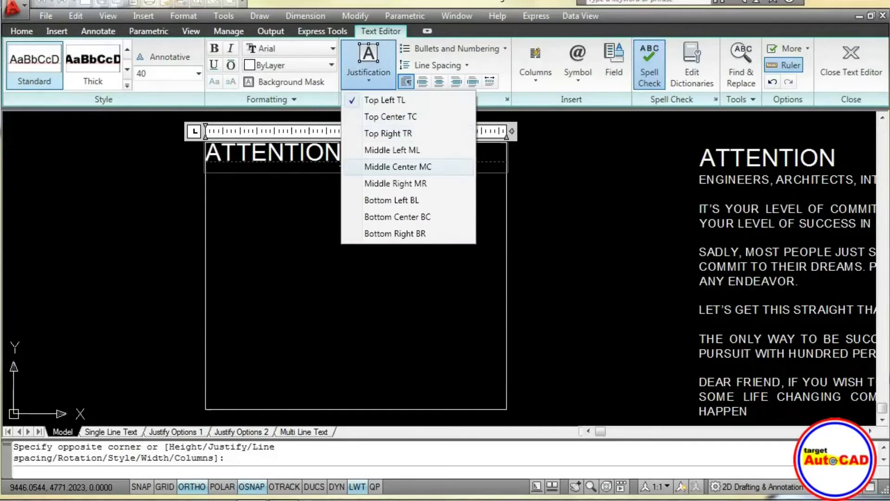
key("Escape")
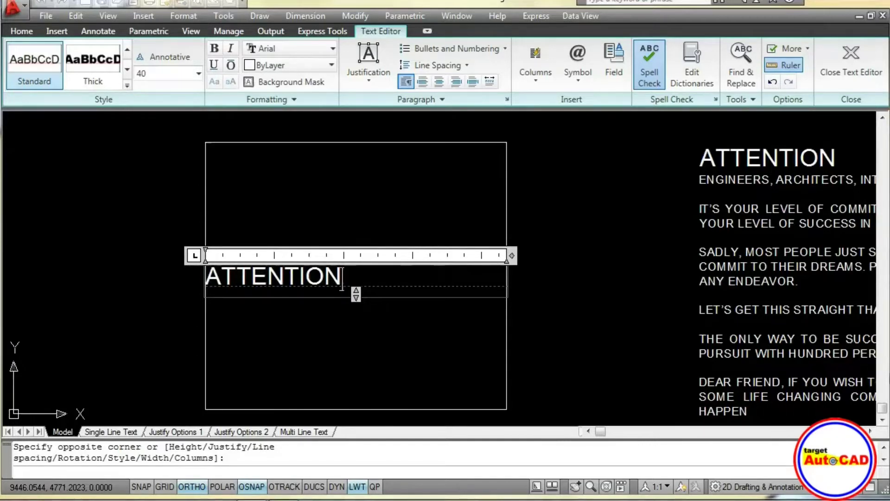
left_click(368, 65)
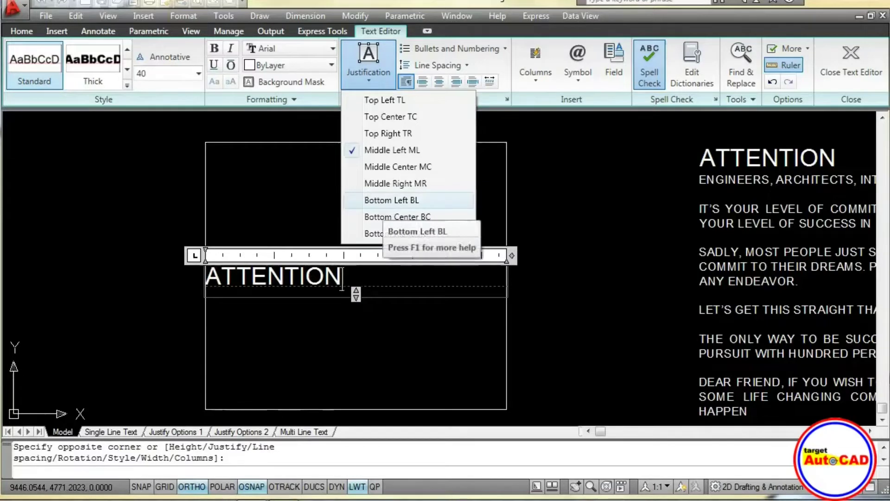
left_click(392, 200)
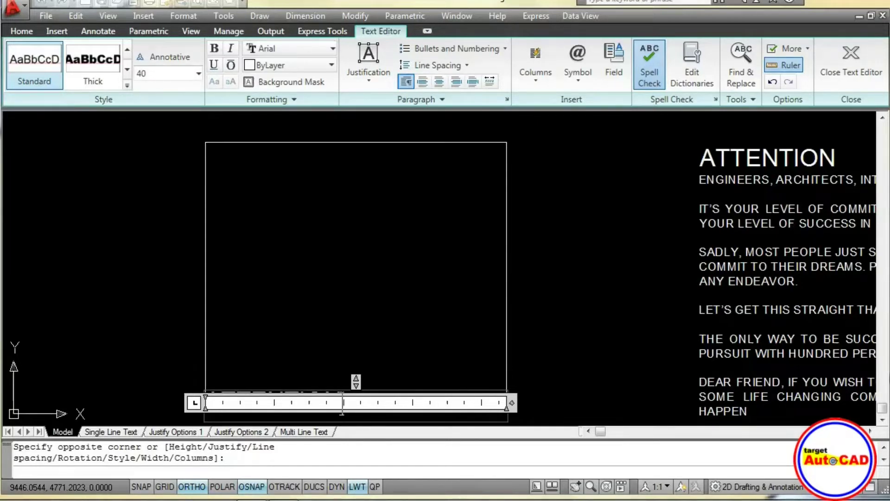
left_click(368, 72)
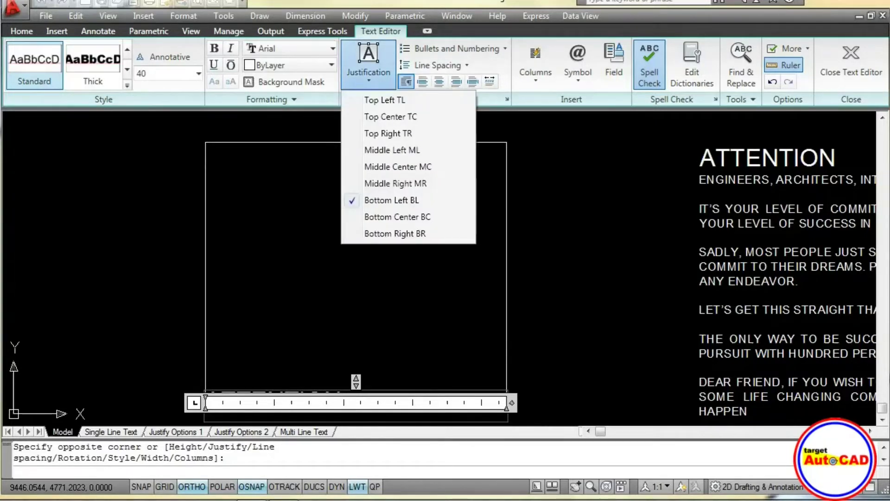
left_click(385, 99)
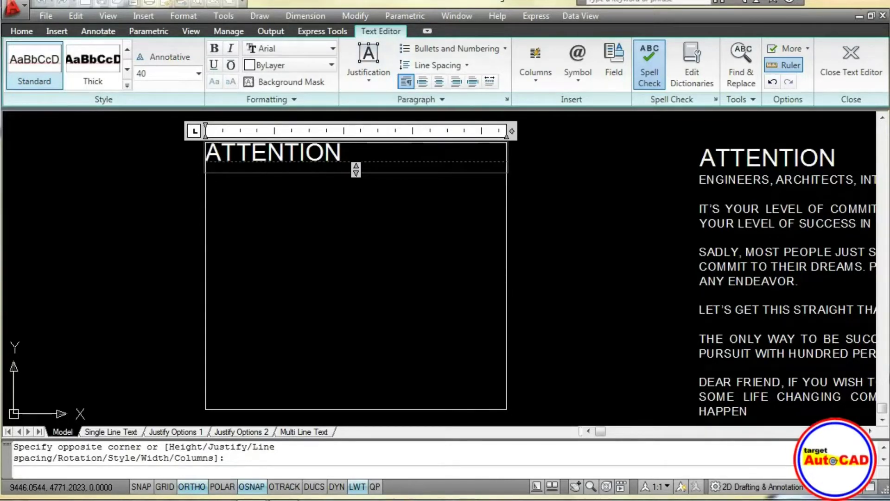
Close the editor, delete the practice ATTENTION text, and pan back to the paragraph block
left_click(851, 59)
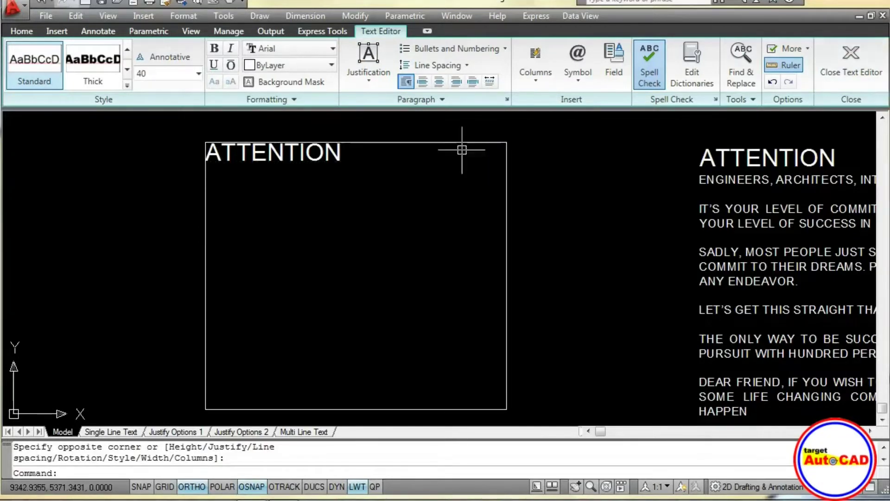
left_click(326, 153)
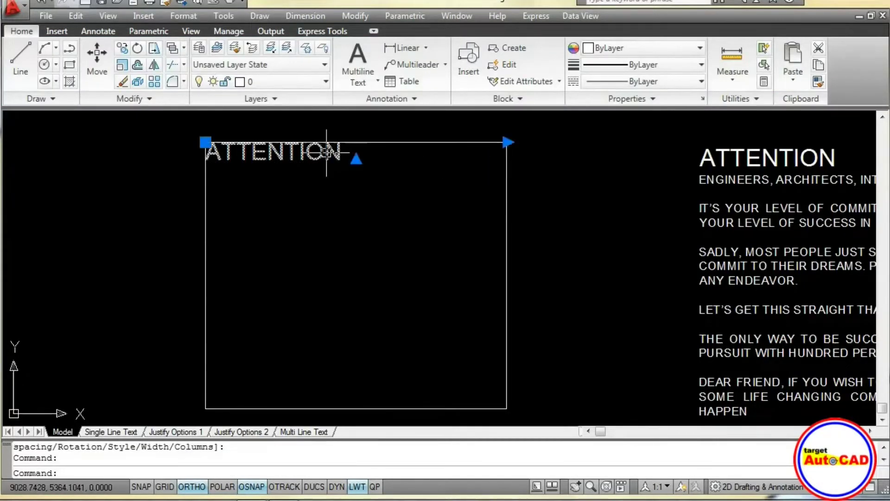
key("Delete")
middle_click_drag(689, 212, 227, 225)
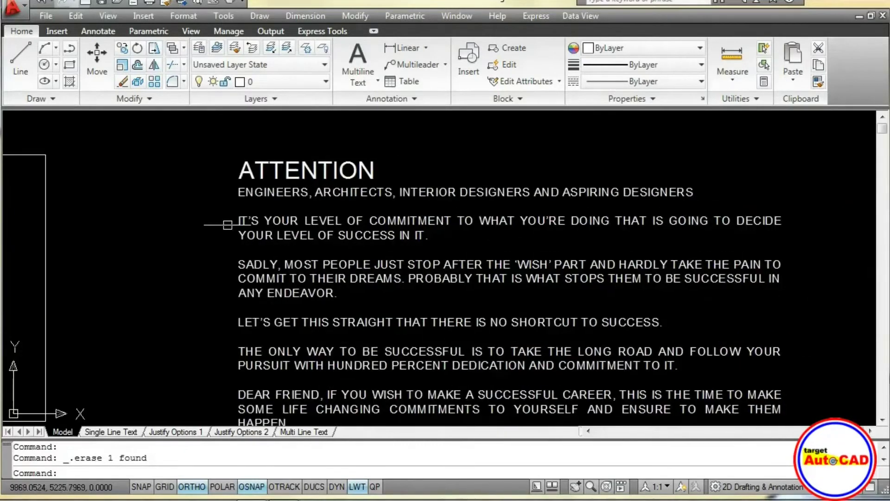
Put each profession on its own line, removing commas and AND, with a blank line under ATTENTION
double_click(290, 192)
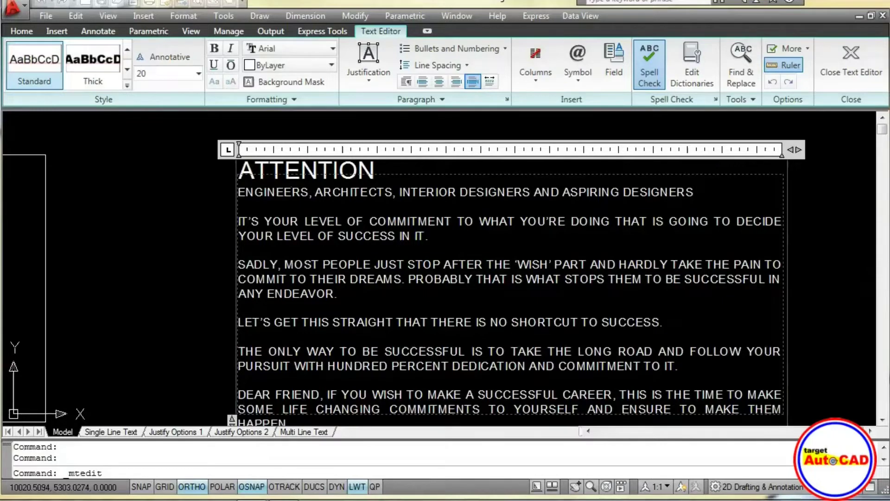
key("Right")
key("Right")
key("Right")
key("BackSpace")
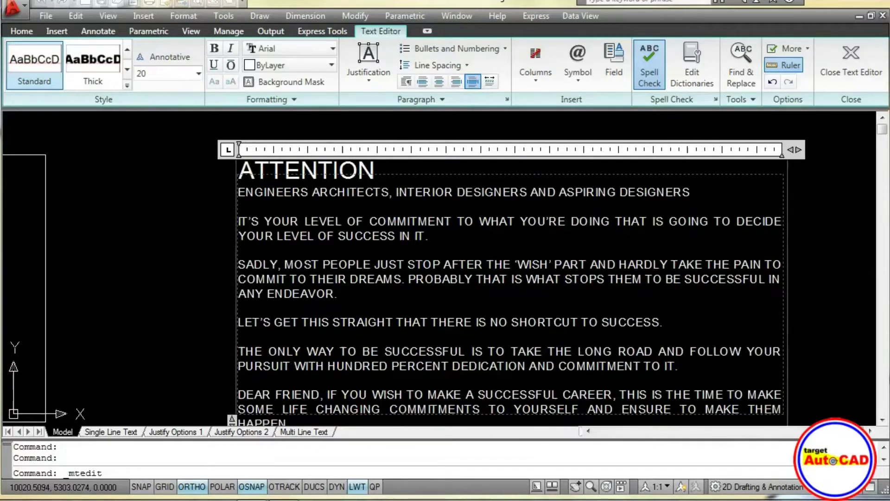
key("Return")
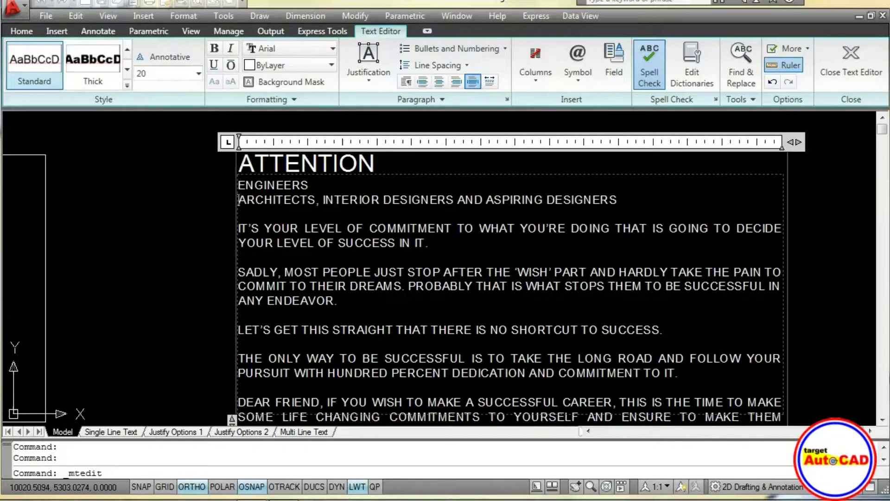
key("BackSpace")
key("BackSpace")
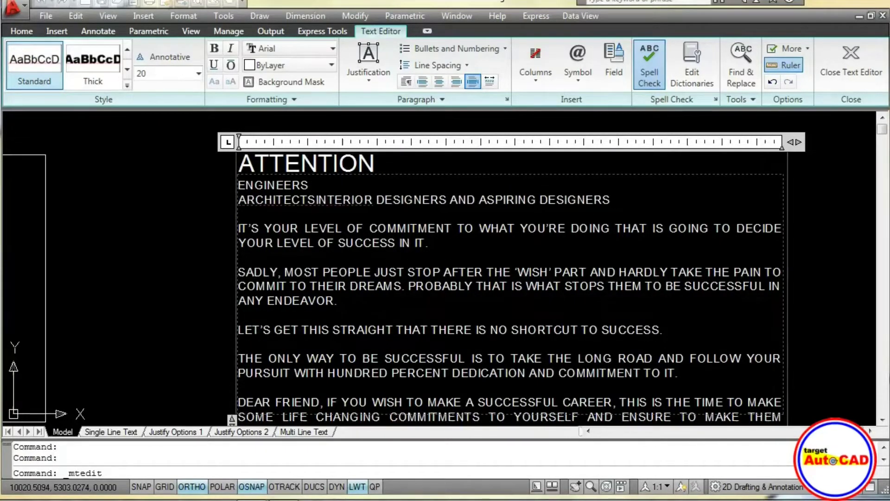
key("Return")
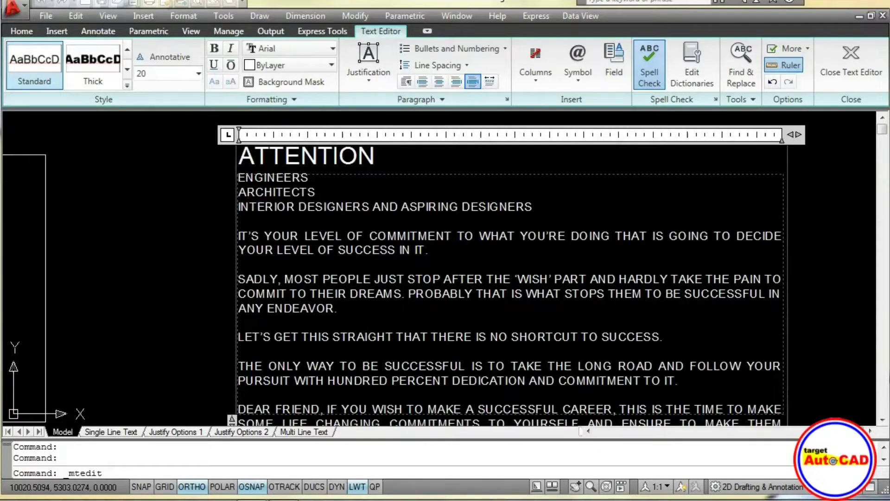
key("BackSpace")
key("BackSpace")
key("BackSpace")
key("BackSpace")
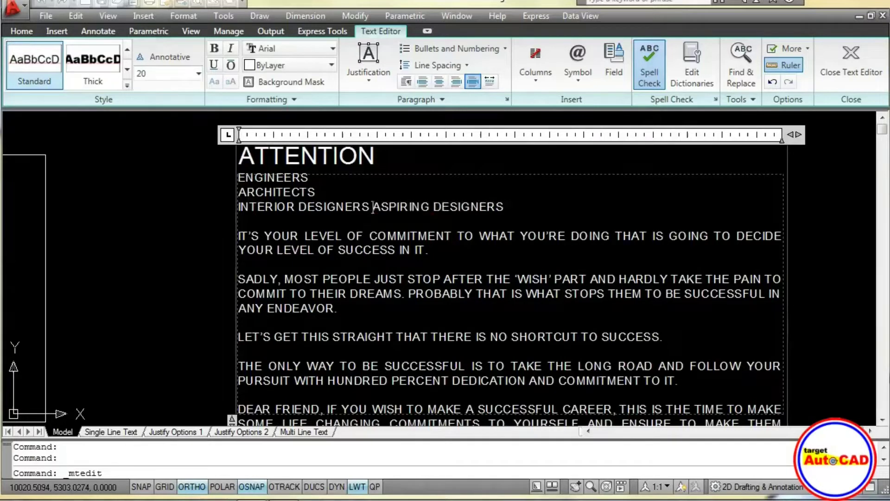
key("BackSpace")
key("Return")
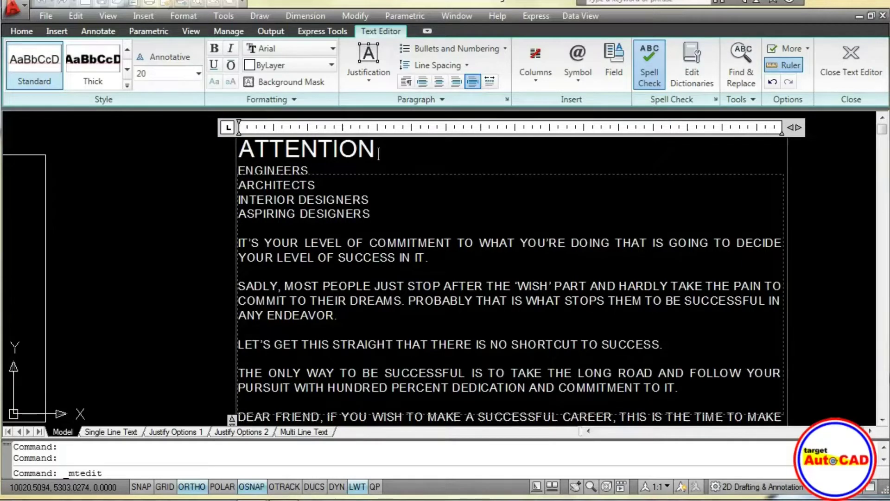
key("Return")
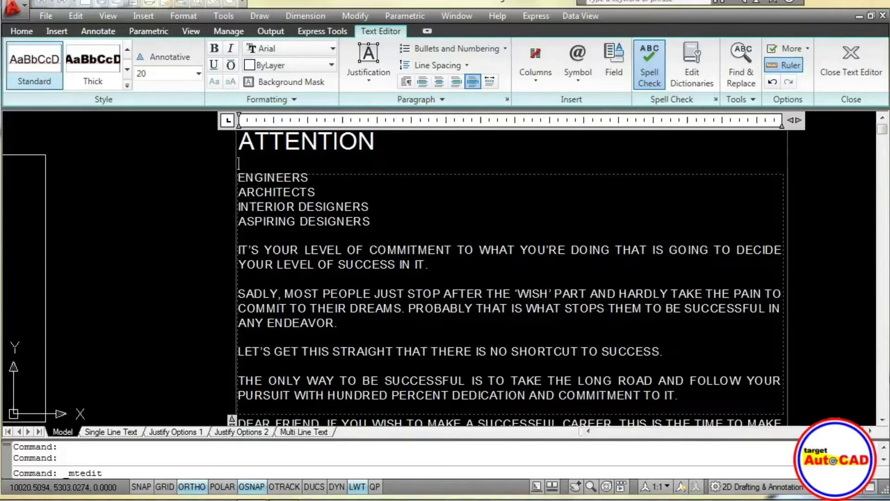
Number the four audience lines 1 to 4, then try bullet points instead
left_click_drag(284, 177, 324, 222)
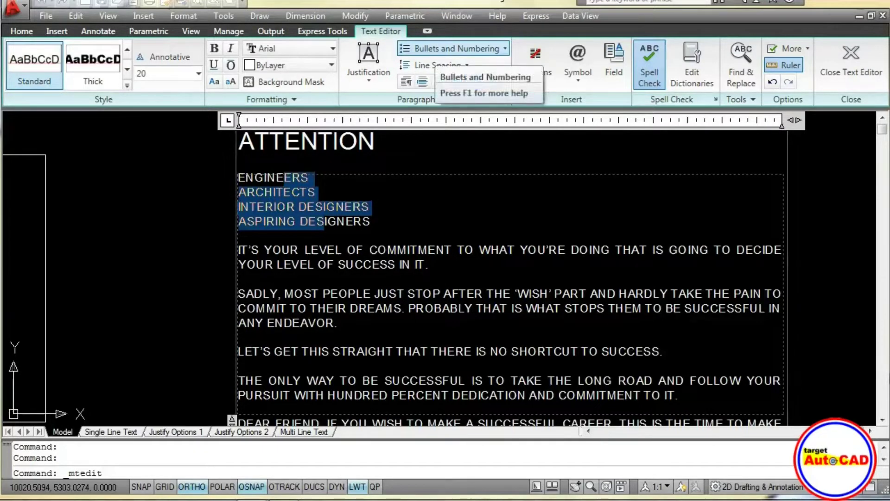
left_click(452, 49)
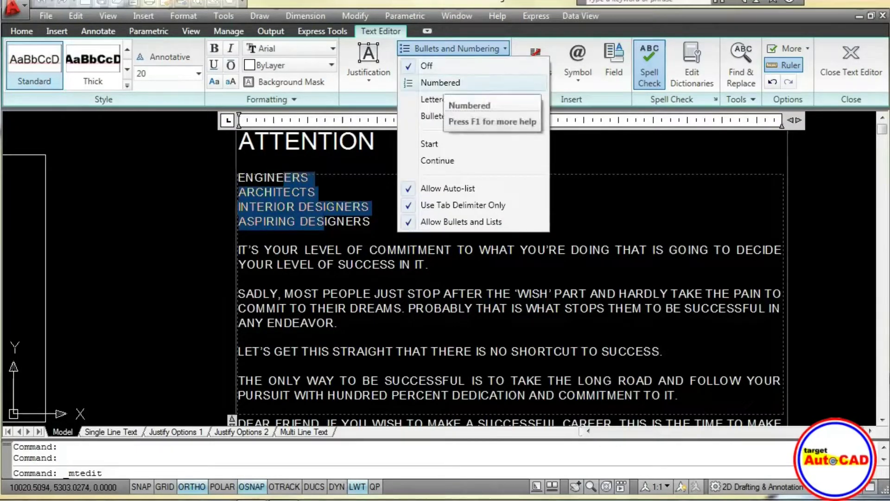
left_click(441, 83)
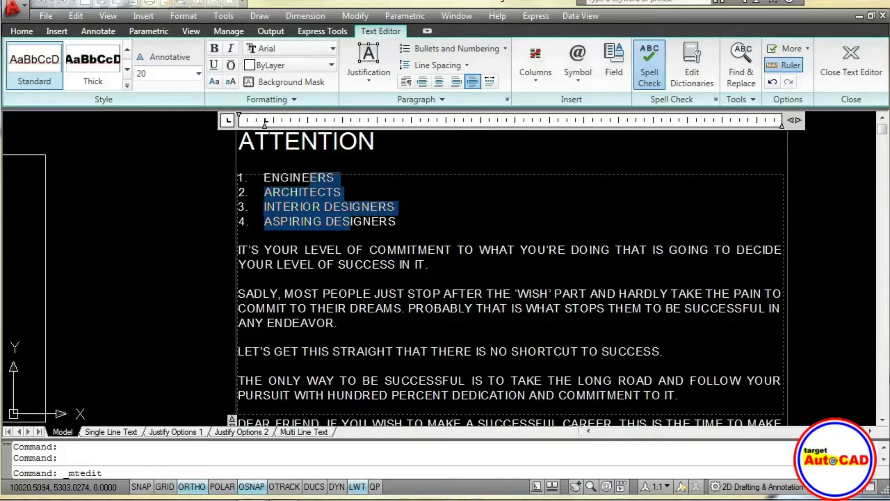
left_click(453, 48)
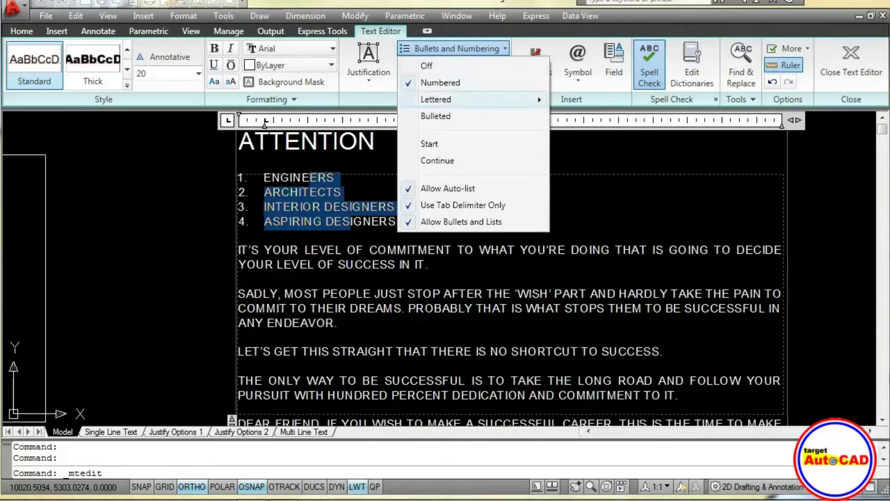
left_click(436, 116)
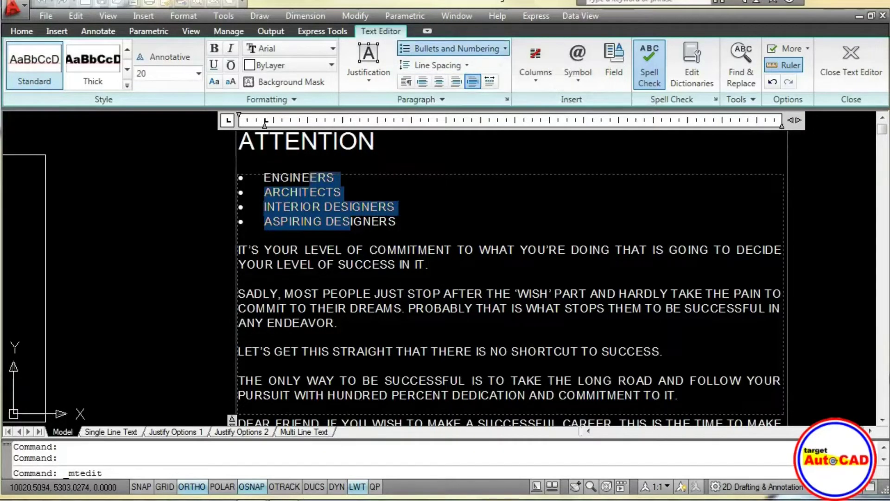
Try lowercase a–d and uppercase A–D lettering, then settle back on numbers 1–4
left_click(453, 48)
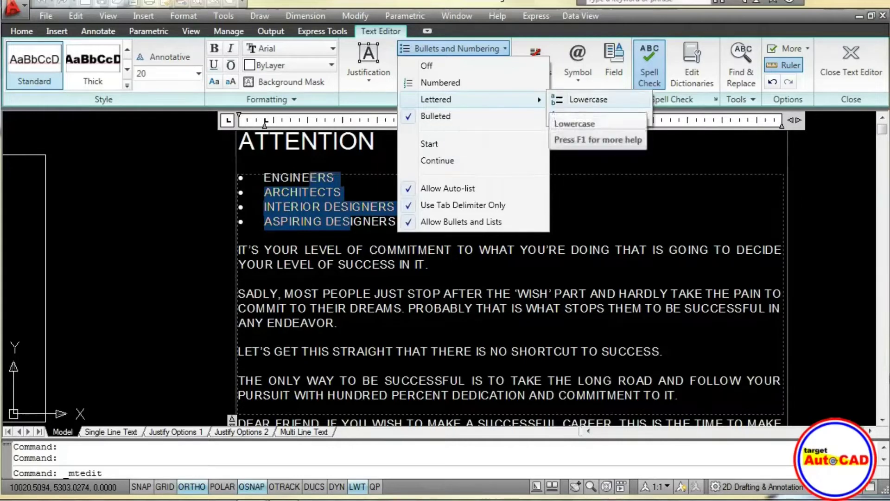
left_click(588, 99)
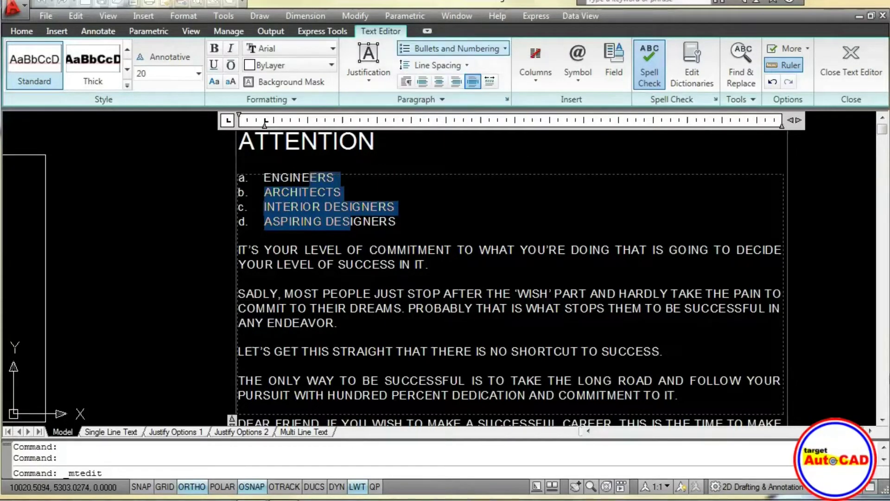
left_click(452, 48)
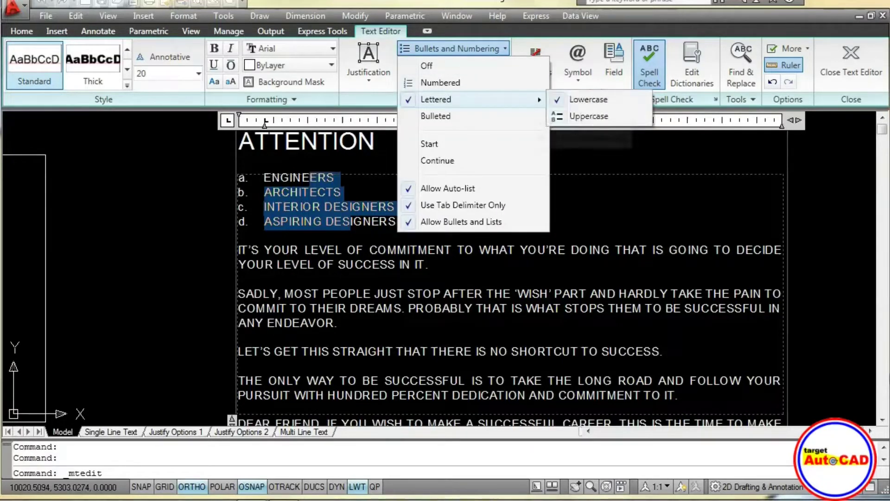
left_click(588, 116)
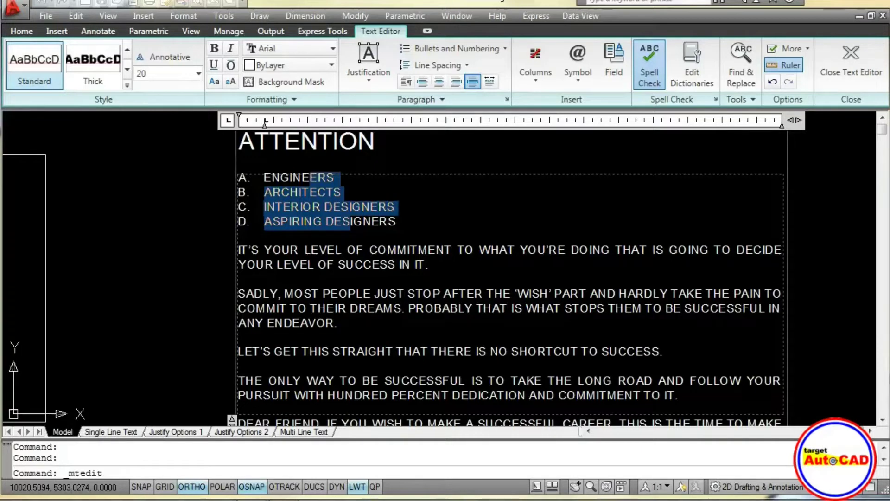
left_click(452, 48)
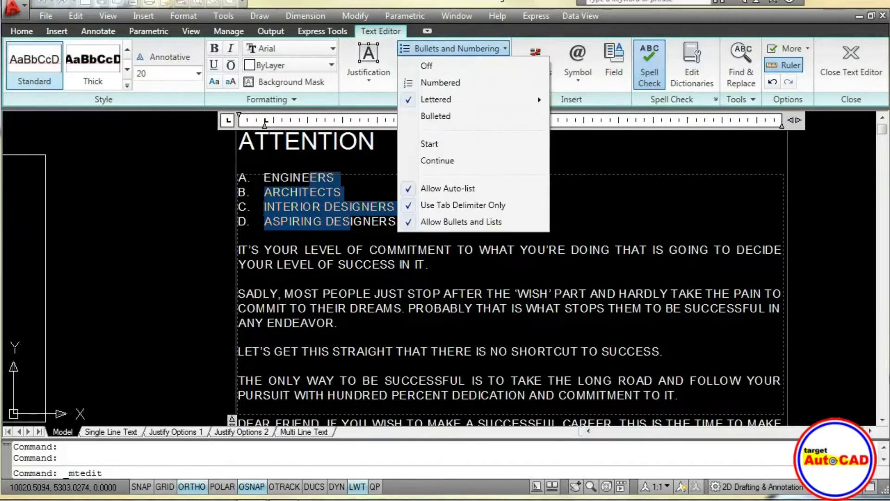
left_click(441, 82)
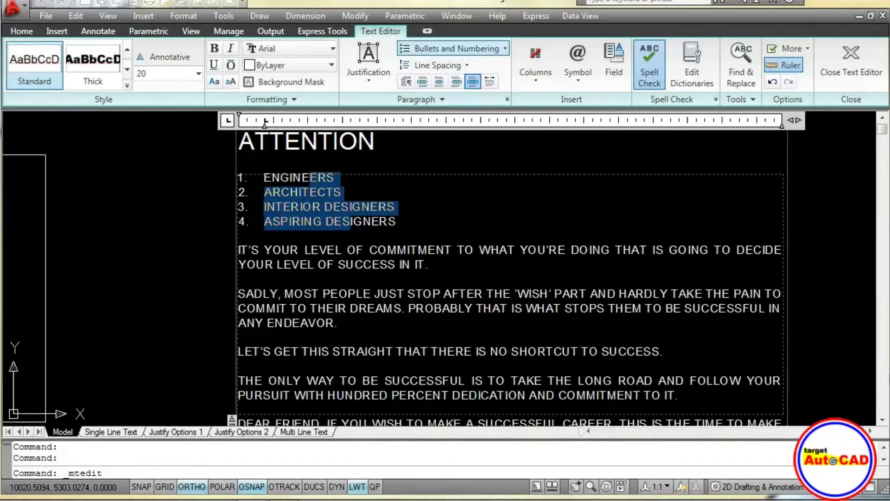
left_click(452, 48)
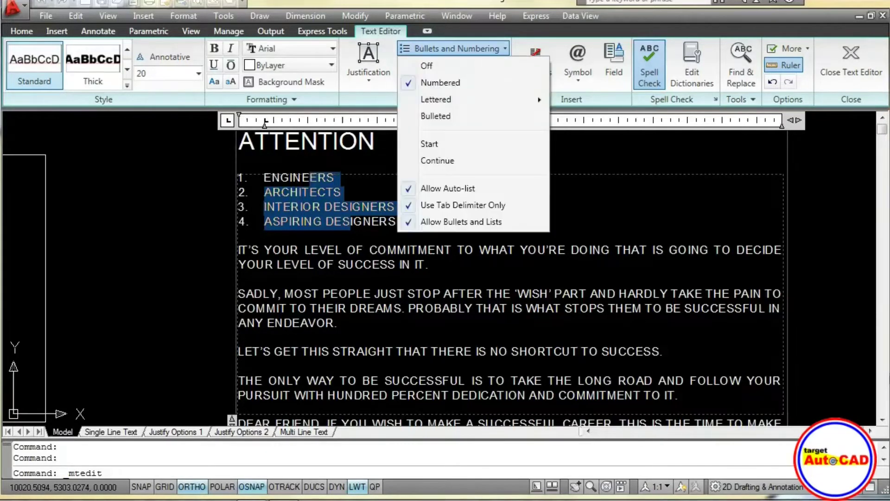
key("Escape")
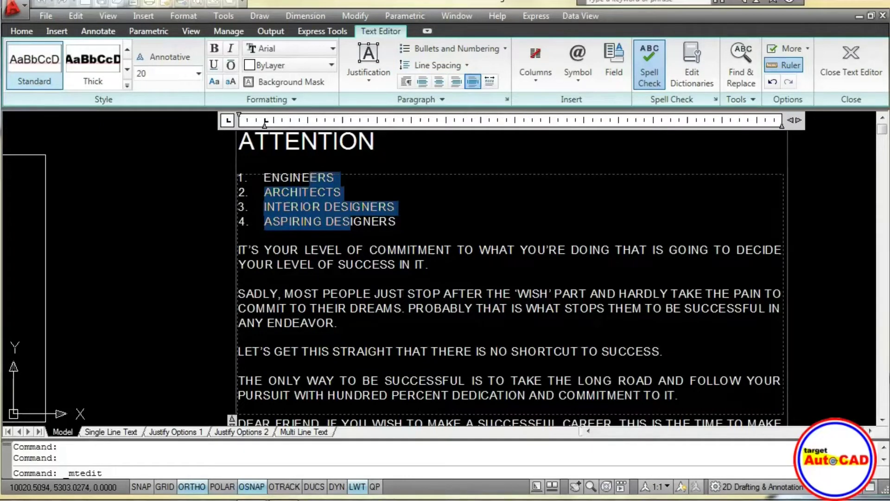
left_click(437, 65)
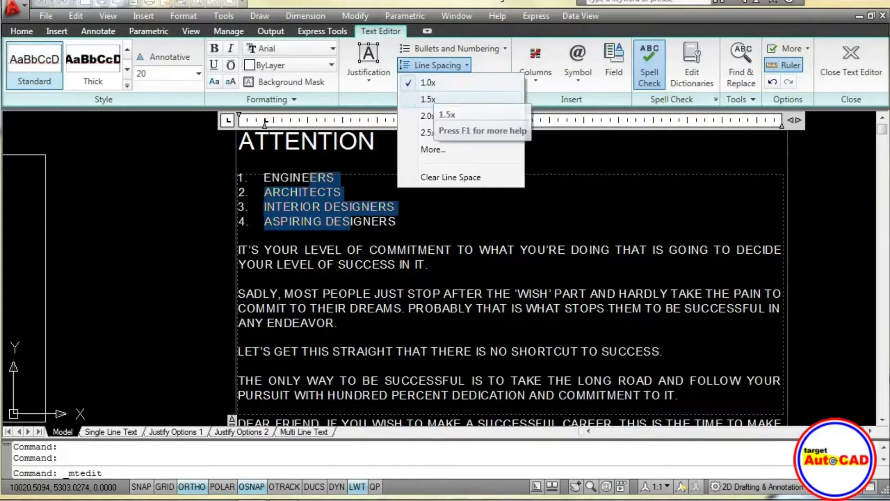
Try 1.5x and 2.0x line spacing on the list, then set it to 1.0x
left_click(427, 99)
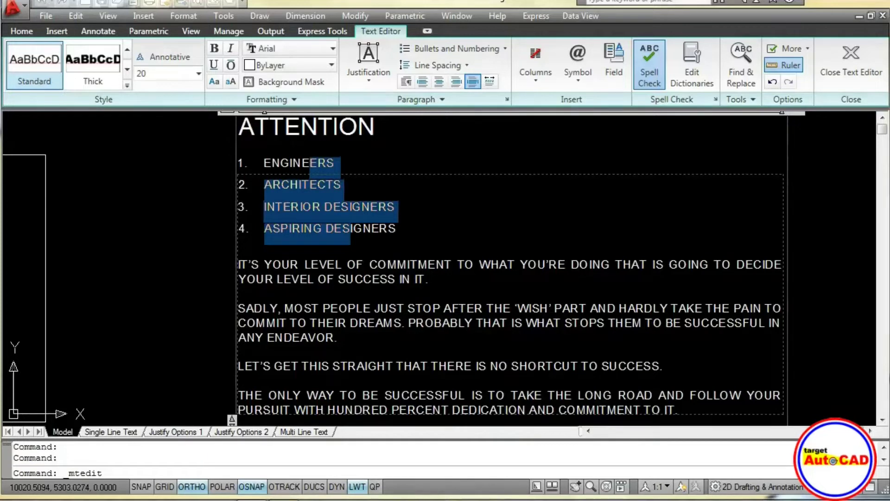
left_click(464, 65)
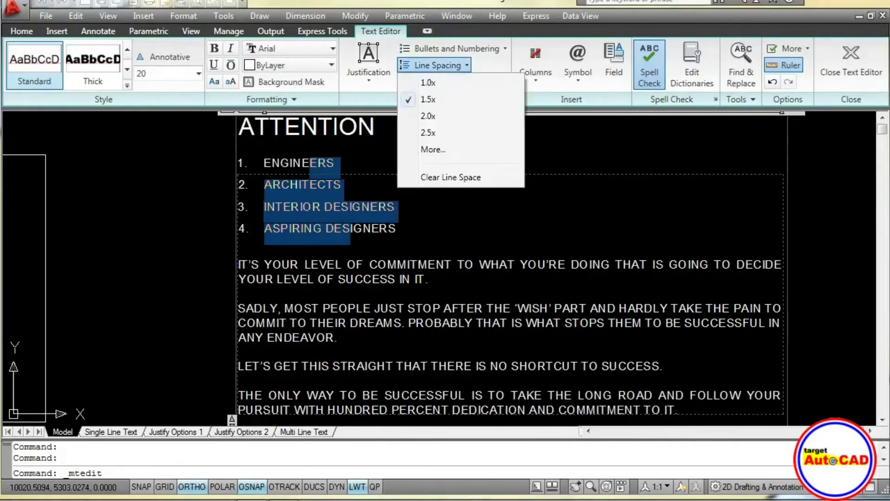
left_click(484, 117)
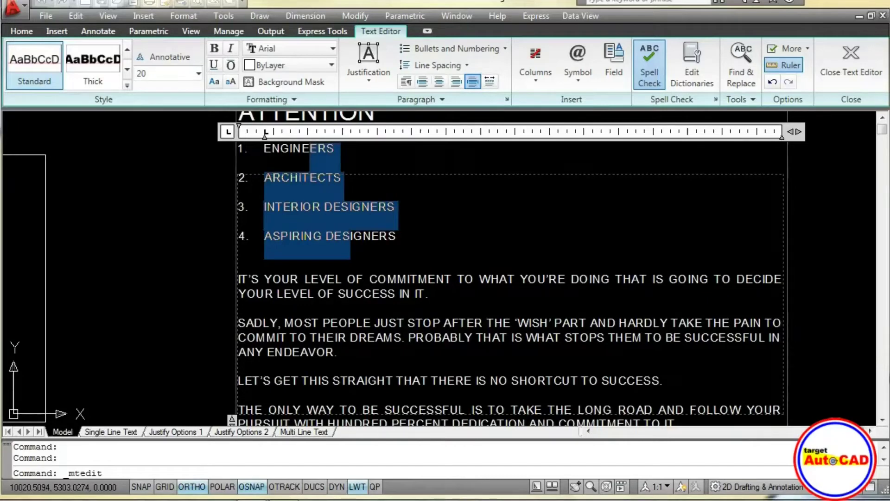
left_click(467, 65)
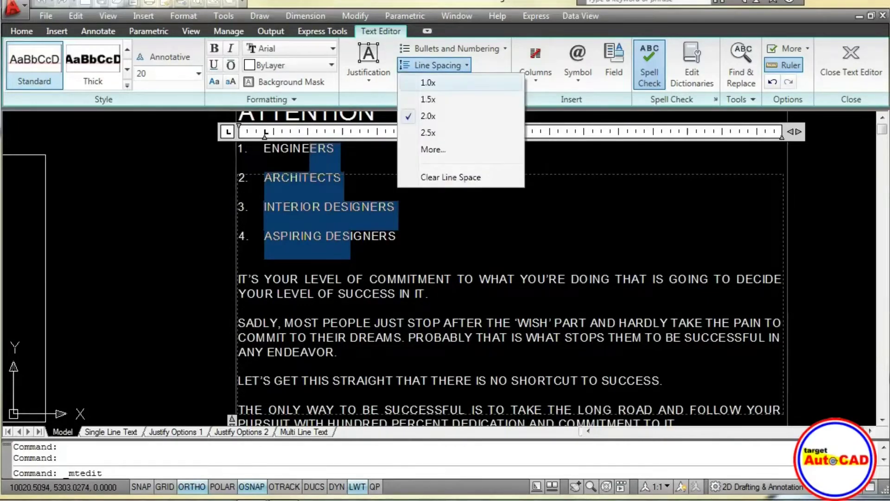
left_click(428, 83)
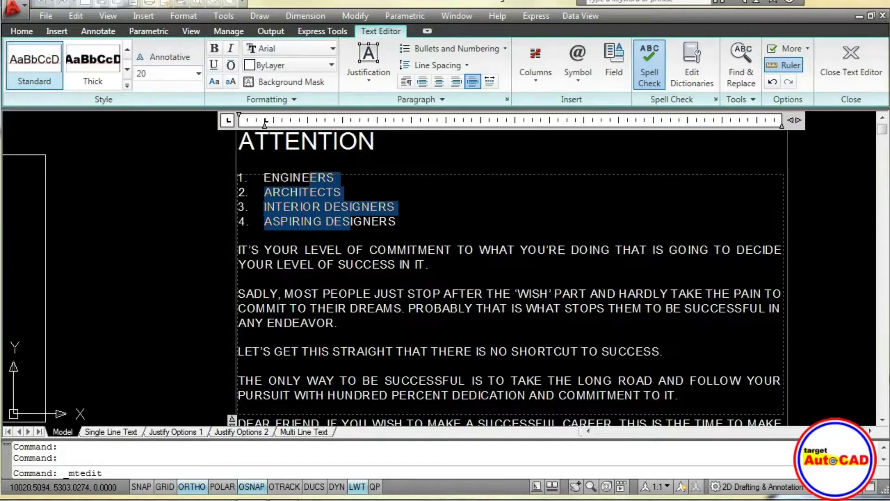
left_click_drag(431, 266, 238, 251)
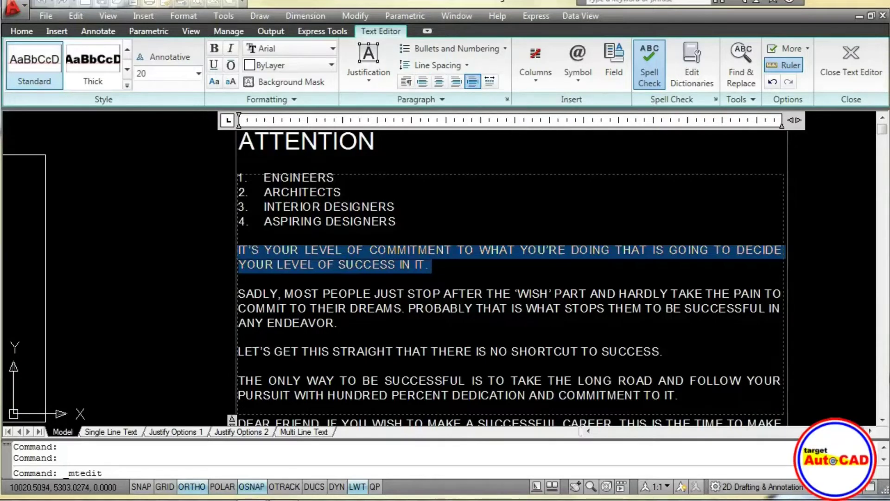
left_click(408, 294)
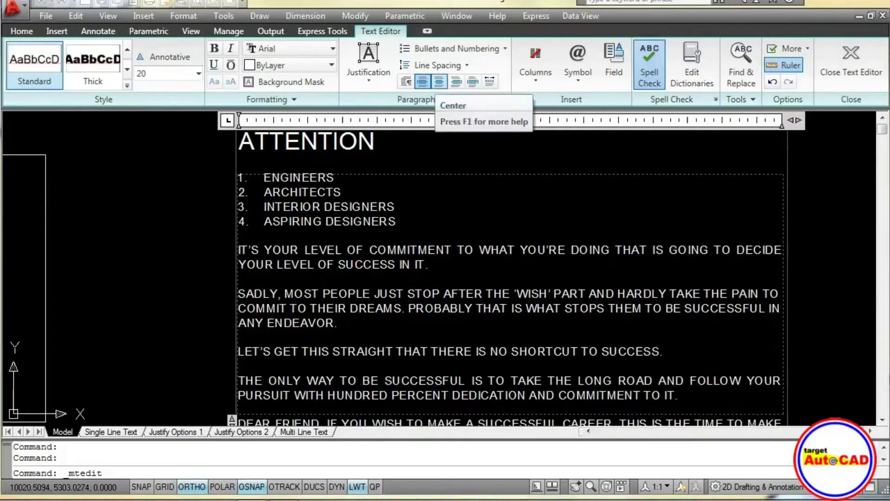
left_click(439, 81)
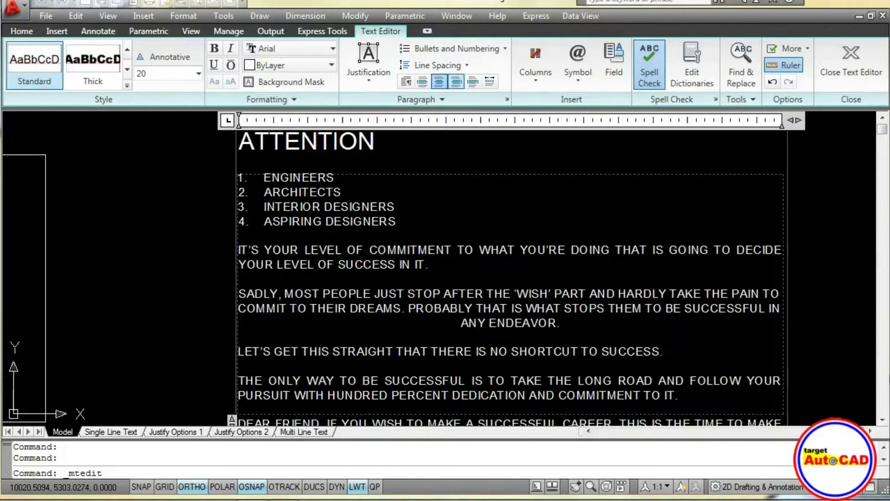
left_click(456, 82)
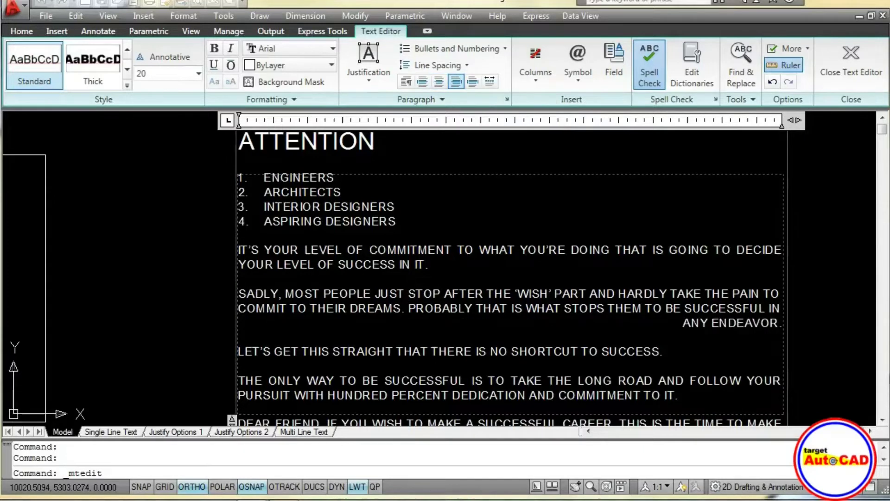
left_click(473, 81)
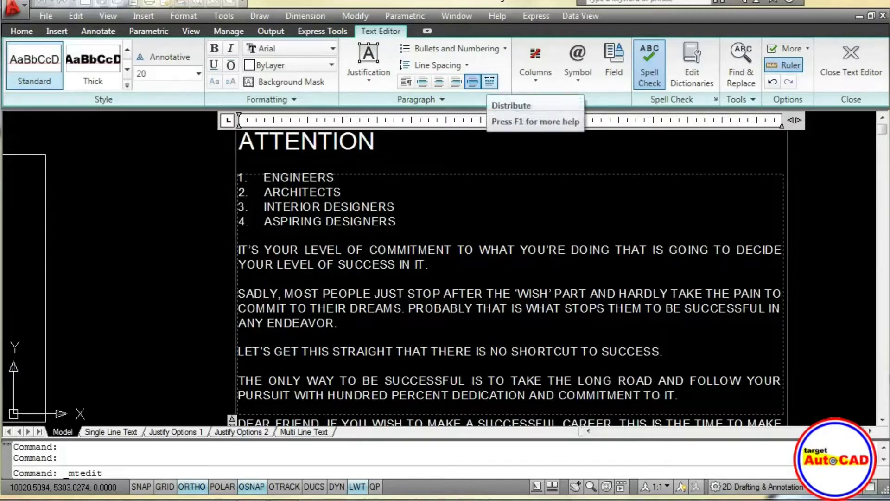
left_click(489, 82)
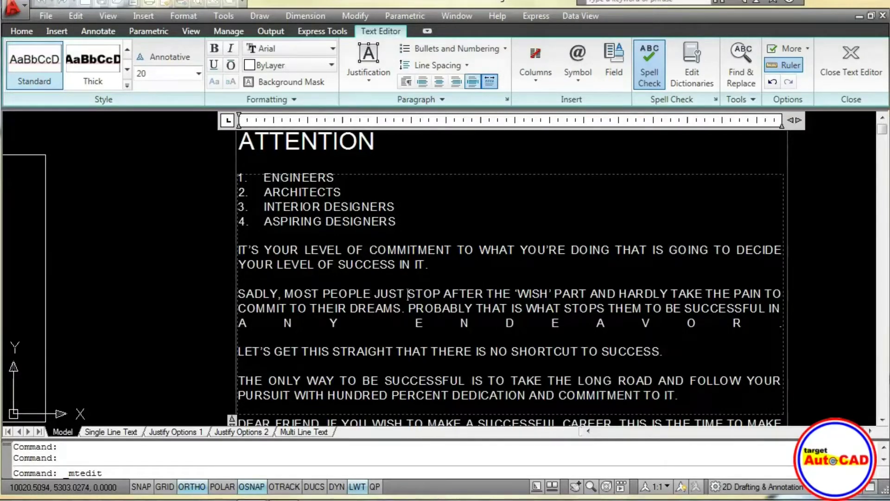
left_click(472, 81)
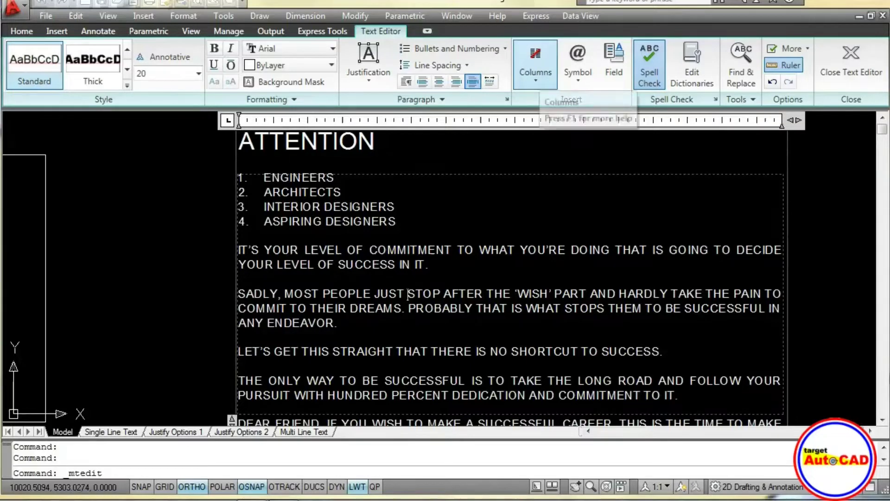
Bring the whole text block into view, apply dynamic auto-height columns, and check Column Settings
scroll(489, 200, "down", 1)
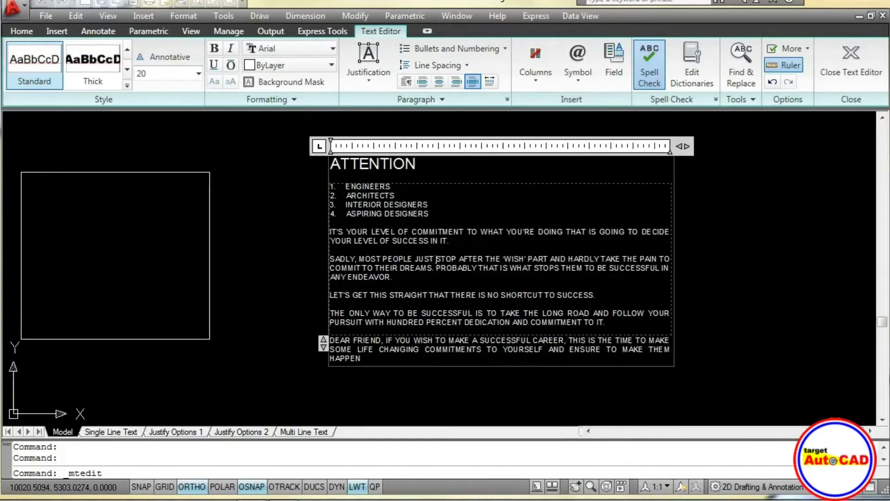
middle_click_drag(488, 200, 425, 199)
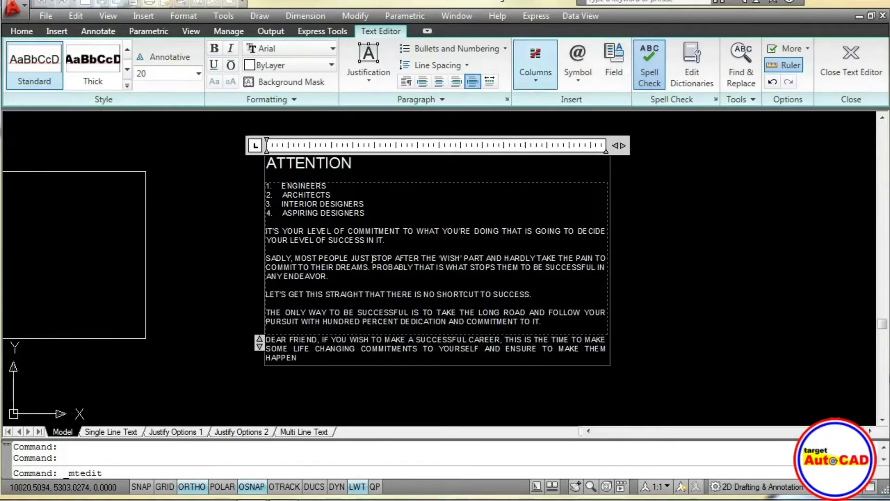
left_click(535, 65)
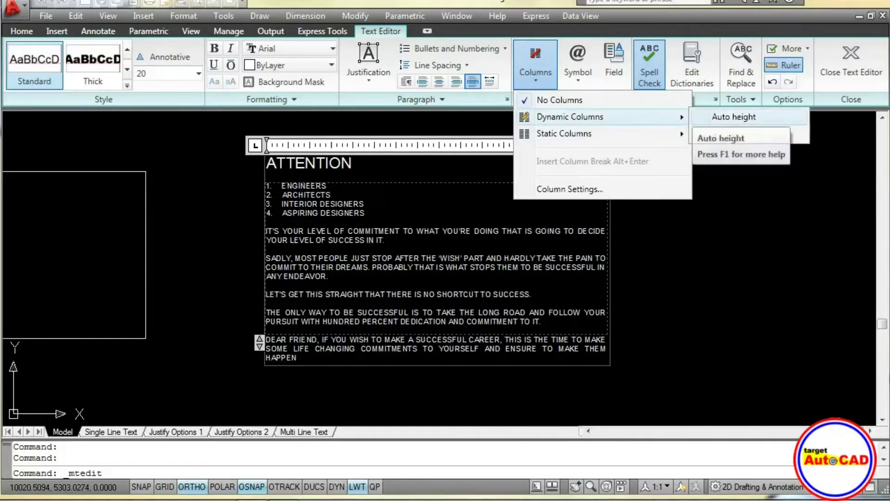
left_click(735, 117)
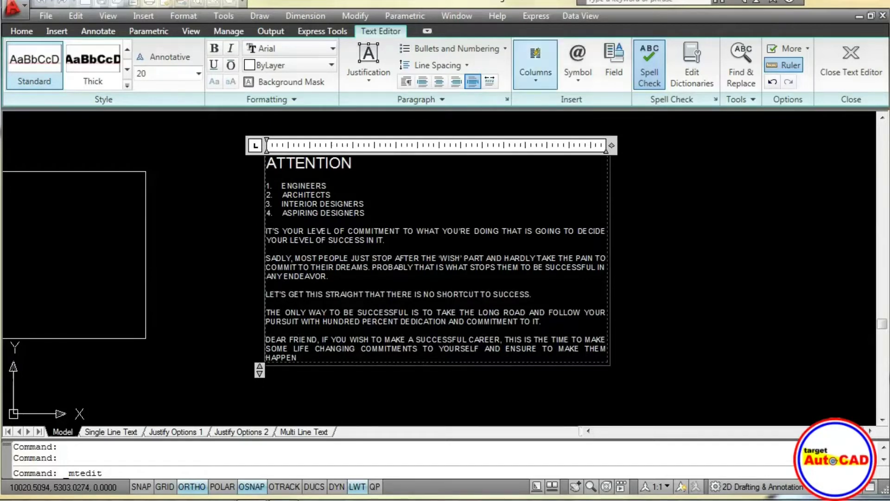
left_click(536, 70)
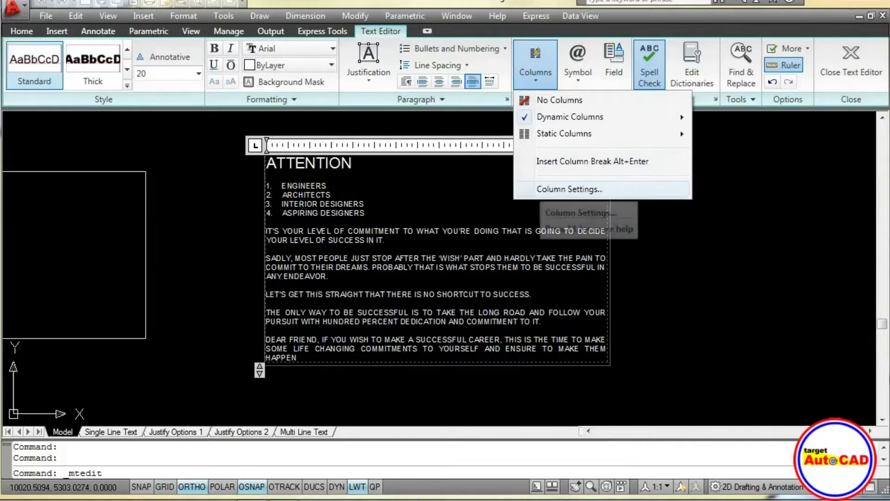
left_click(570, 189)
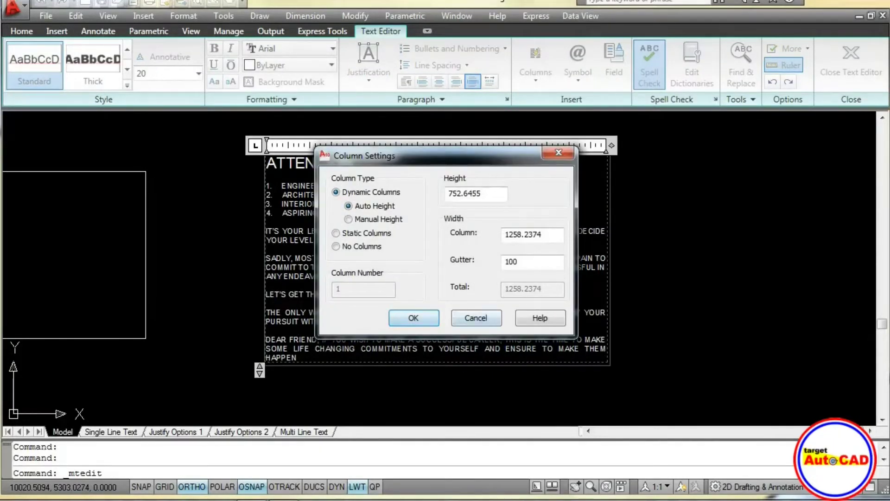
key("Return")
Split the text into 2 static columns, then switch back to dynamic auto-height columns
left_click(536, 65)
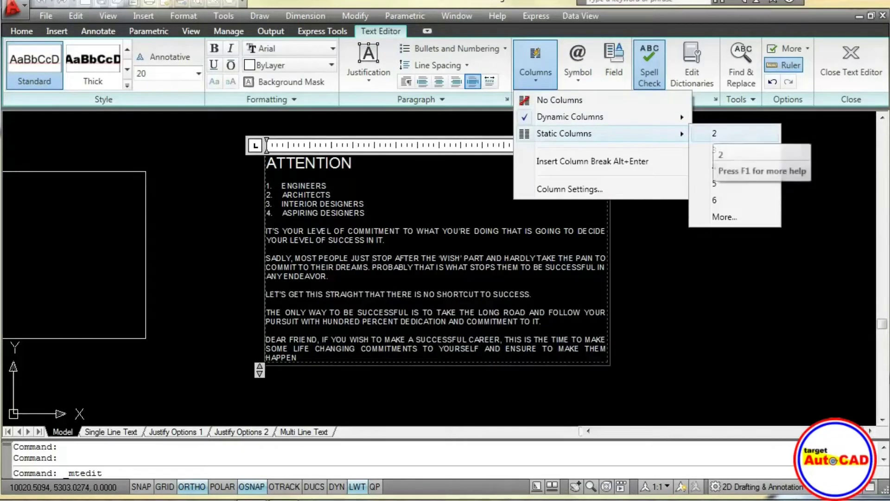
left_click(716, 135)
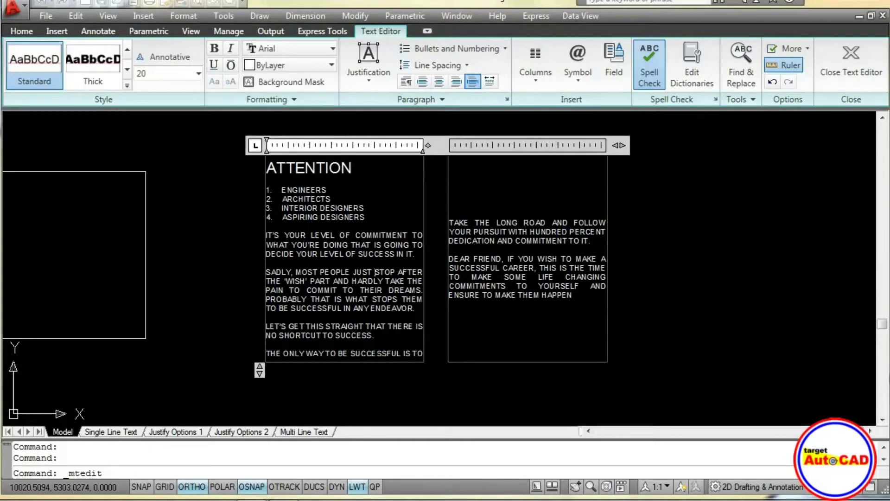
left_click(536, 70)
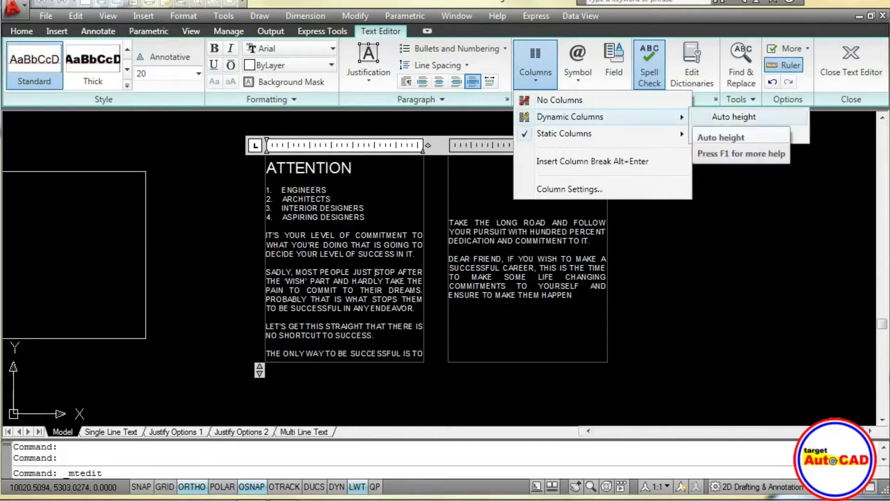
left_click(734, 117)
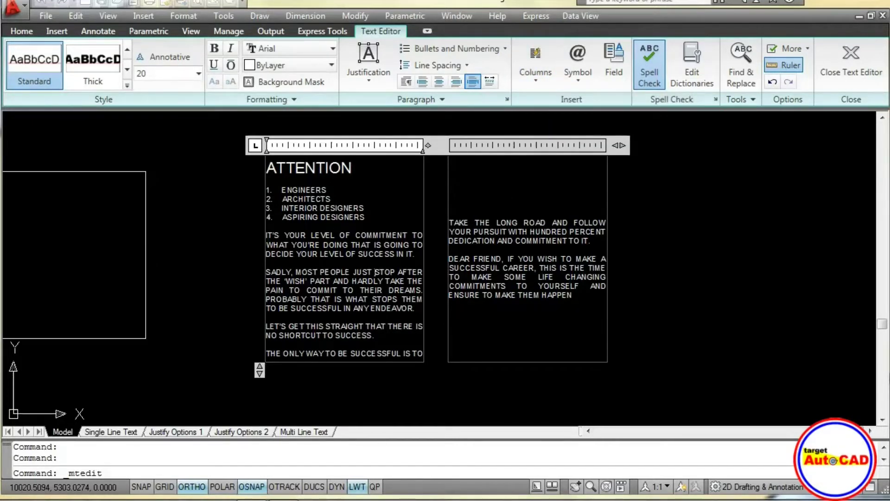
left_click(536, 69)
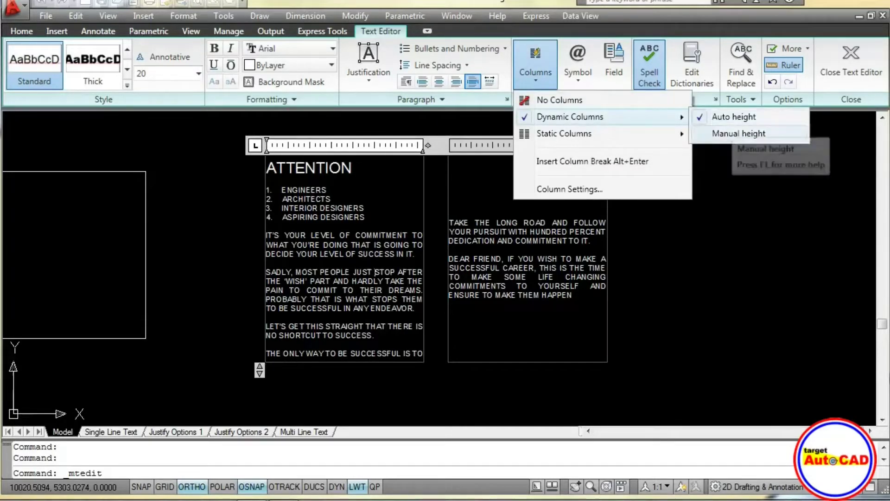
left_click(739, 133)
left_click_drag(528, 307, 528, 410)
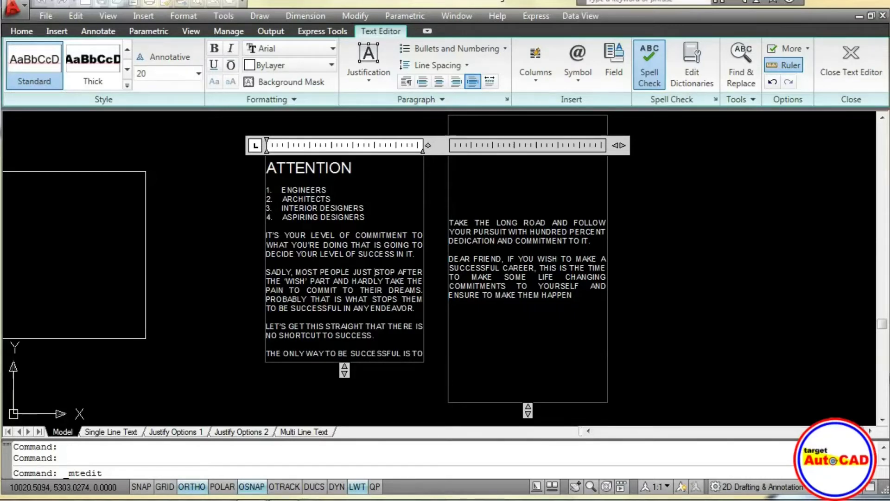
left_click_drag(344, 369, 345, 336)
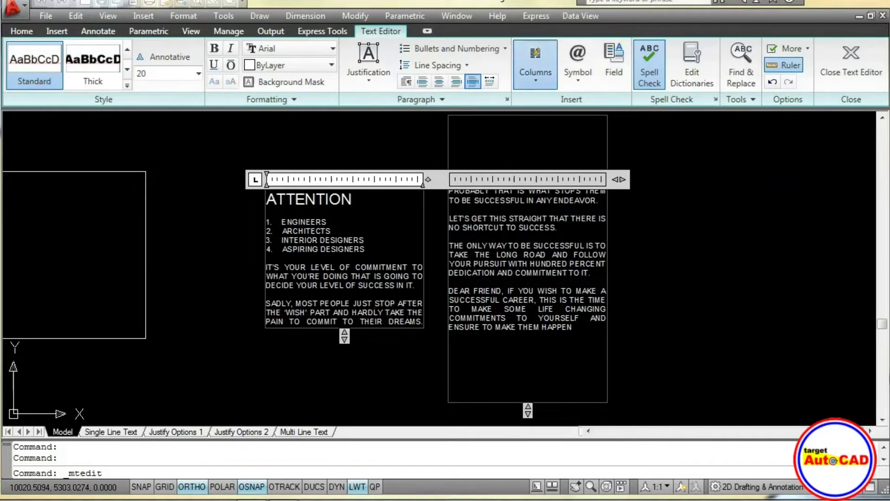
left_click(536, 65)
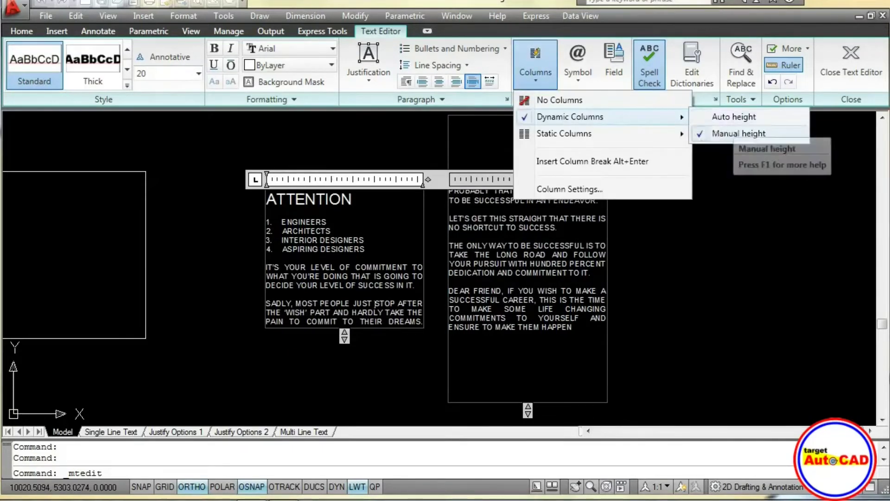
left_click(734, 117)
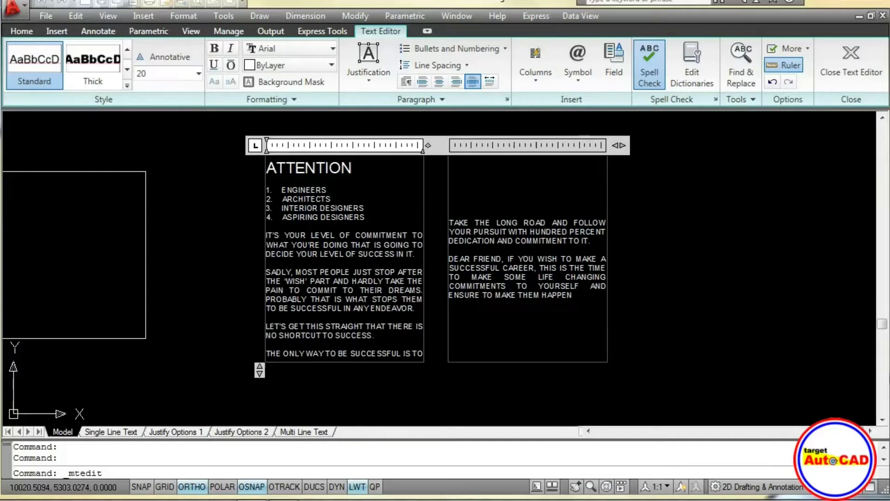
Copy the DEAR FRIEND paragraph and paste a second copy on a new line after it
left_click_drag(573, 297, 448, 258)
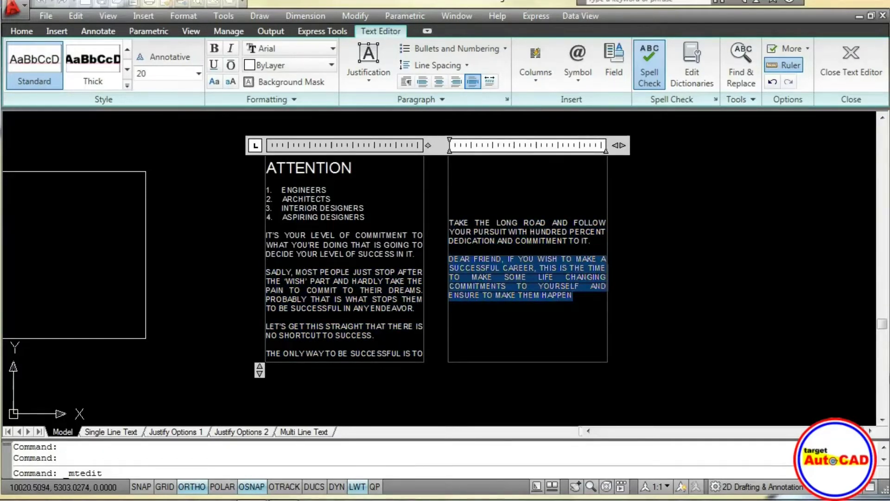
key("ctrl+c")
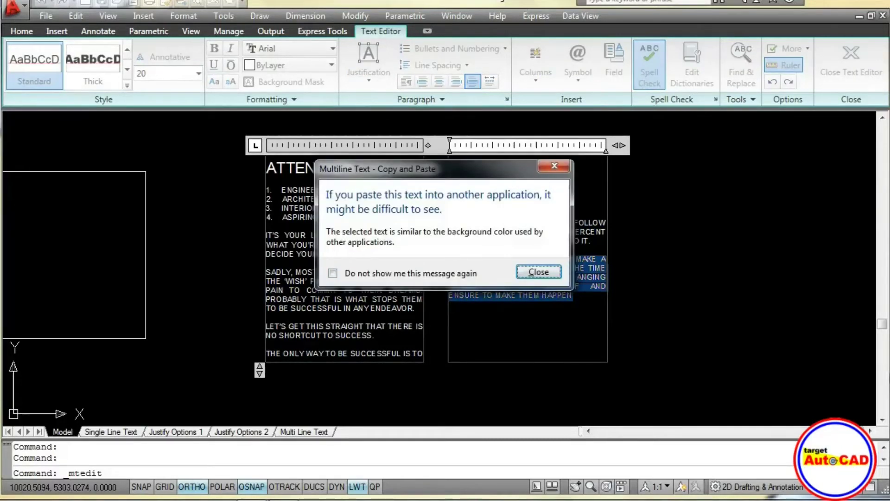
key("Return")
key("End")
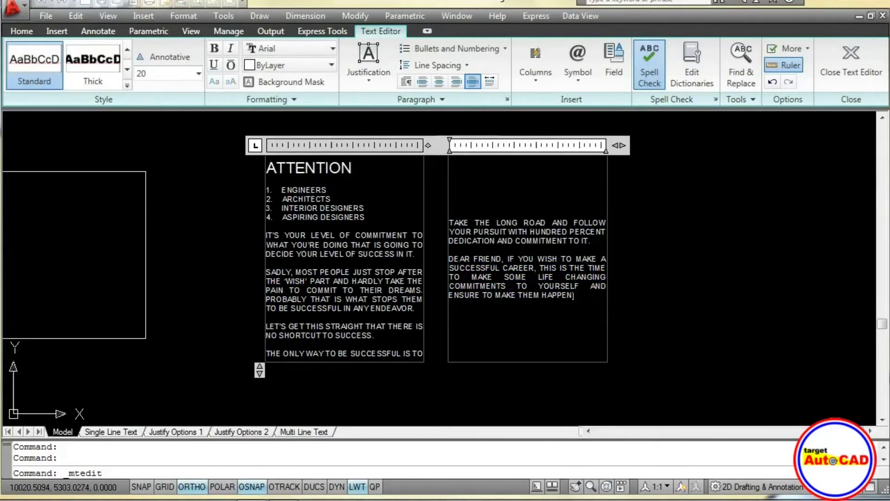
key("Return")
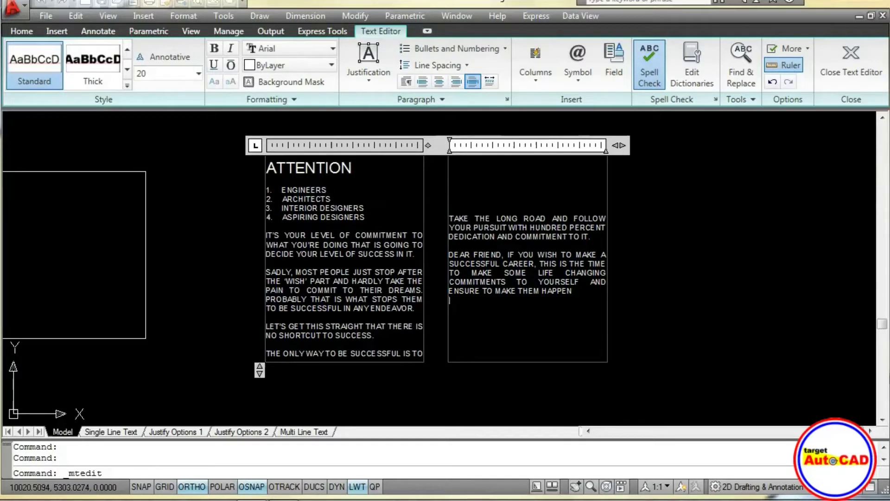
key("ctrl+v")
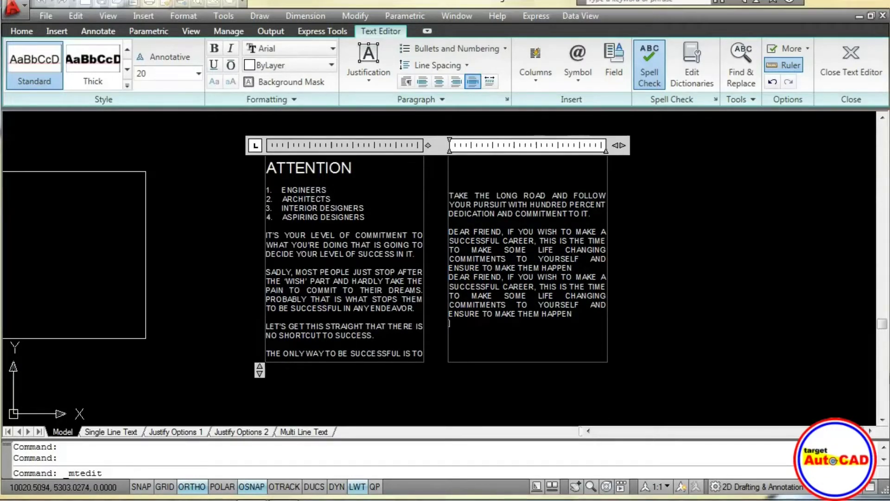
Paste a third DEAR FRIEND copy and separate all copies with blank lines
key("Up")
key("Up")
key("Up")
key("End")
key("Return")
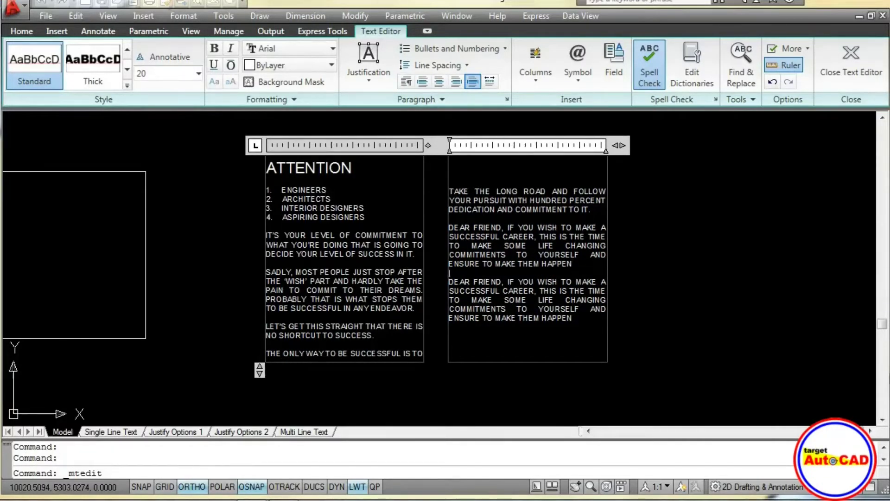
key("ctrl+End")
key("Return")
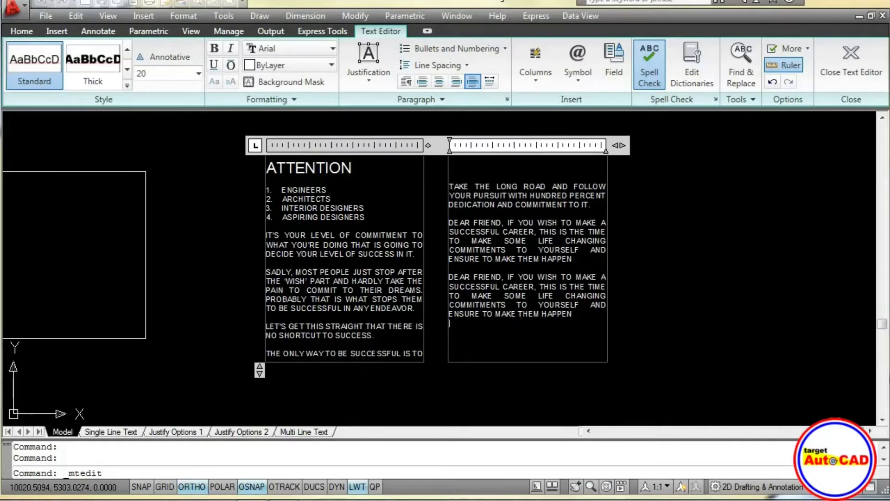
key("ctrl+v")
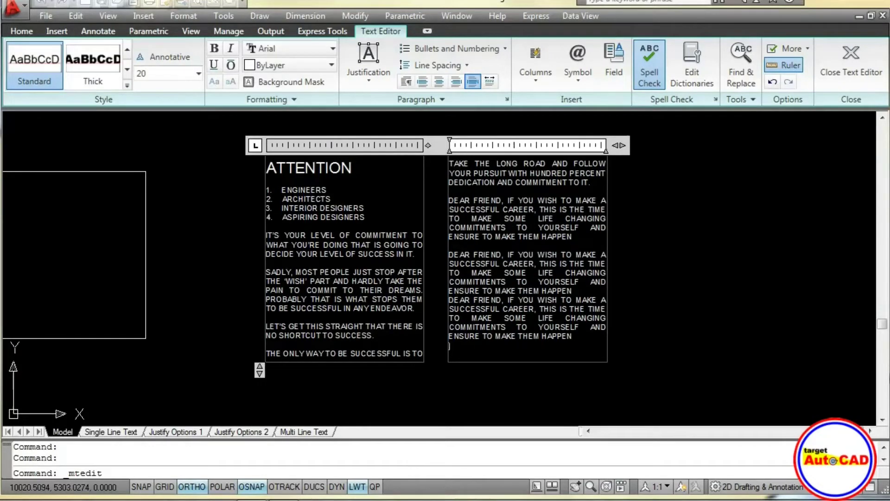
left_click(574, 291)
key("Return")
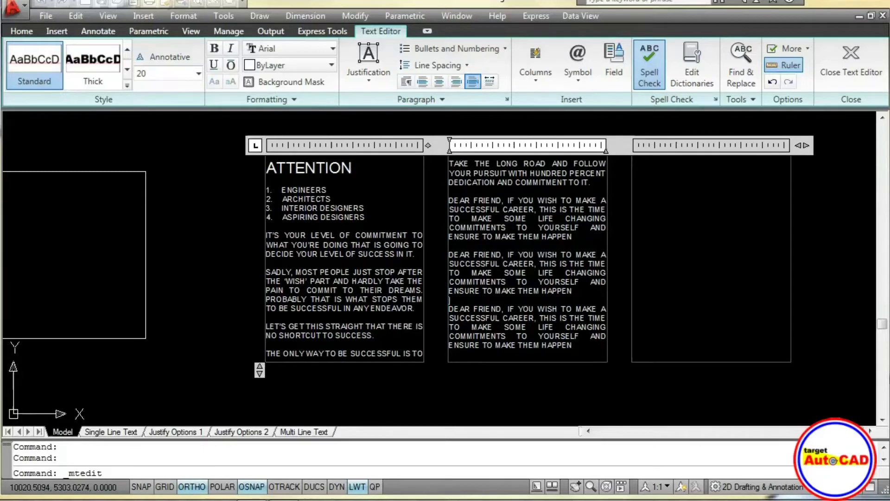
Lengthen the columns with the height grip, then try 3 static columns
left_click_drag(260, 370, 260, 394)
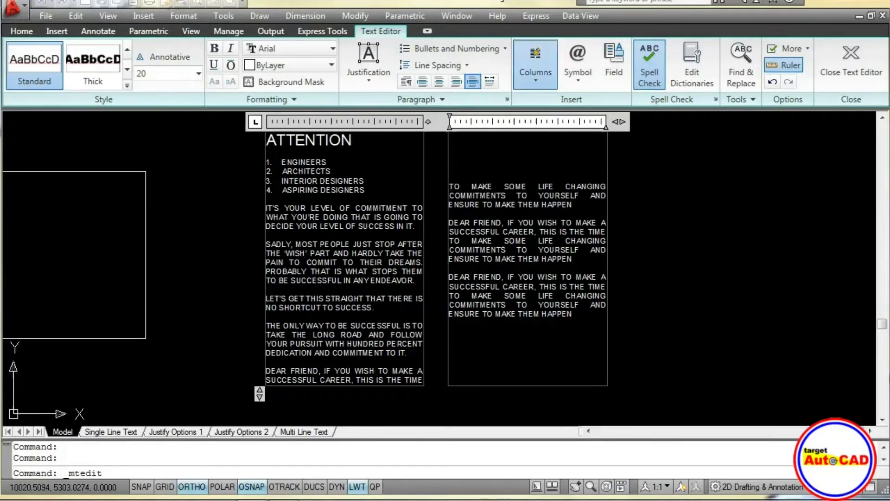
left_click(535, 69)
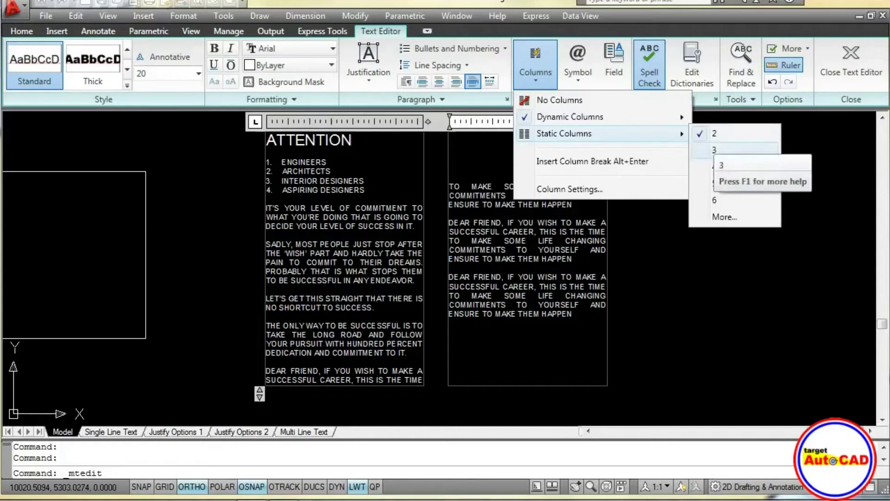
left_click(715, 150)
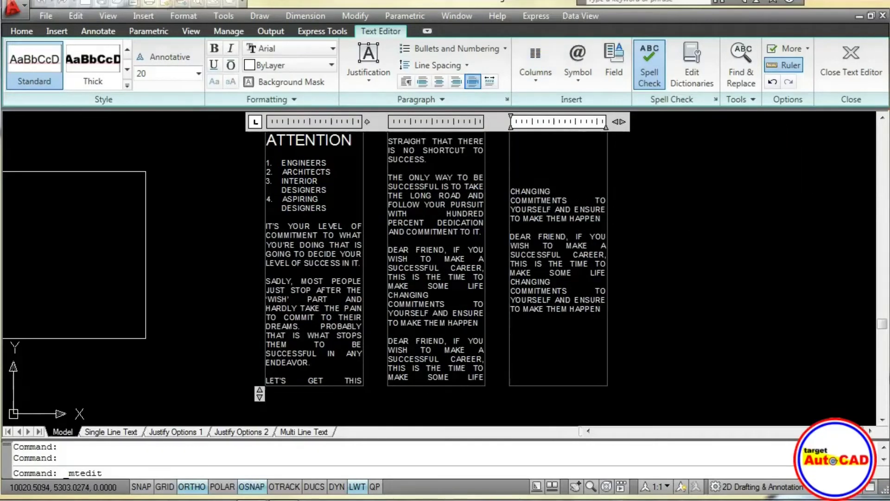
left_click(536, 69)
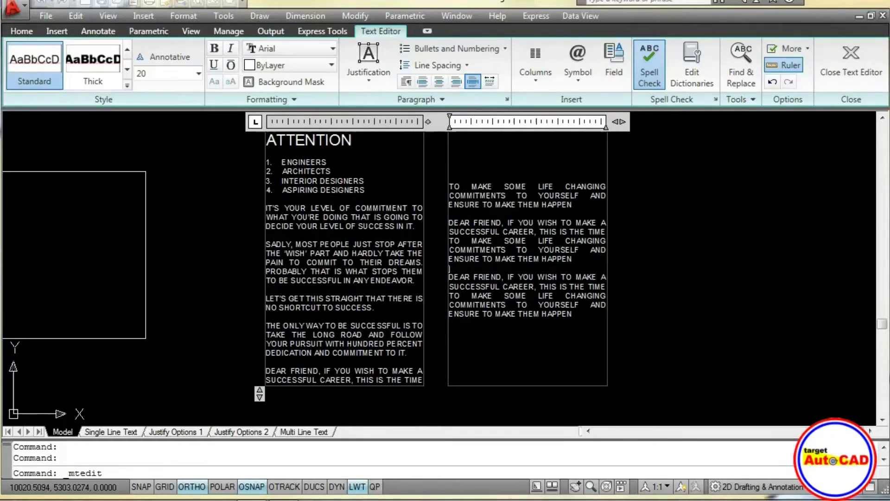
Widen the text box and adjust the ruler's column-width grips to about 620 units per column
mouse_move(618, 121)
left_mouse_down()
mouse_move(730, 122)
mouse_move(625, 122)
left_mouse_up()
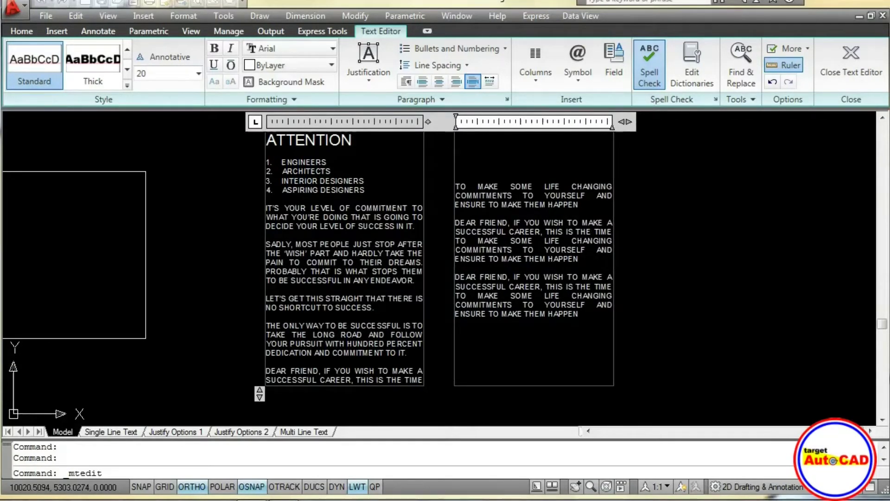
left_click_drag(456, 116, 439, 122)
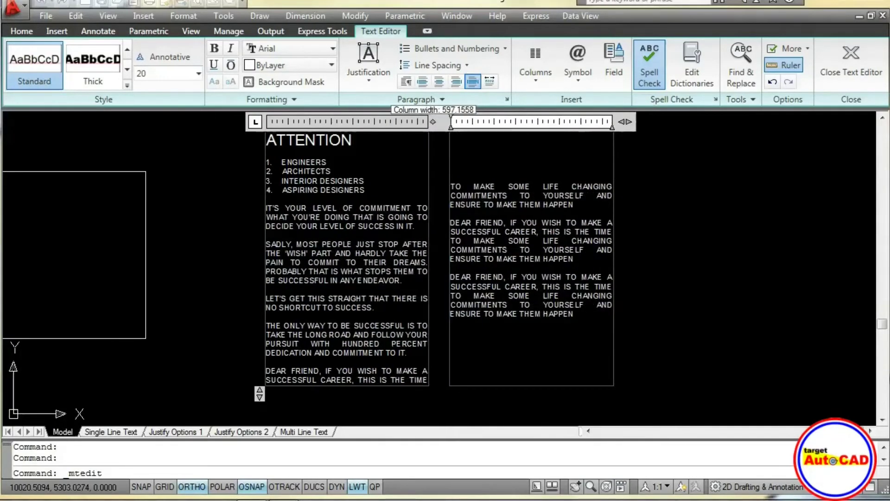
left_click_drag(432, 121, 390, 115)
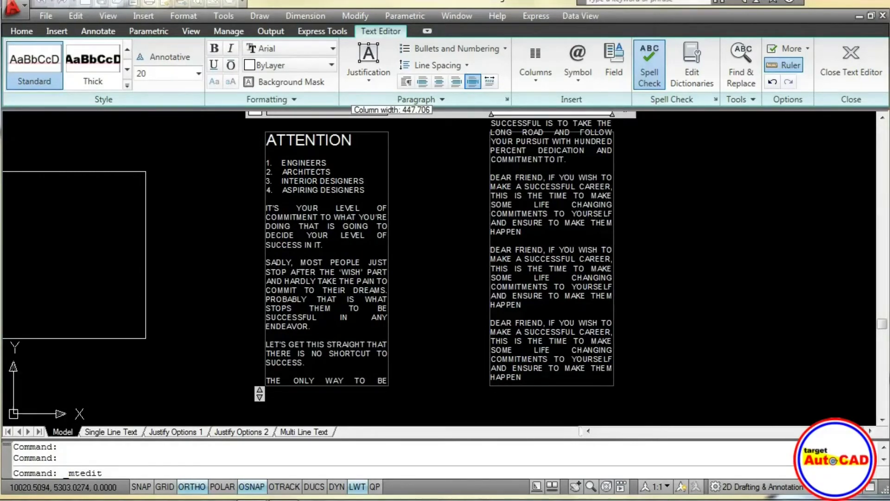
left_click_drag(389, 116, 440, 122)
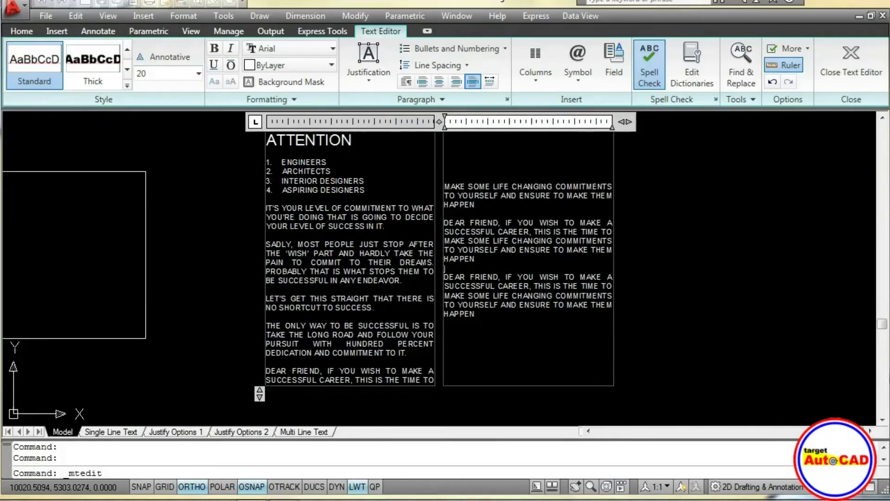
mouse_move(625, 122)
left_mouse_down()
mouse_move(702, 121)
mouse_move(636, 121)
left_mouse_up()
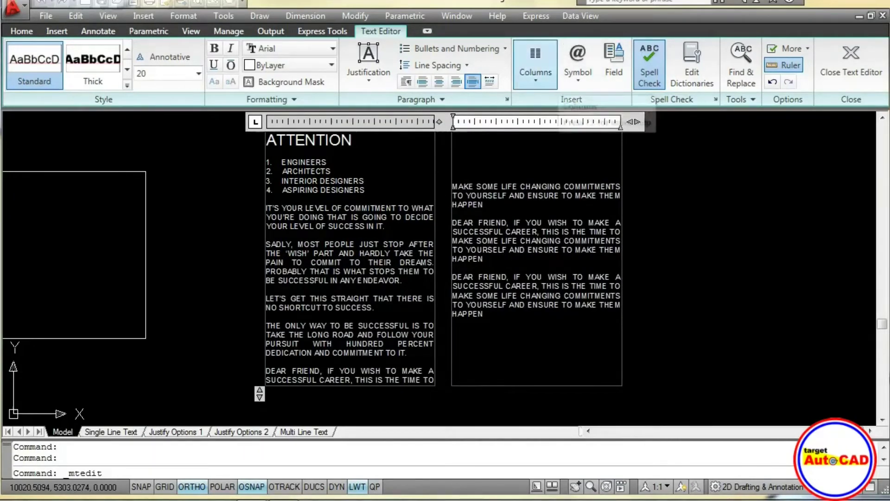
Reset to no columns, then use 2 static columns with a column break before 'THE ONLY WAY'
left_click(536, 71)
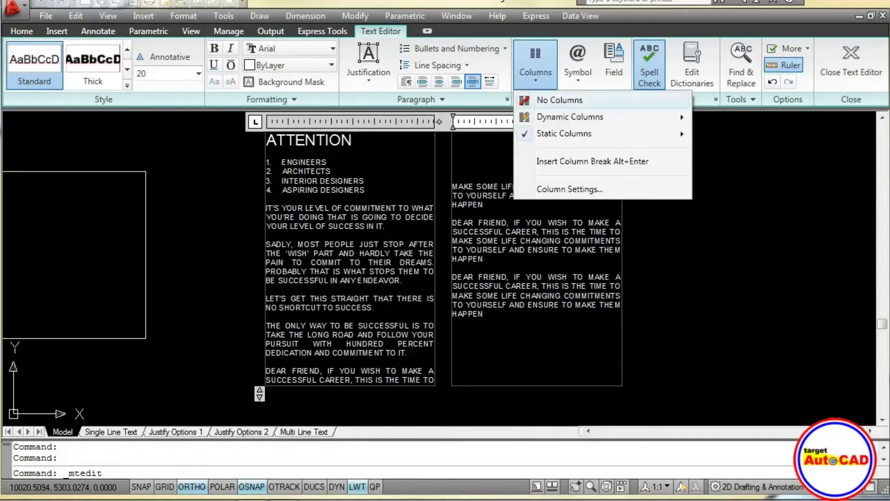
left_click(545, 100)
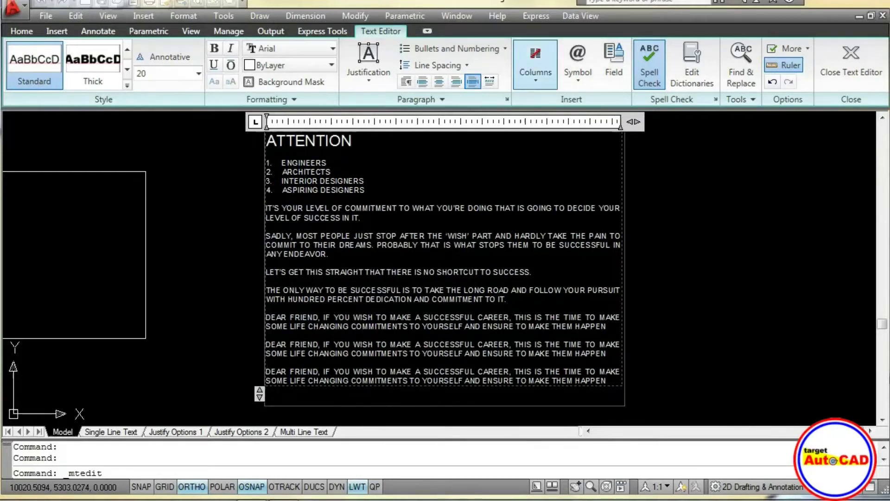
left_click(536, 67)
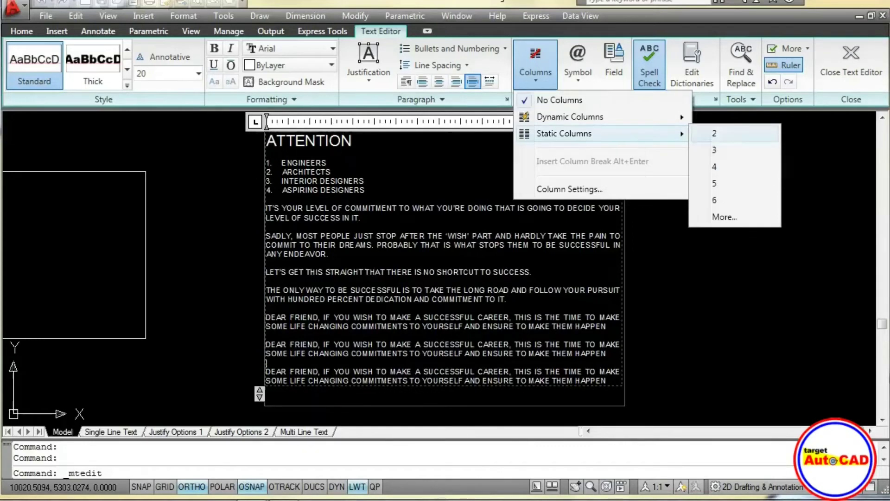
left_click(714, 133)
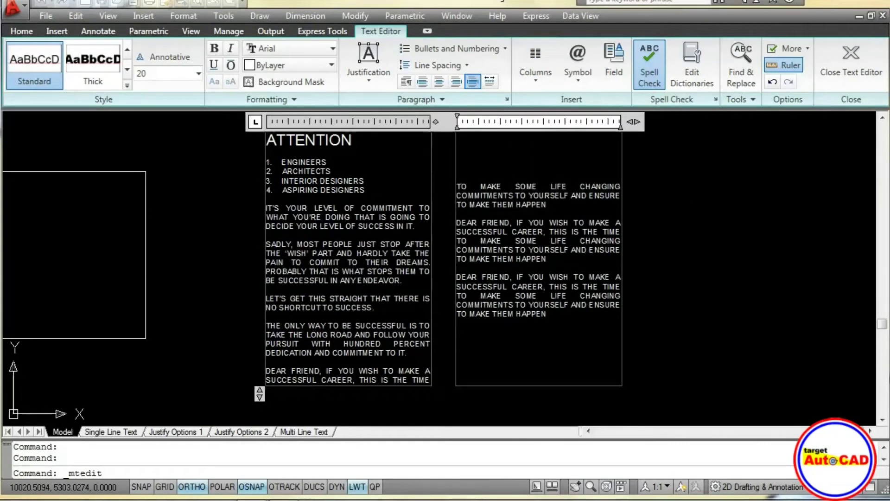
key("Up")
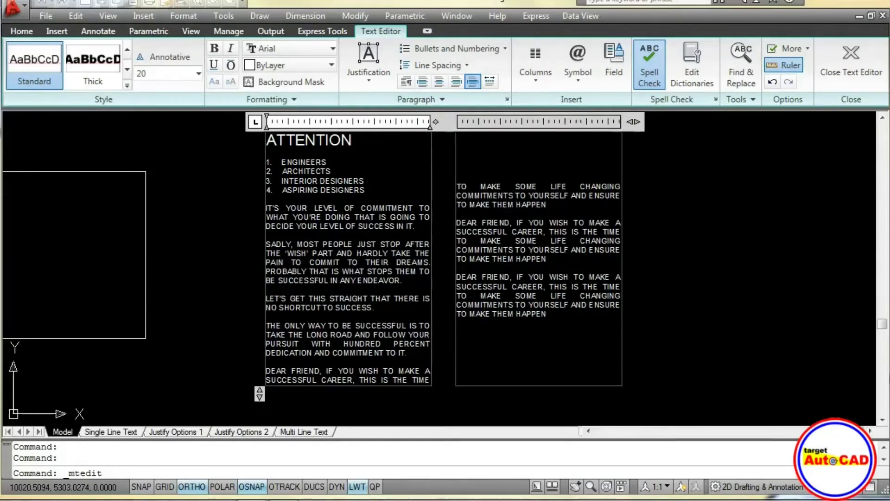
left_click(535, 64)
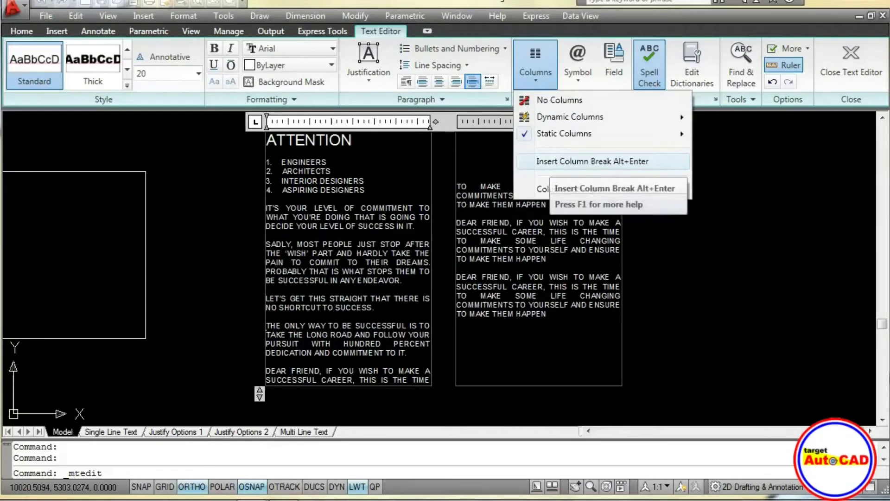
left_click(579, 161)
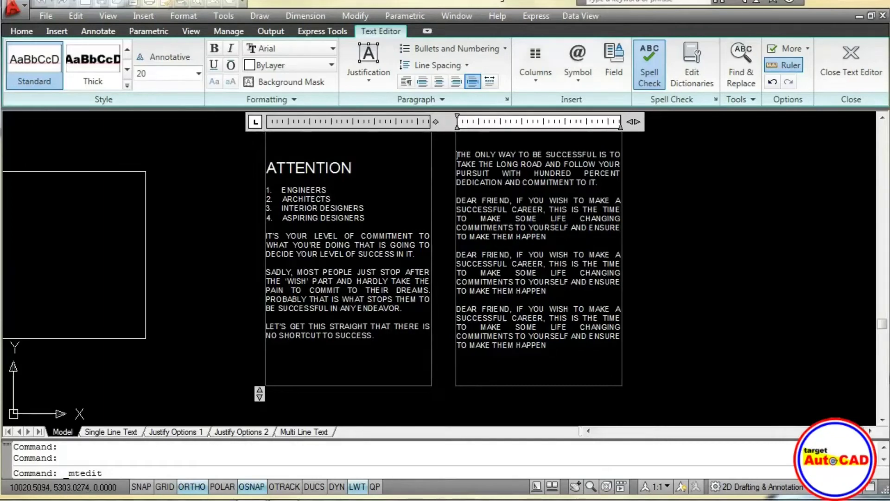
left_click(536, 65)
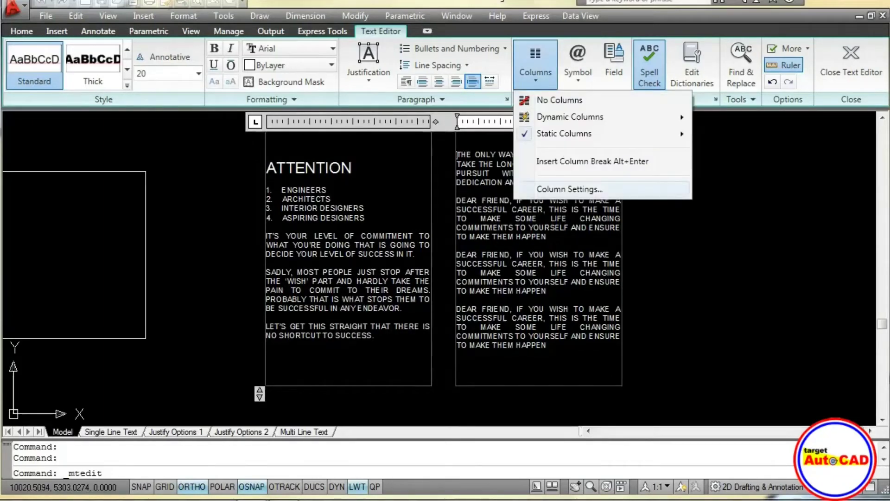
left_click(569, 189)
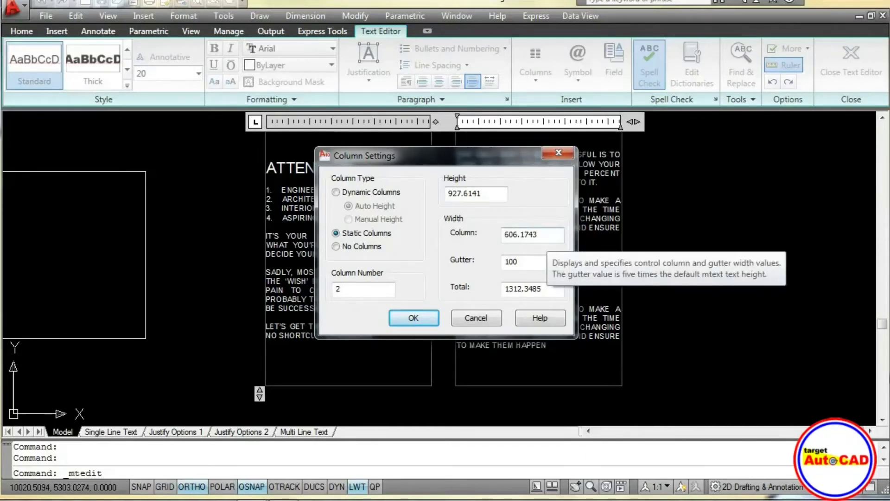
key("Return")
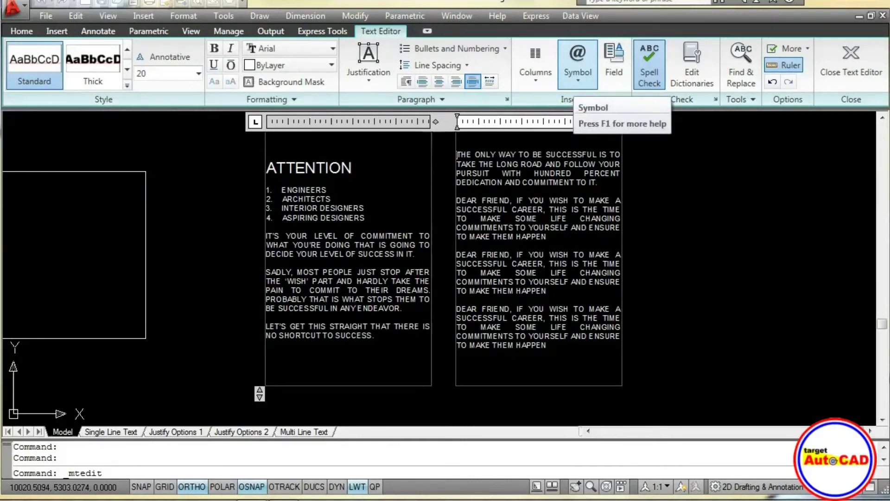
Return the text to a single column and add a blank line after the first paragraph
left_click(535, 74)
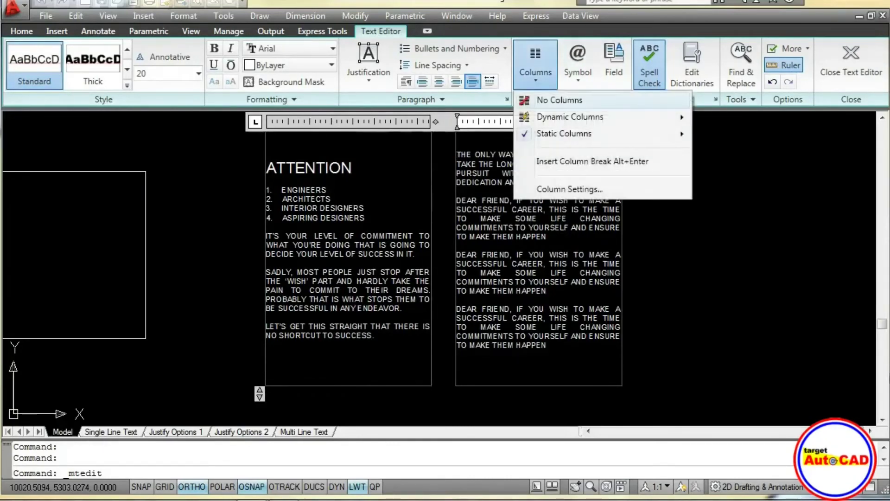
left_click(557, 100)
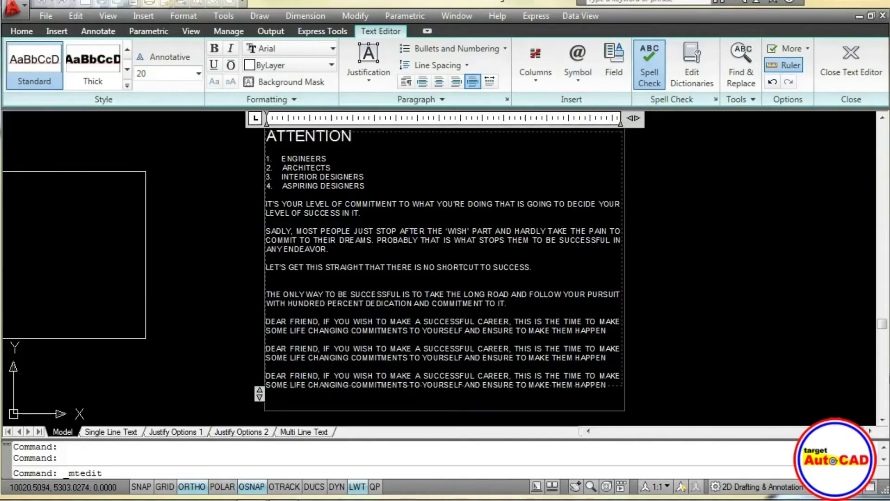
scroll(362, 206, "up", 2)
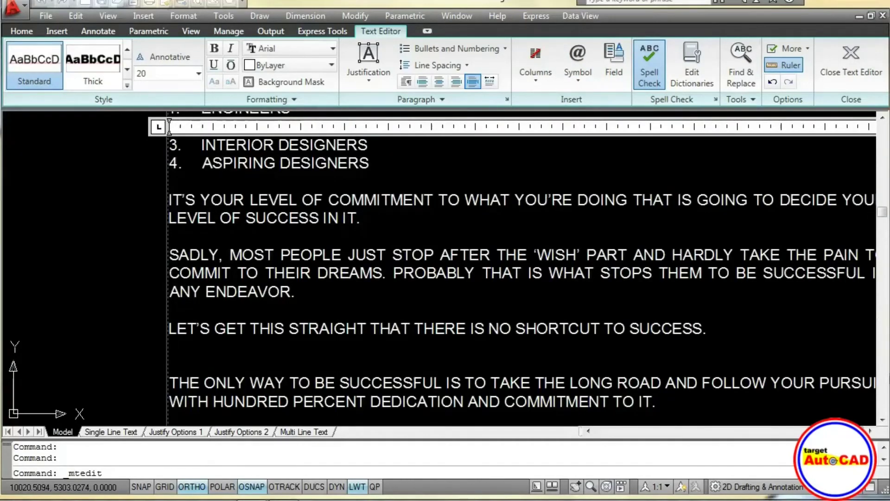
key("Return")
key("Return")
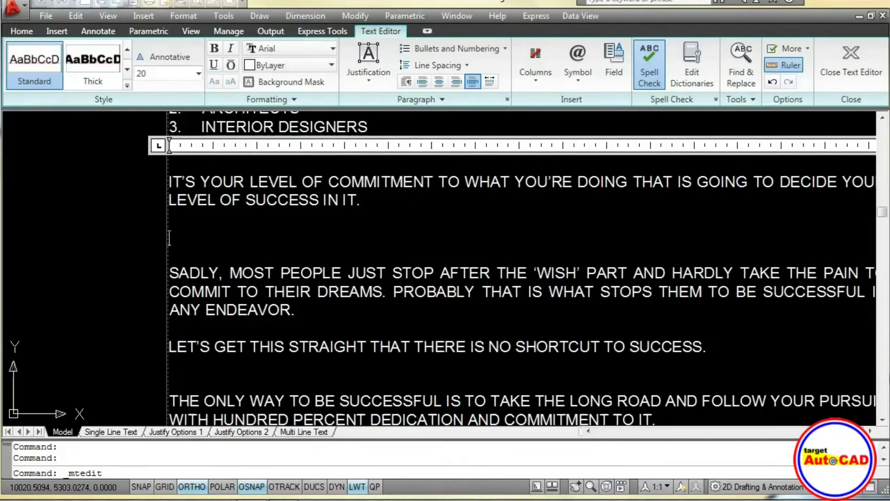
Type the line TEMP= 10°C using the Degrees symbol
type("tEMP ")
type("=")
key("BackSpace")
key("BackSpace")
key("BackSpace")
key("BackSpace")
key("BackSpace")
type("TEM")
type("P=")
type(" 10")
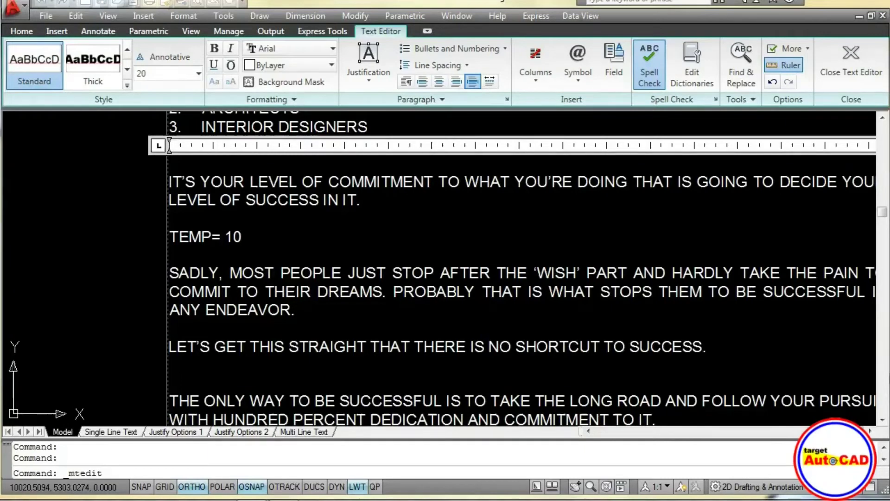
left_click(577, 65)
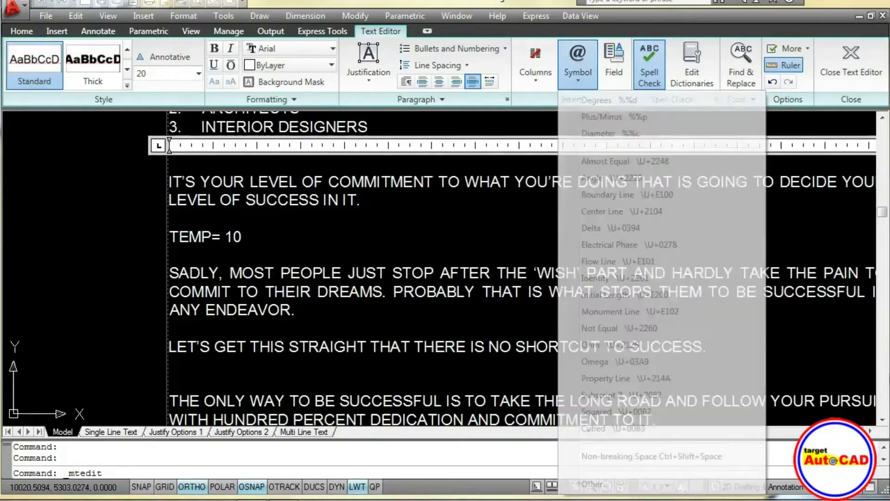
left_click(607, 99)
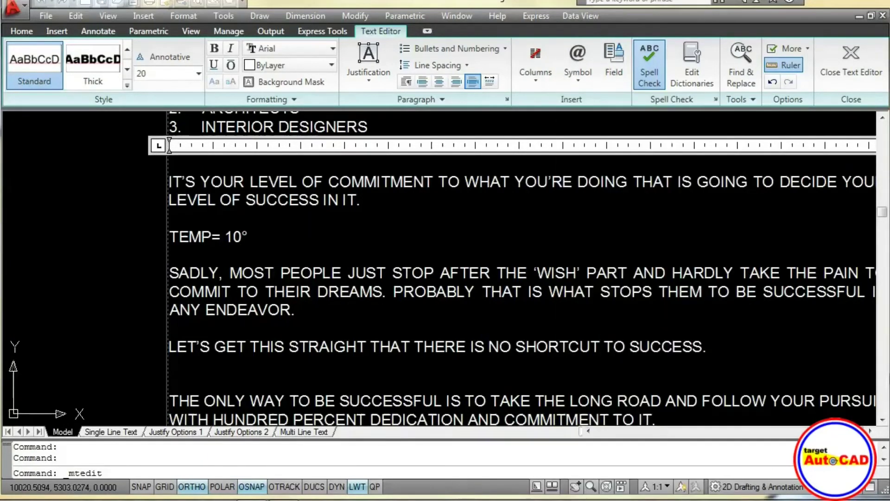
type("C")
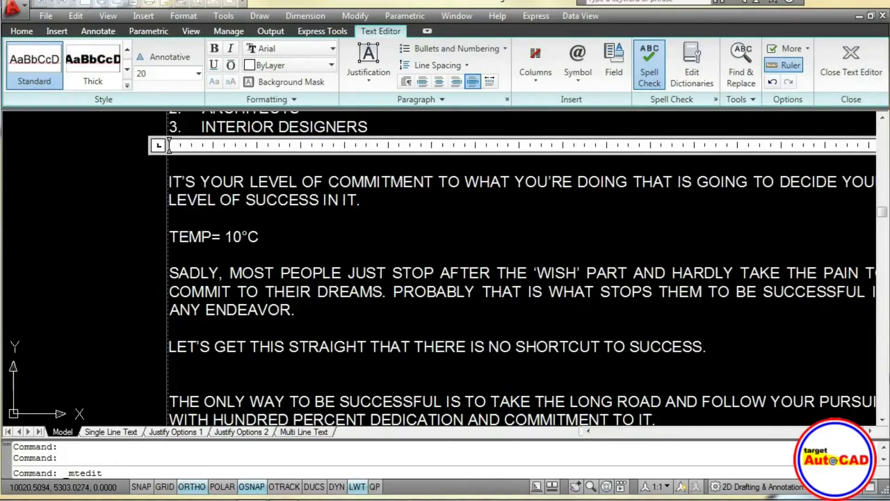
Add a DIAMETER = 40Ø line using the Diameter symbol
key("Return")
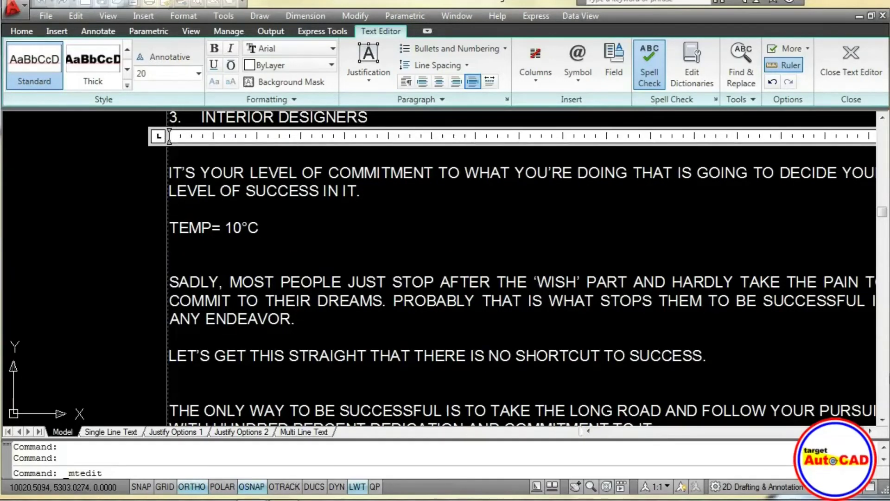
type("DIAMETER")
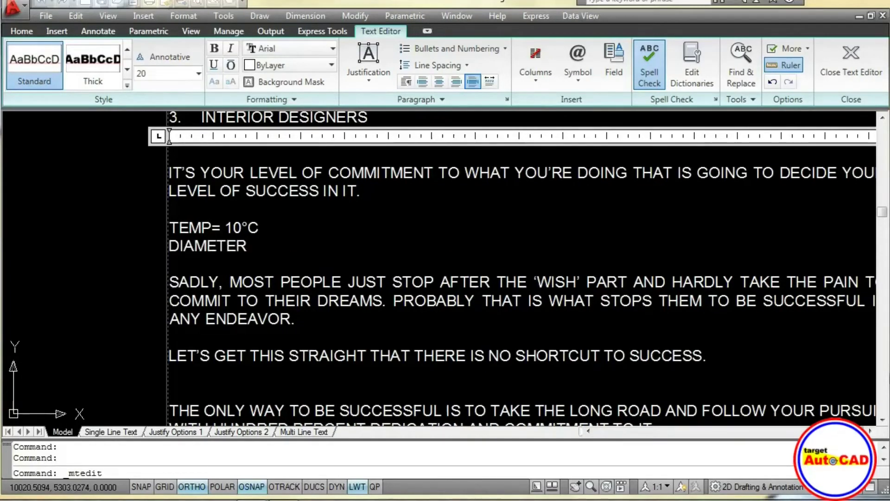
type(" =")
type(" 40")
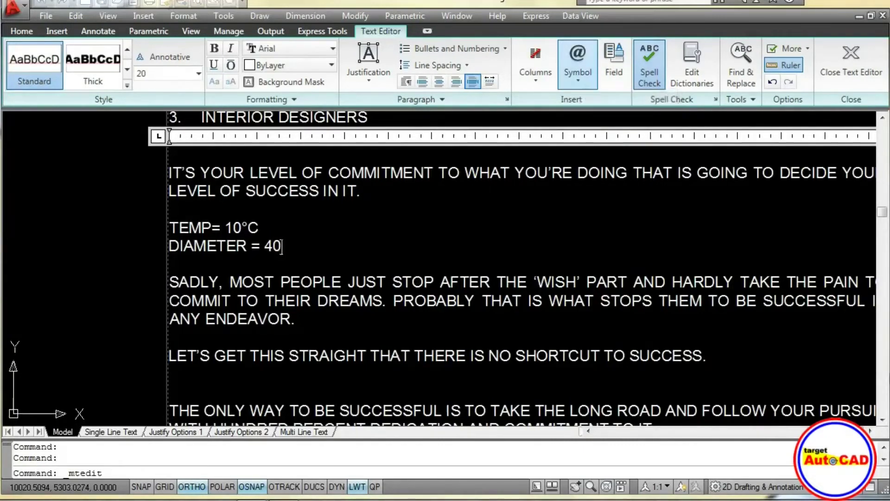
left_click(578, 65)
left_click(598, 80)
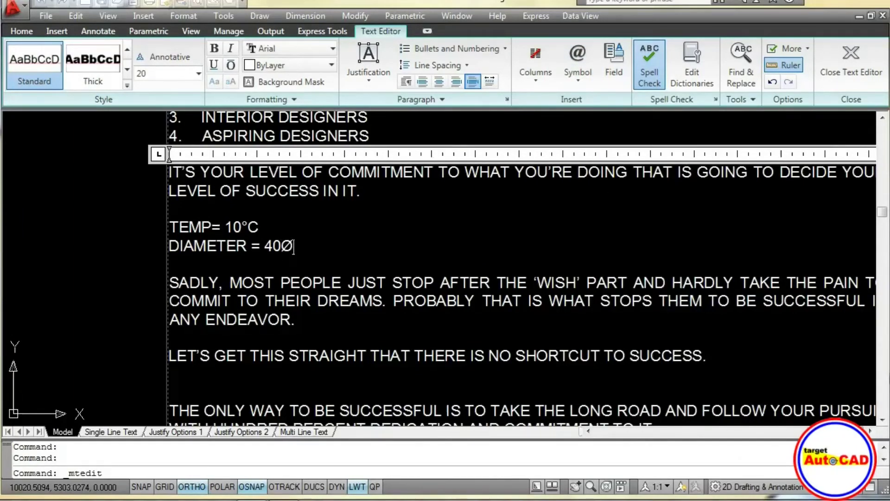
Add VALUE=±10 with the Plus/Minus symbol and remove the blank line above it
key("Return")
key("Return")
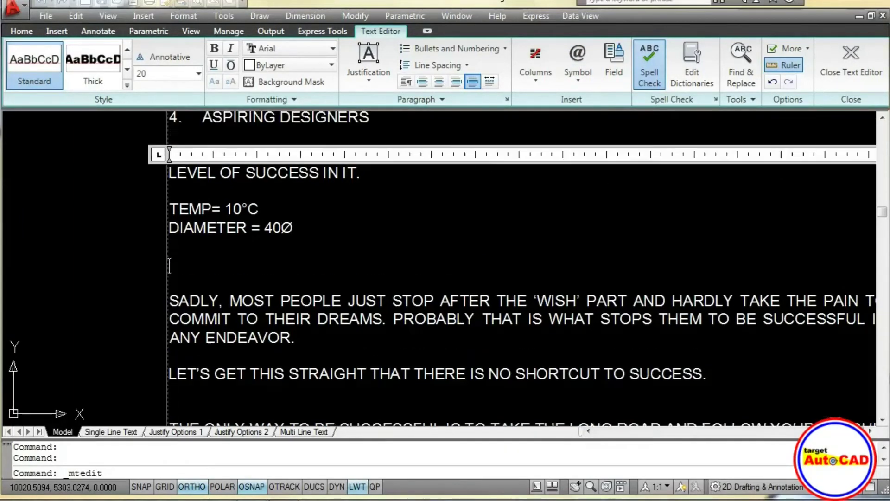
type("VALU")
type("E=")
left_click(578, 61)
left_click(602, 116)
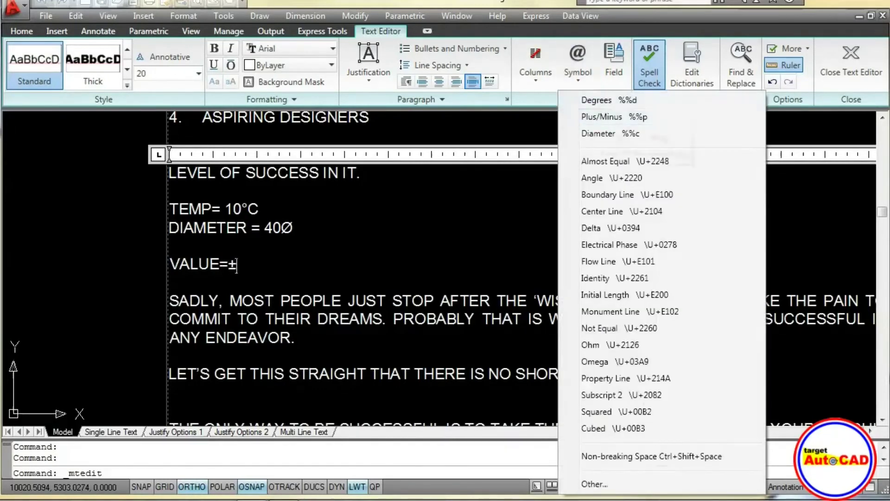
type("10")
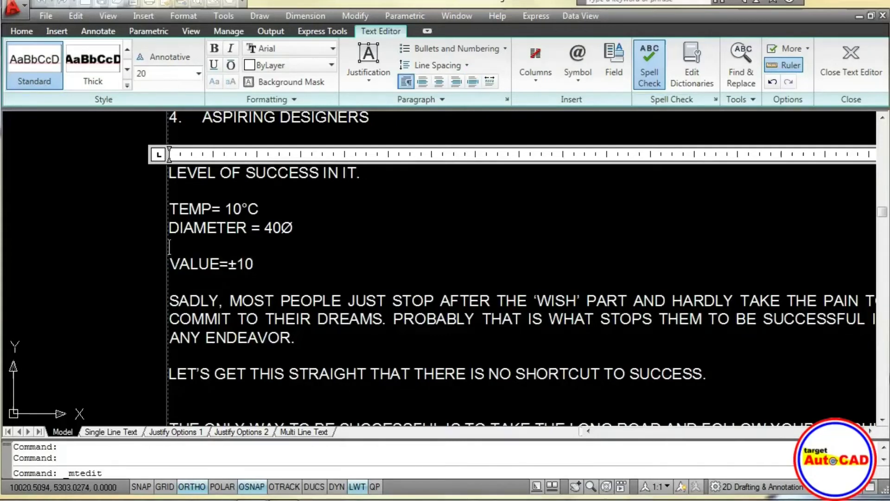
key("BackSpace")
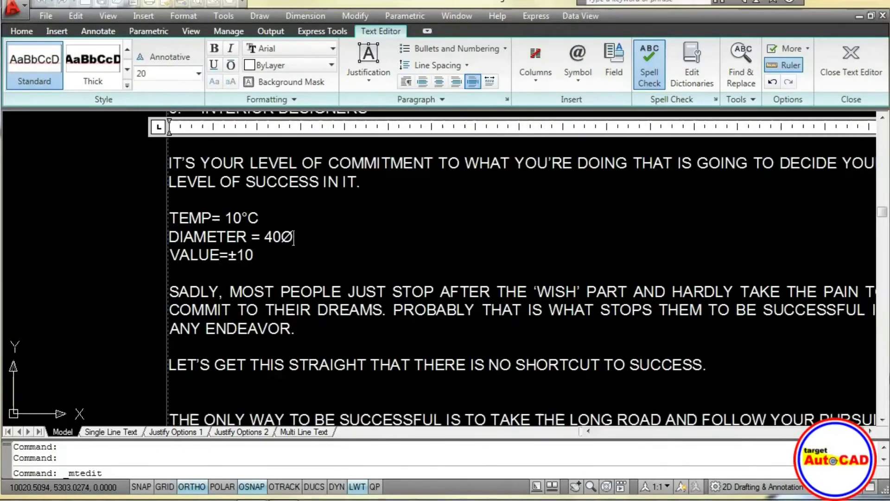
Dismiss the symbol list and start a new line below VALUE=±10
left_click(578, 65)
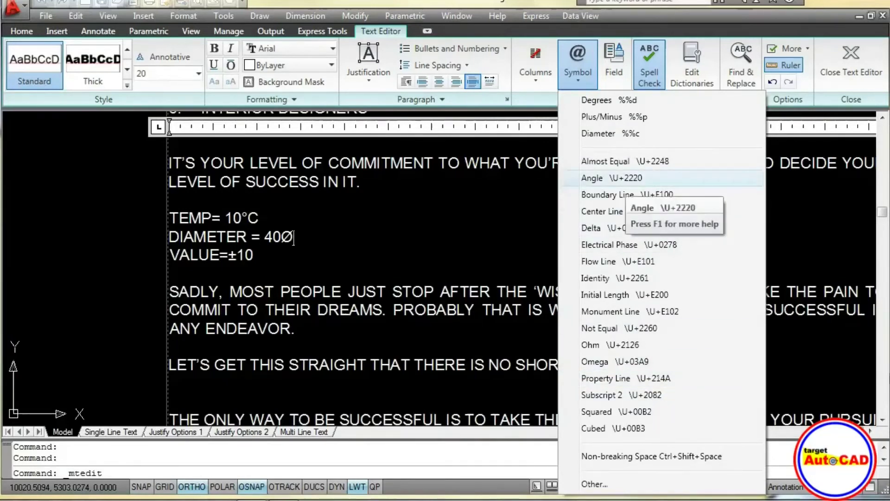
key("Escape")
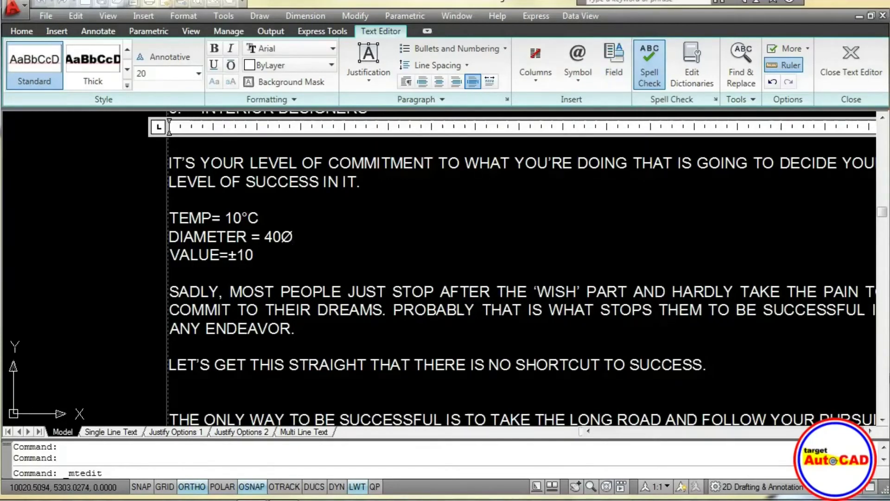
key("Return")
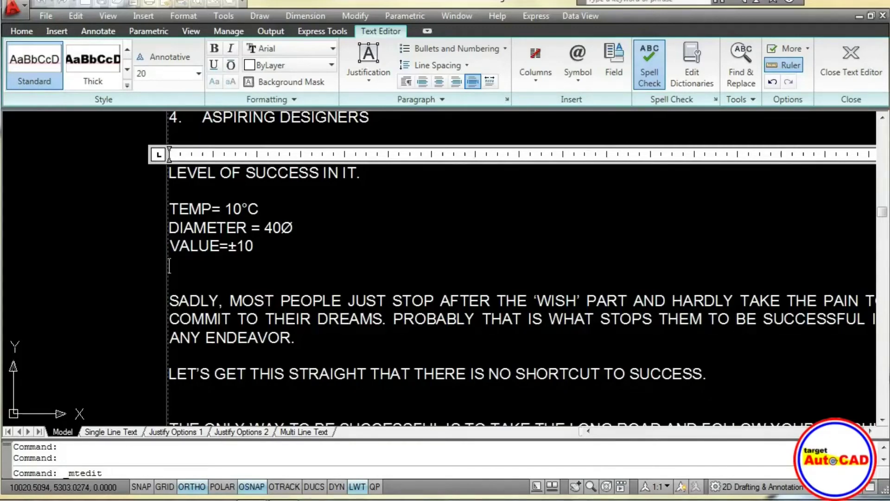
left_click(614, 60)
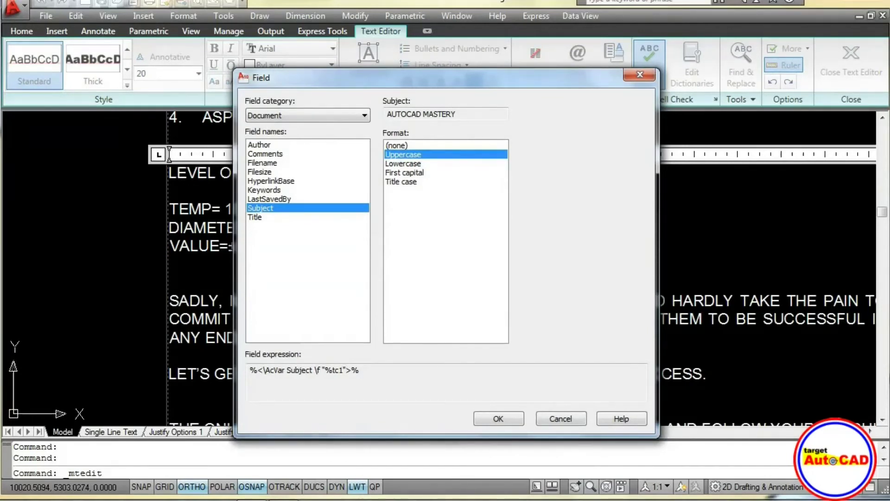
Insert a Filename field showing the drawing's full path, ending Lecture-Text Command.dwg
left_click(263, 163)
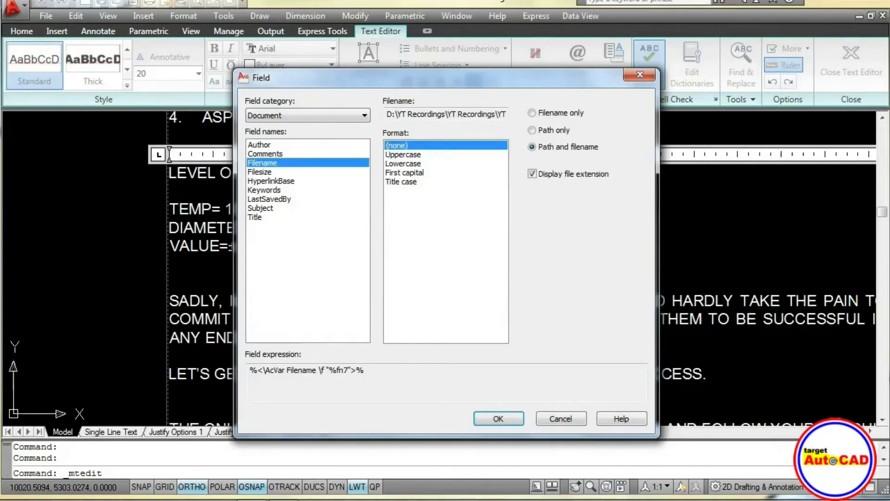
left_click(499, 418)
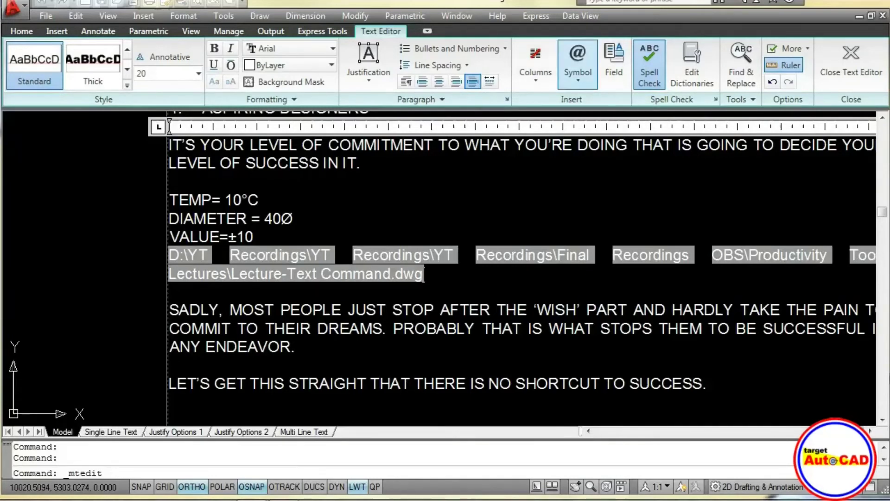
Delete the file path field and the TEMP, DIAMETER and VALUE lines
left_click(577, 61)
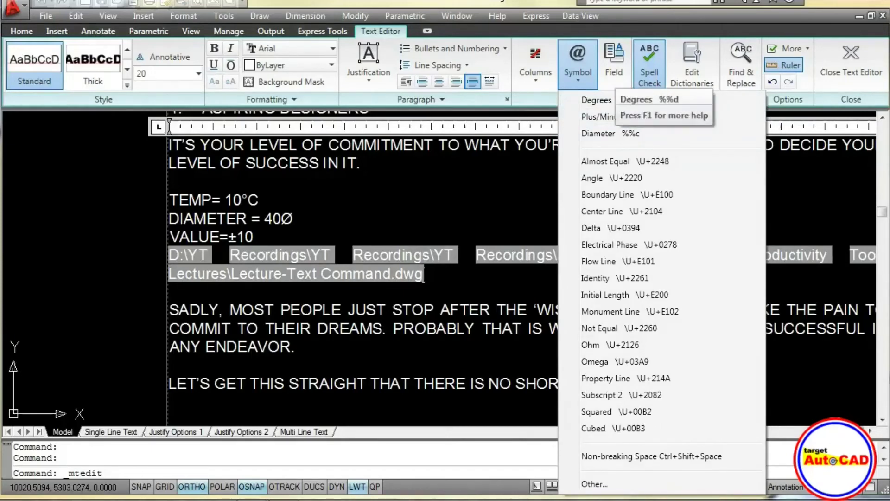
key("Escape")
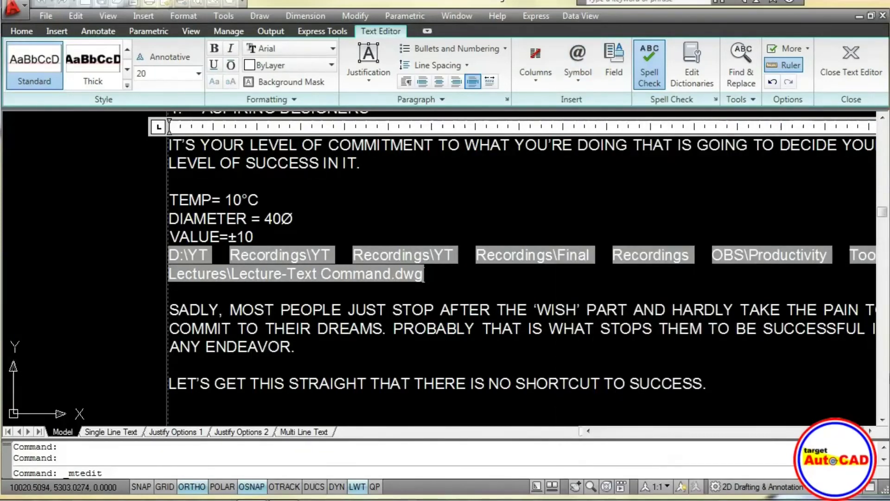
key("Delete")
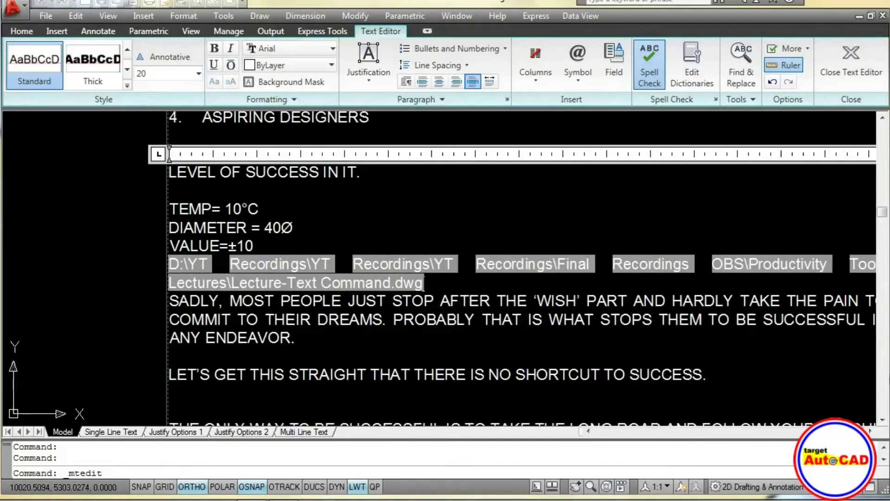
key("BackSpace")
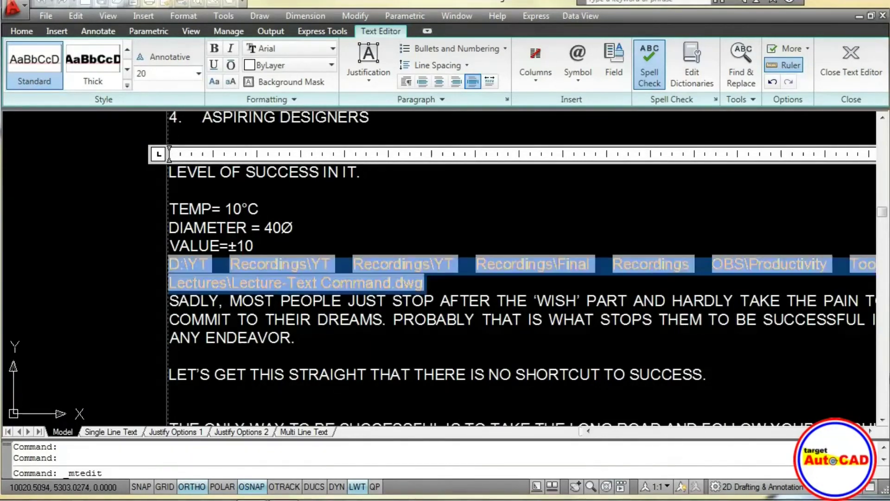
key("BackSpace")
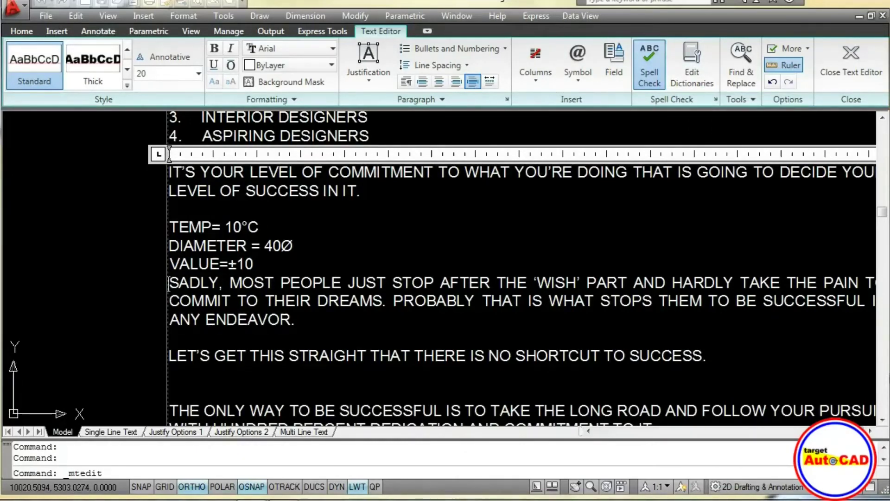
left_click_drag(254, 264, 170, 211)
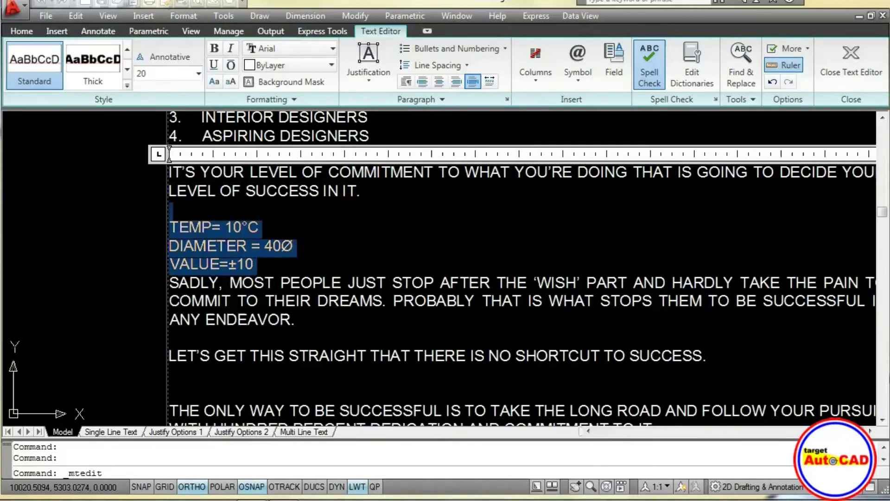
key("Delete")
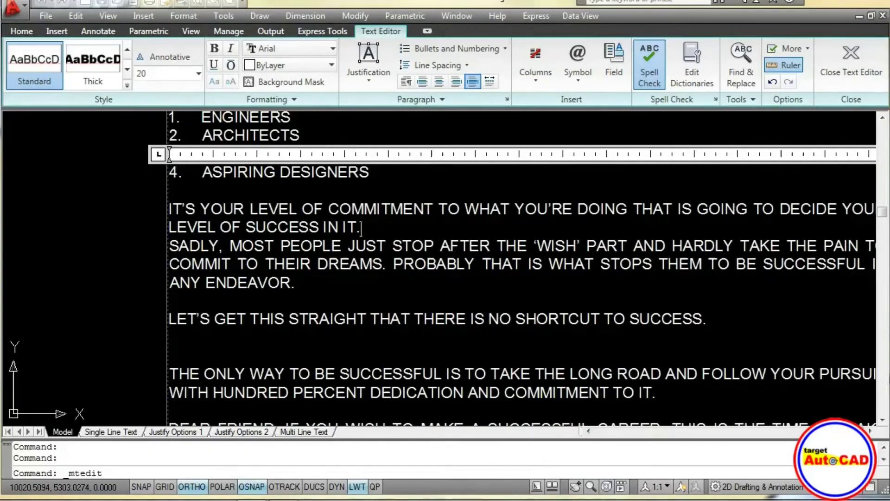
Type the test word THIIS above SADLY, then delete it and the extra blank line
key("Return")
key("Return")
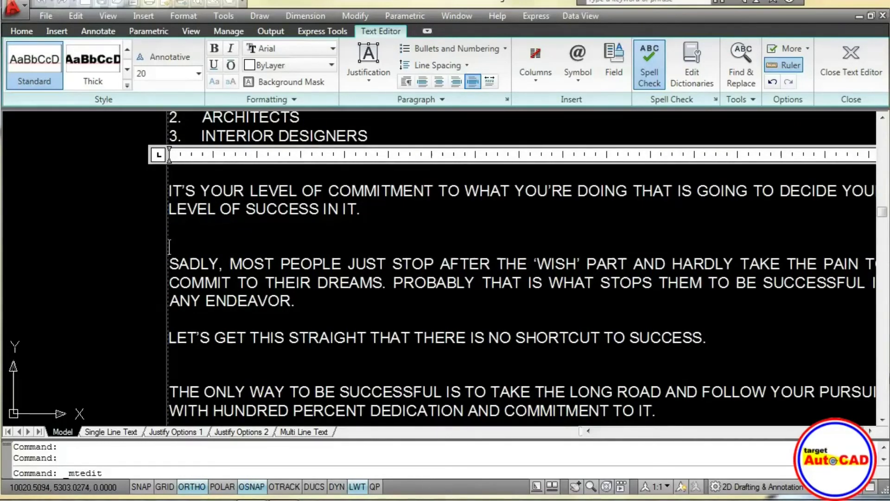
type("tHIS")
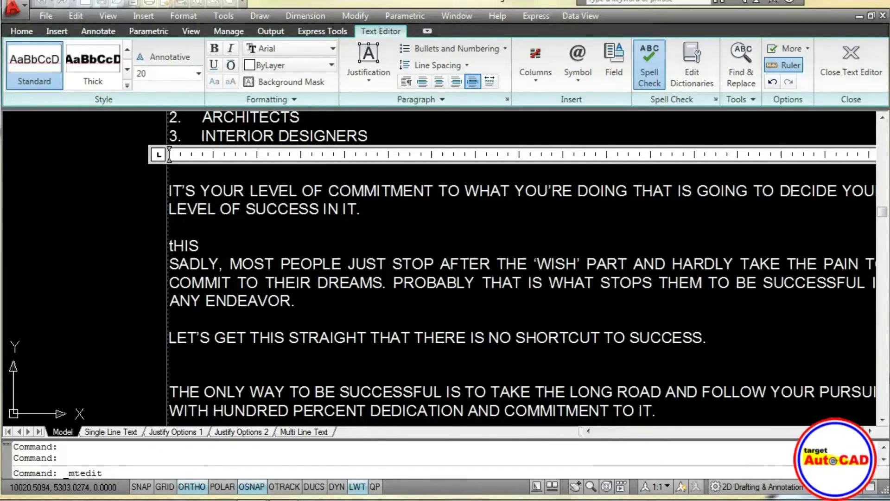
key("BackSpace")
key("BackSpace")
key("BackSpace")
type("THI")
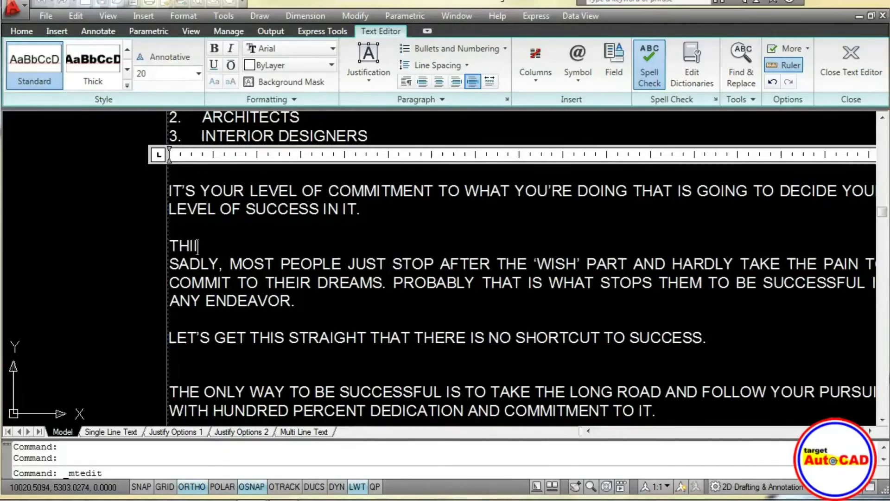
type("IS")
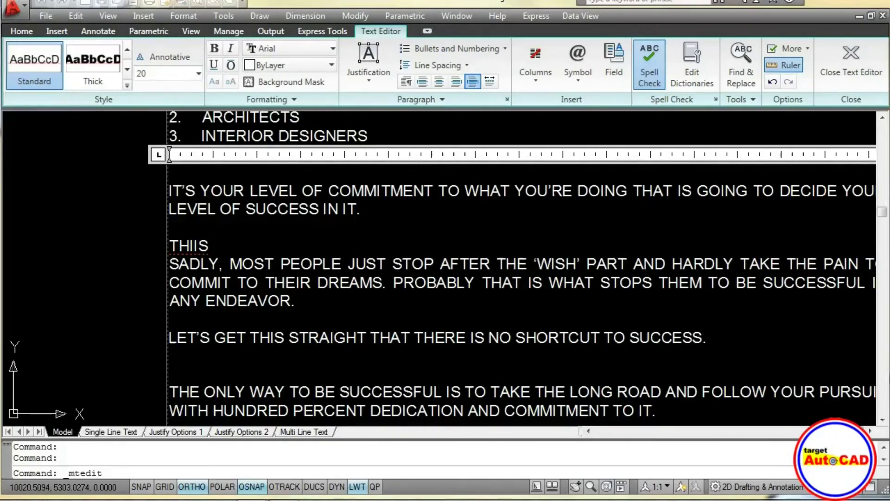
key("shift+Left")
key("shift+Left")
key("shift+Left")
key("shift+Left")
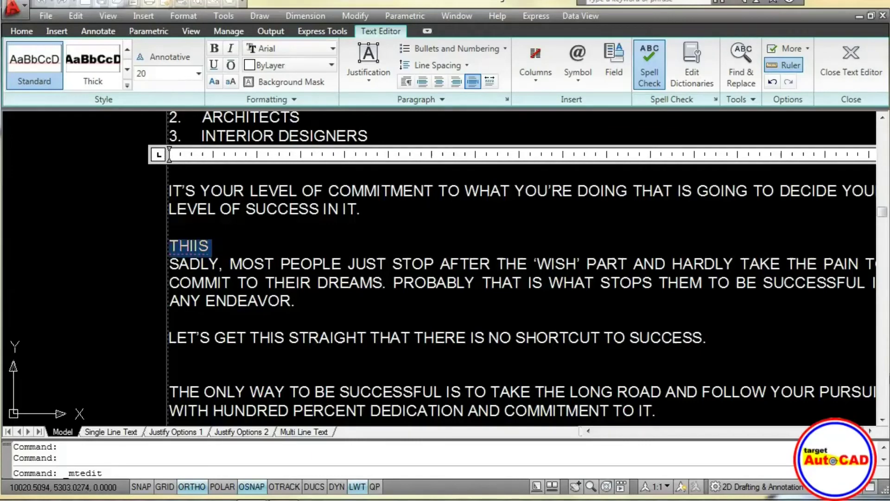
key("Delete")
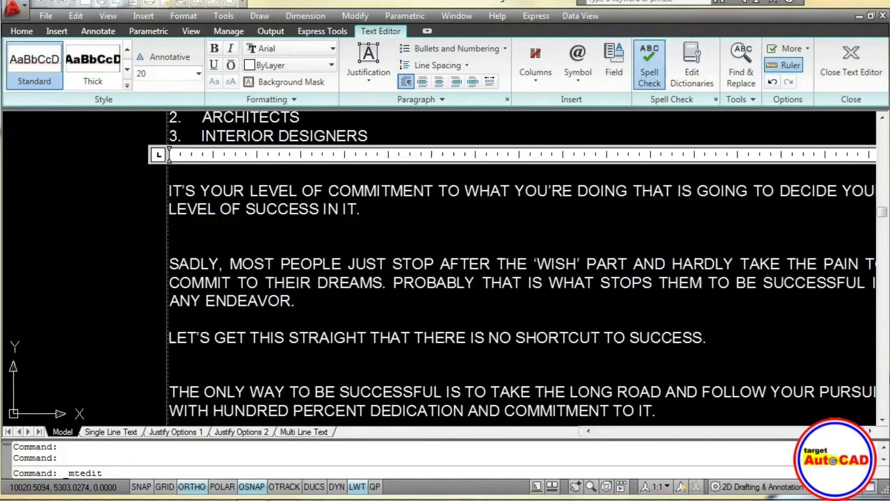
key("BackSpace")
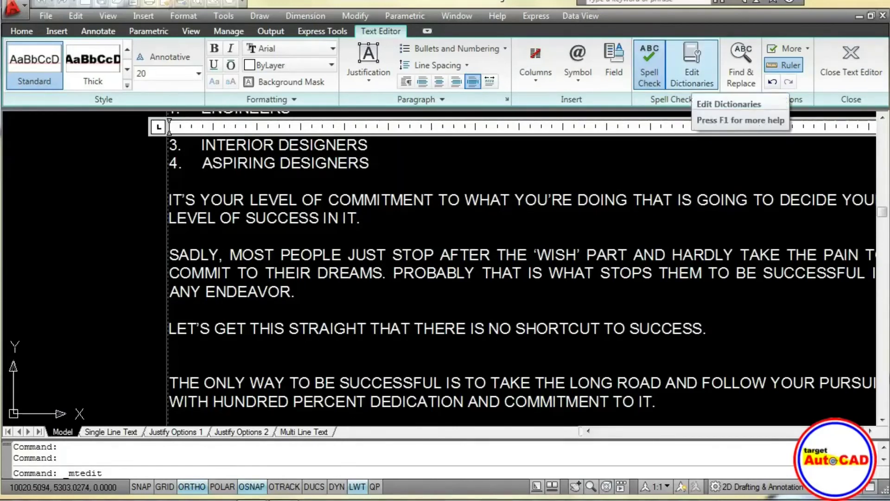
left_click(692, 75)
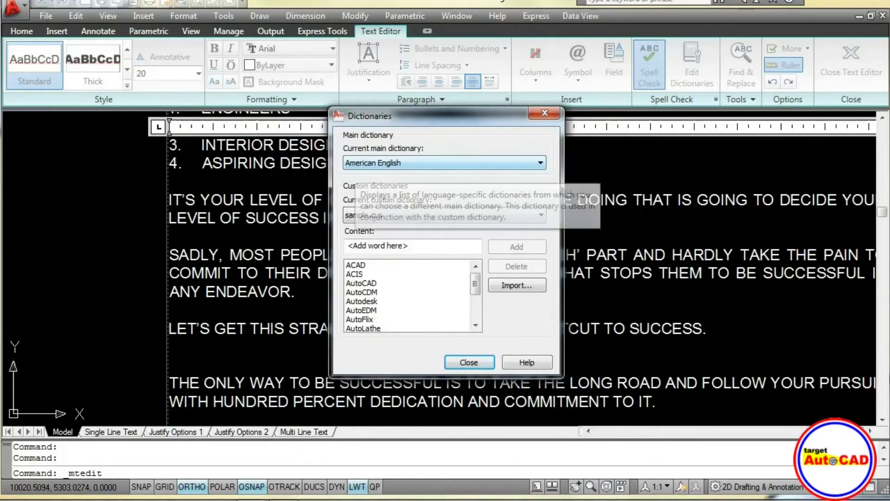
left_click(446, 162)
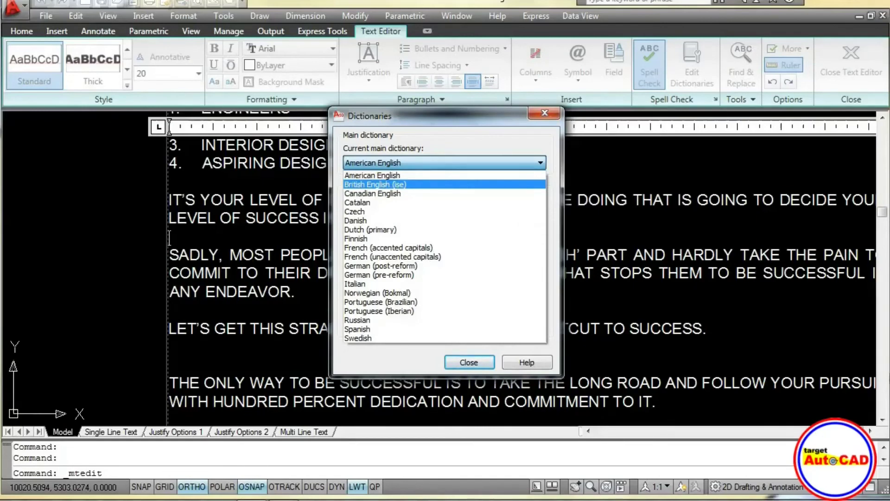
key("Down")
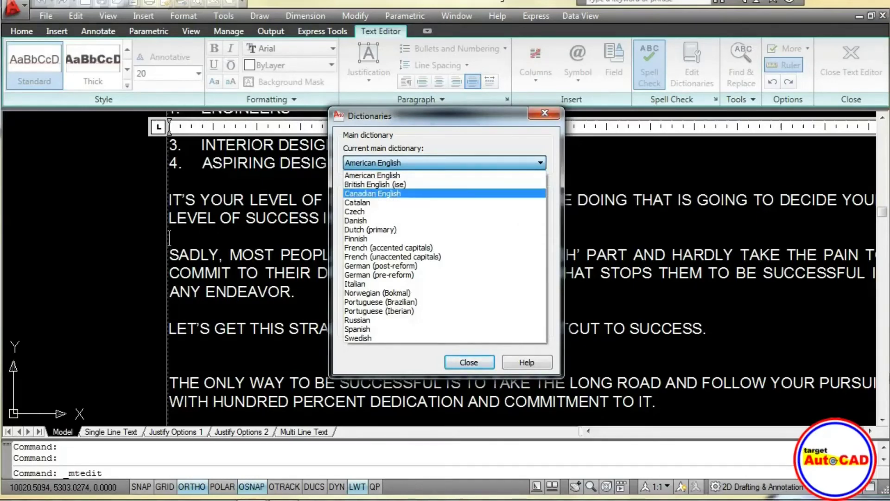
key("Up")
key("Up")
key("Return")
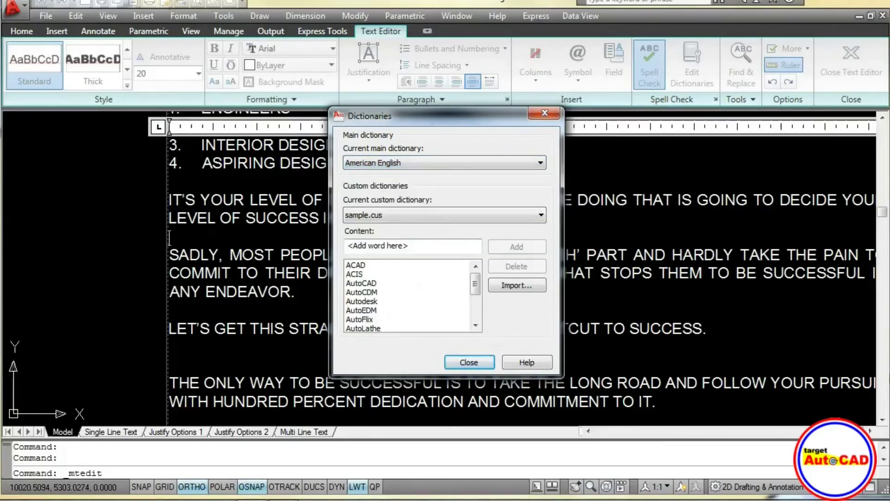
key("Return")
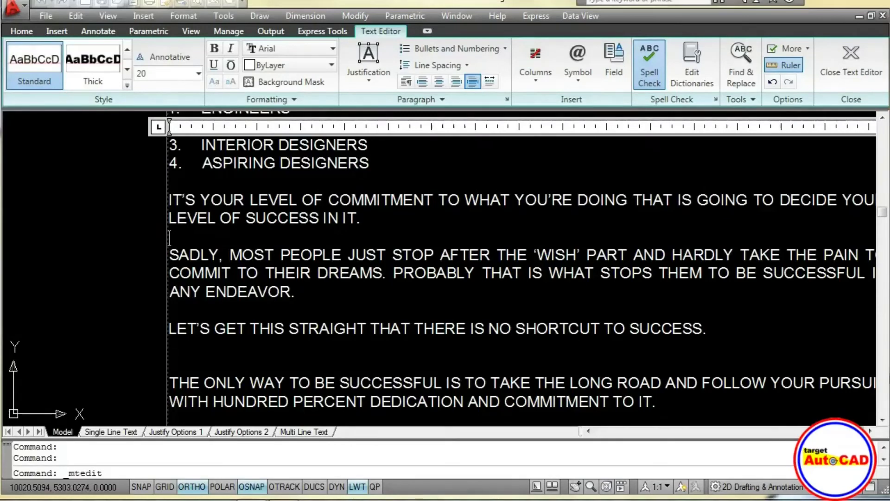
Add NOIDA after the first paragraph and after the SHORTCUT TO SUCCESS sentence
key("Left")
scroll(170, 229, "up", 1)
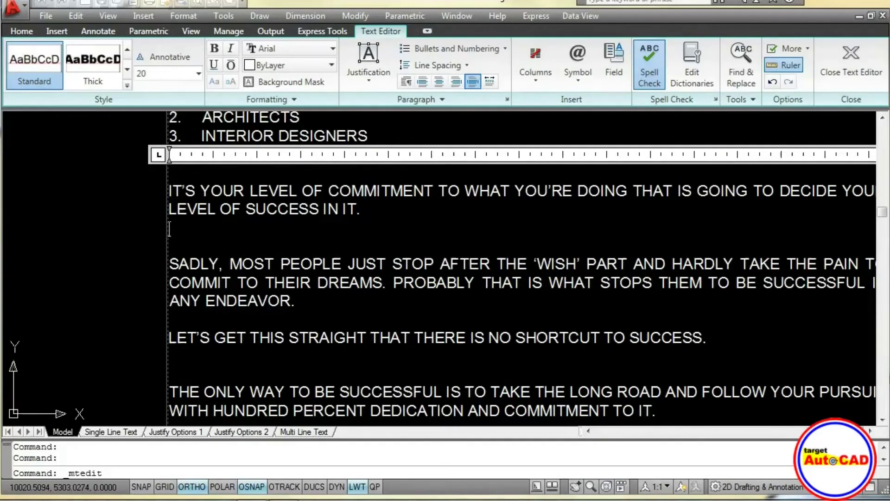
type("nOIDA")
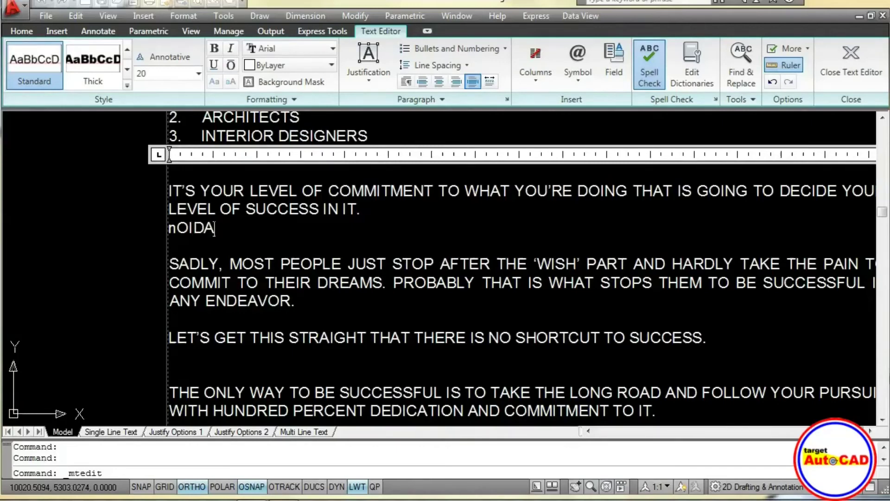
key("BackSpace")
key("BackSpace")
key("BackSpace")
key("BackSpace")
type("N")
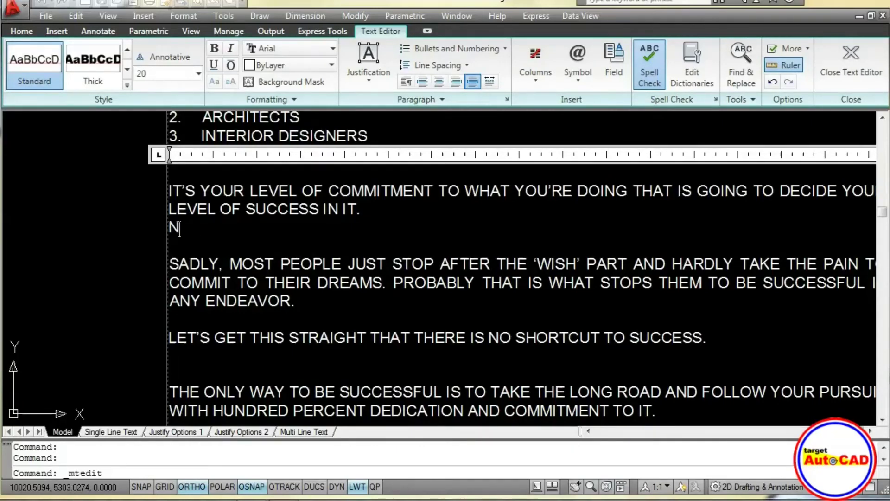
type("OIDA")
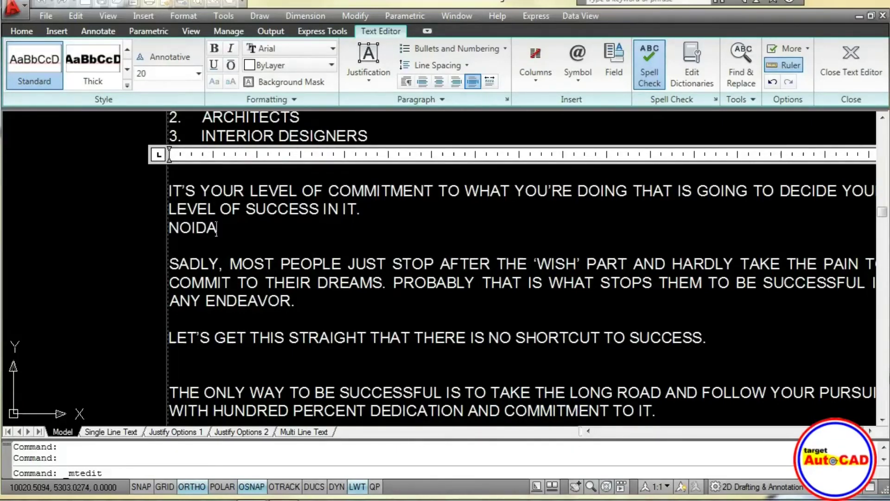
left_click(713, 338)
type("NOI")
type("DA")
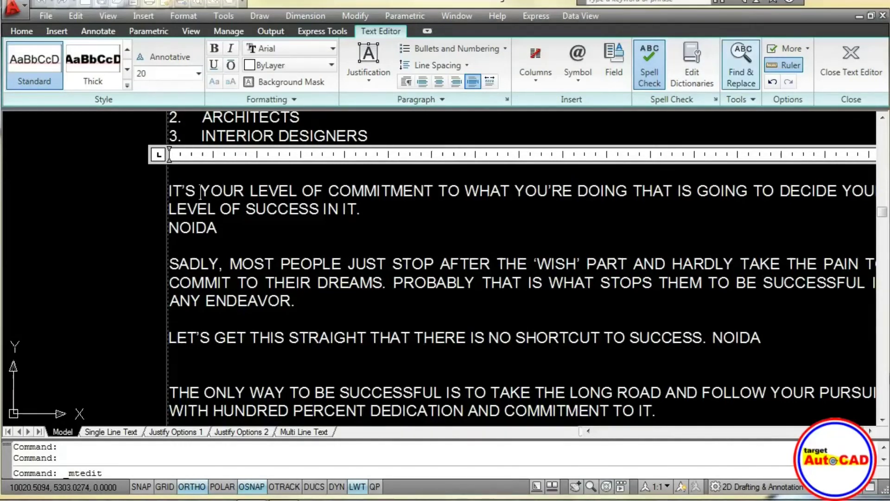
key("ctrl+r")
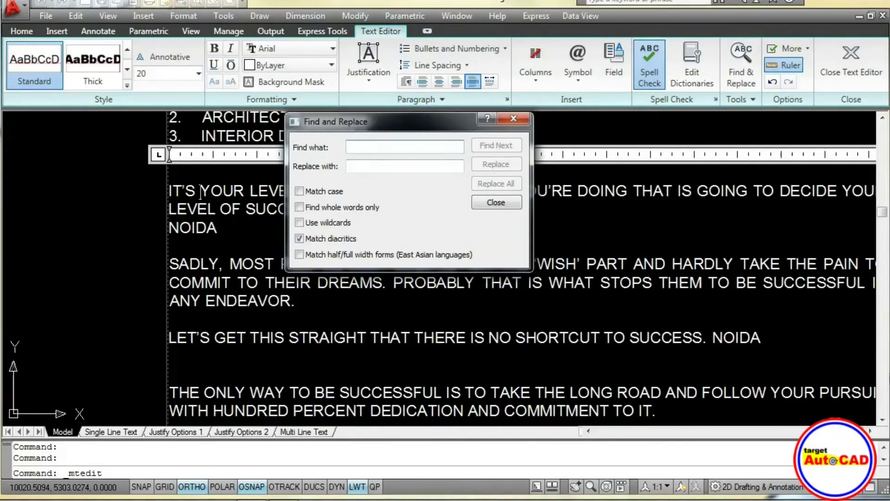
Replace every noida with DELHI using Replace All, then show the ruler again
type("noida")
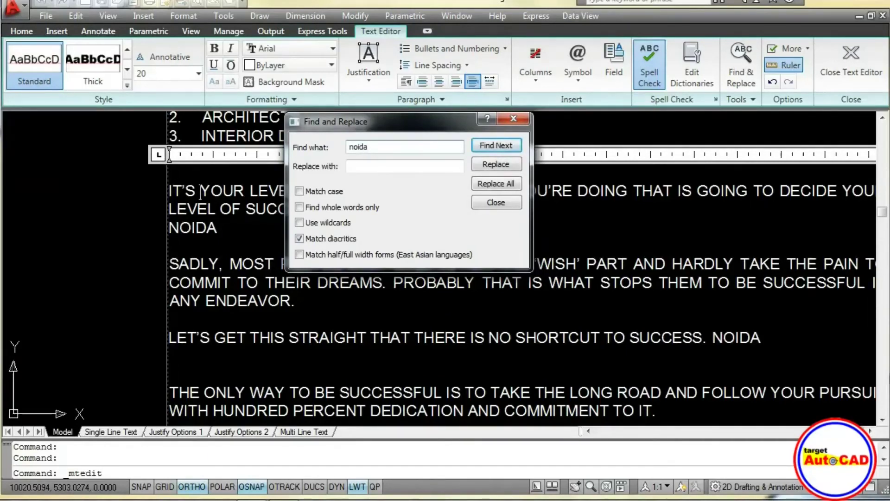
key("Tab")
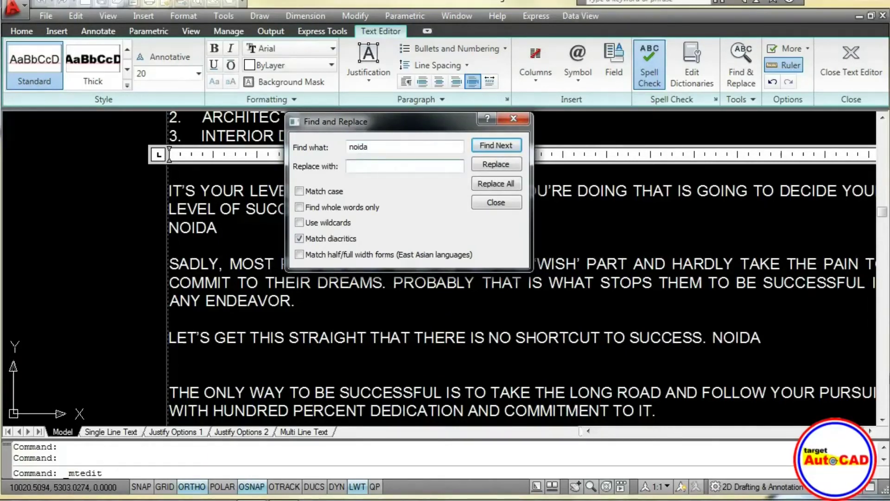
type("DEL")
type("HI")
key("Return")
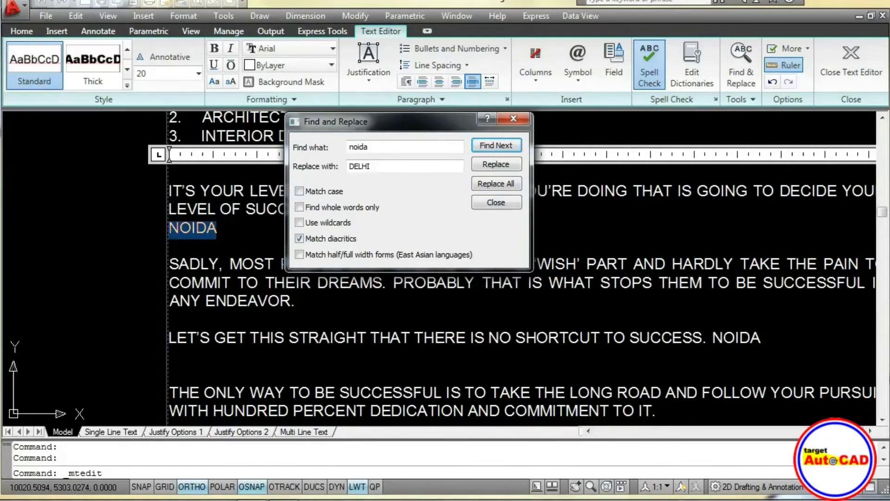
key("alt+a")
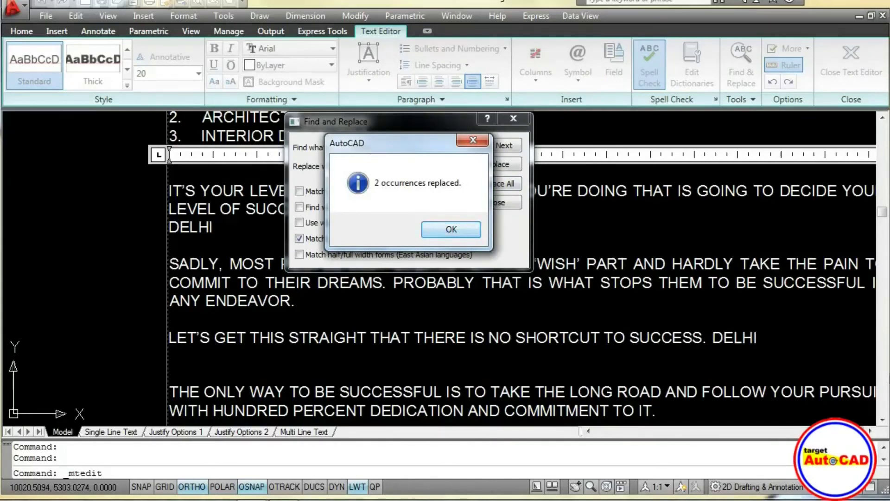
key("Return")
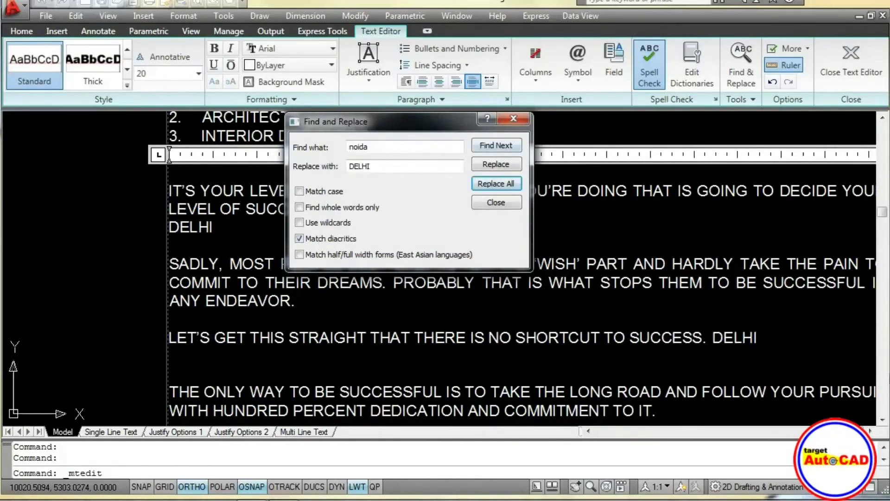
left_click(513, 118)
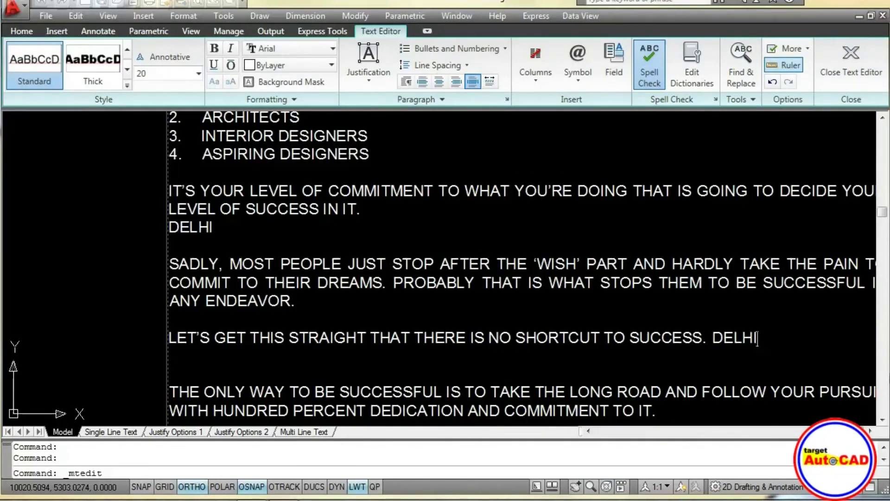
left_click(784, 65)
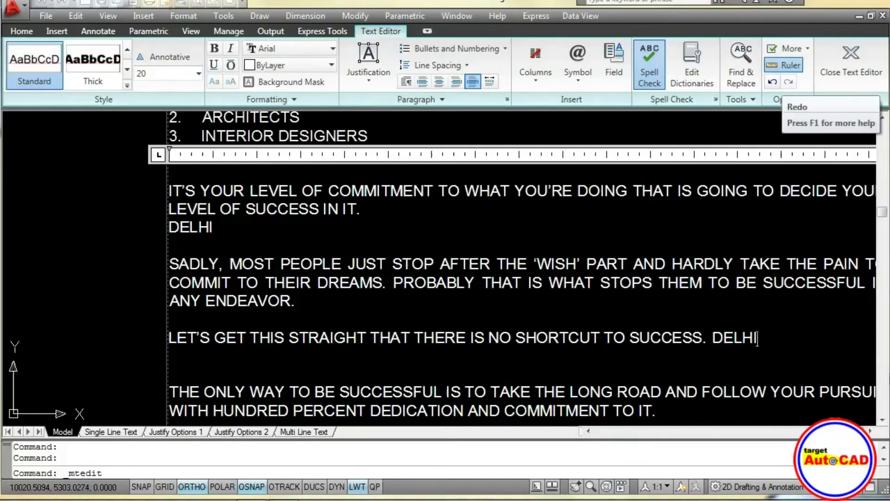
Close the text editor and zoom out to see the whole ATTENTION text block
left_click(851, 62)
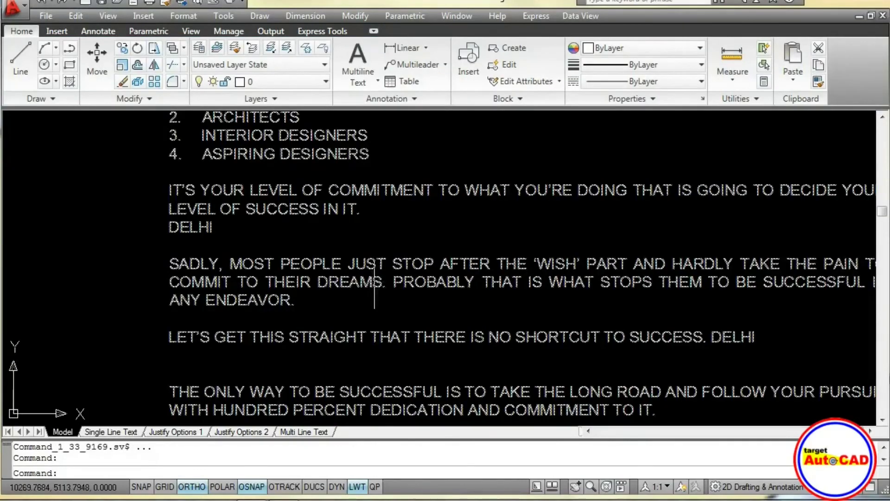
scroll(389, 259, "down", 2)
scroll(390, 260, "down", 2)
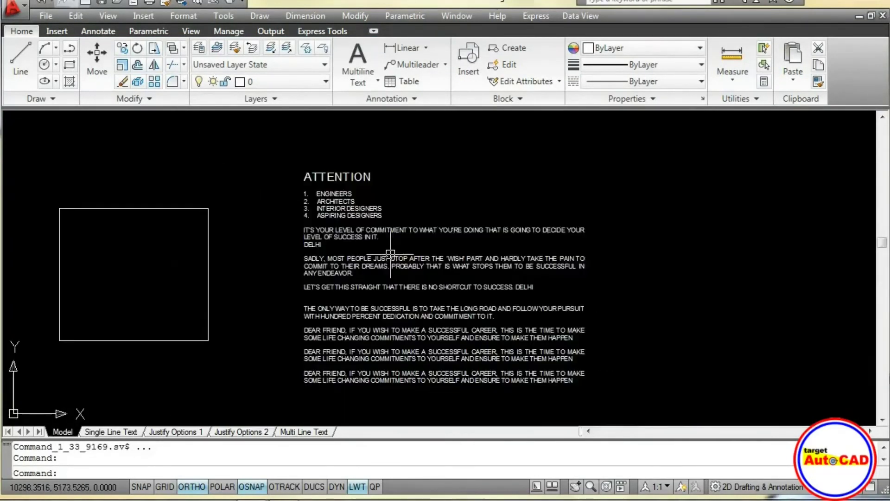